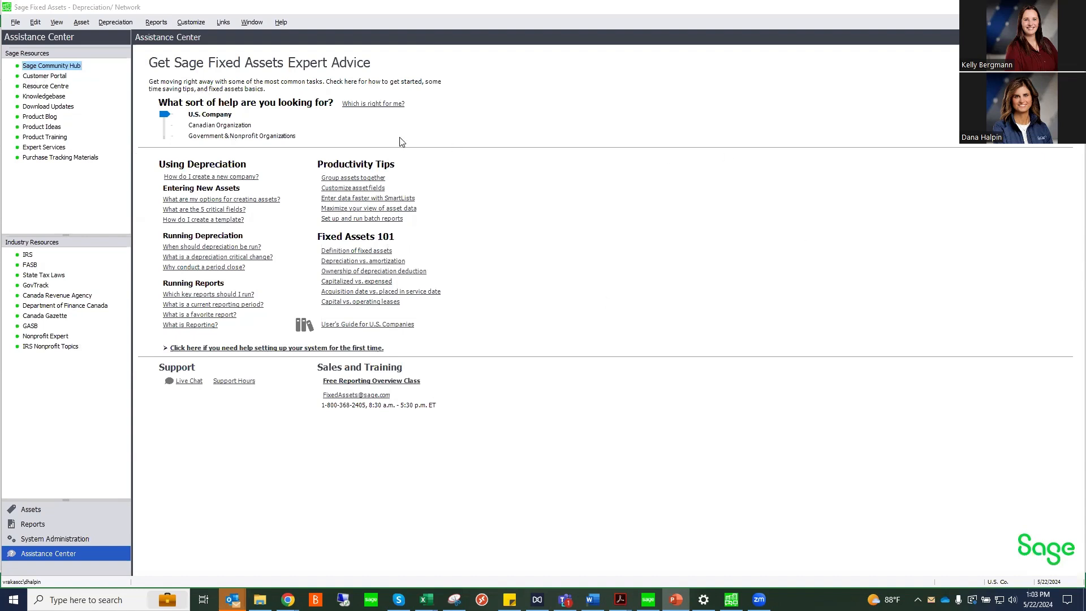
Open Sample U.S. Company from the default database in System Administration and dismiss its Assets Snapshot.
click(45, 544)
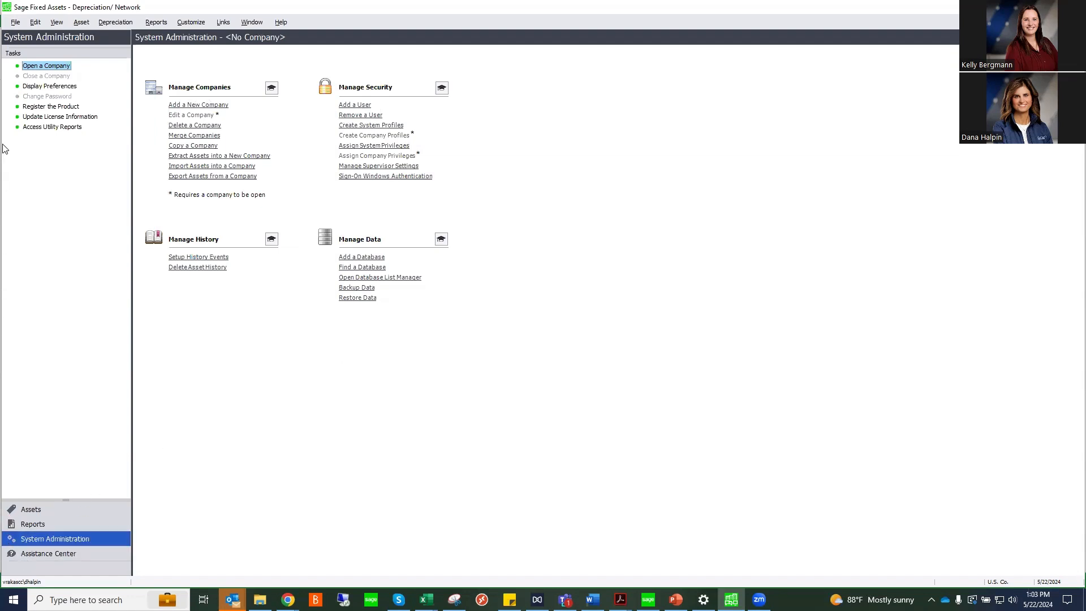
click(15, 23)
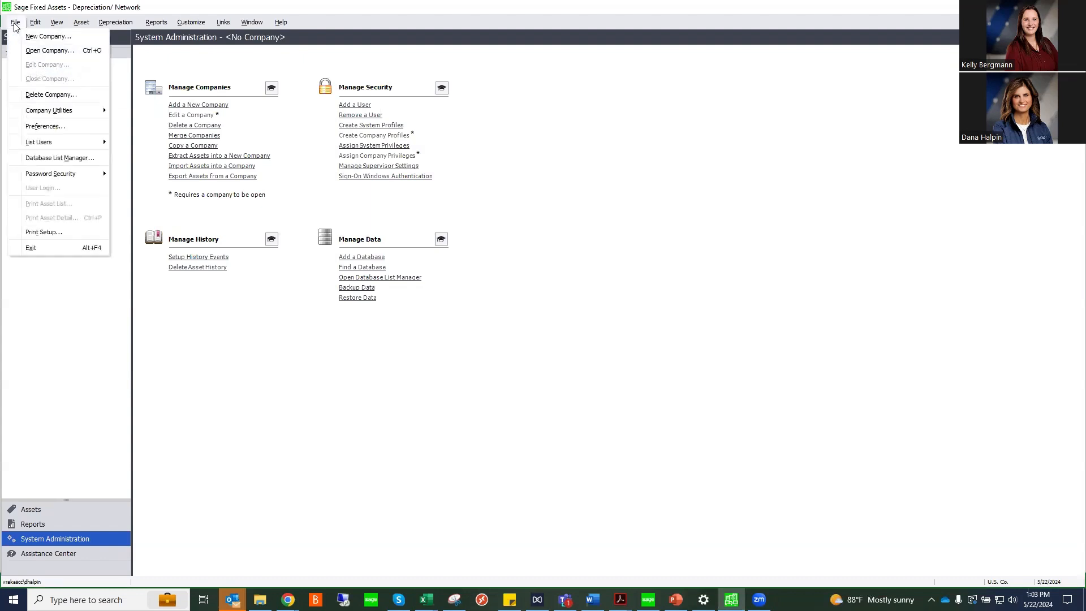
click(40, 50)
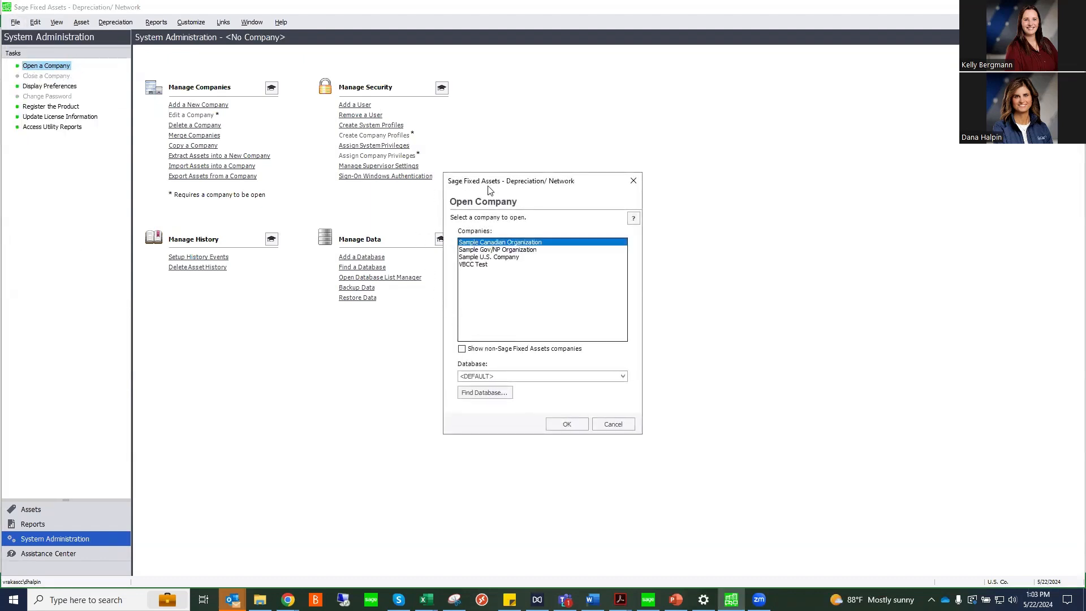
drag(488, 187, 469, 150)
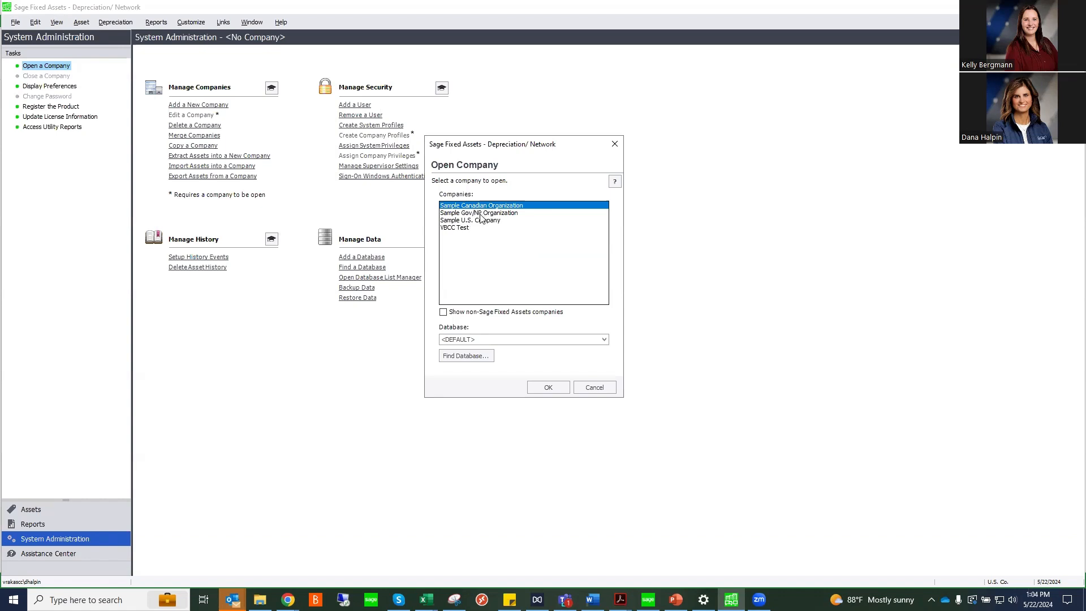
click(480, 221)
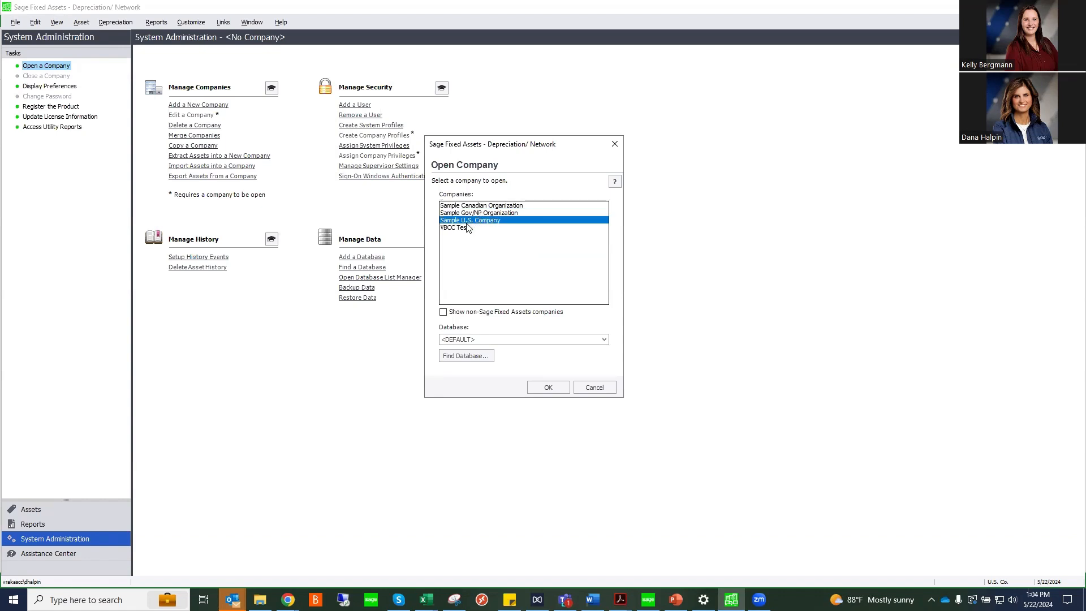
click(460, 229)
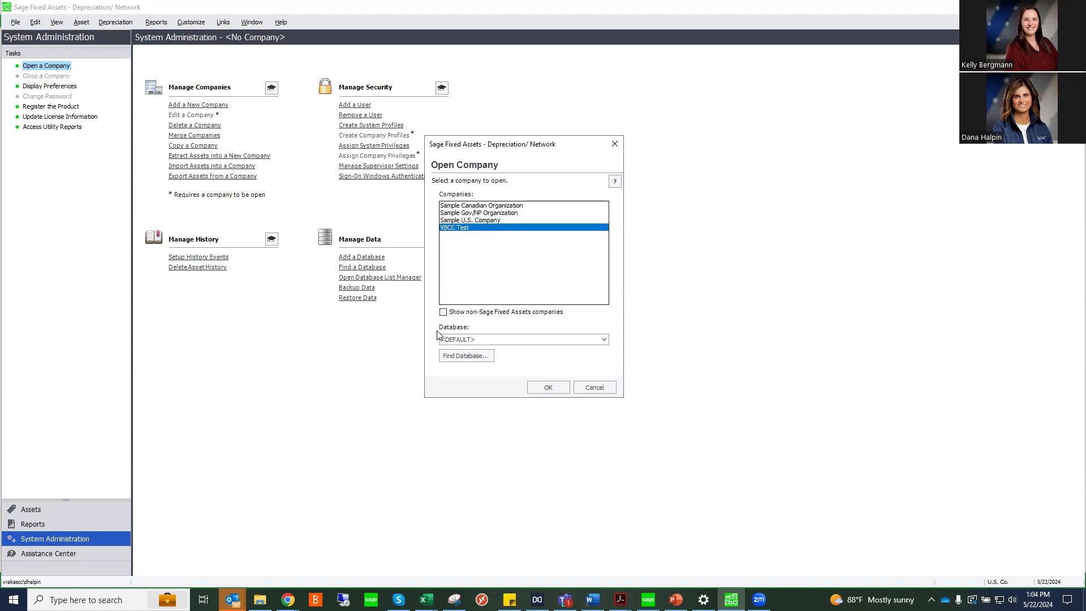
click(451, 213)
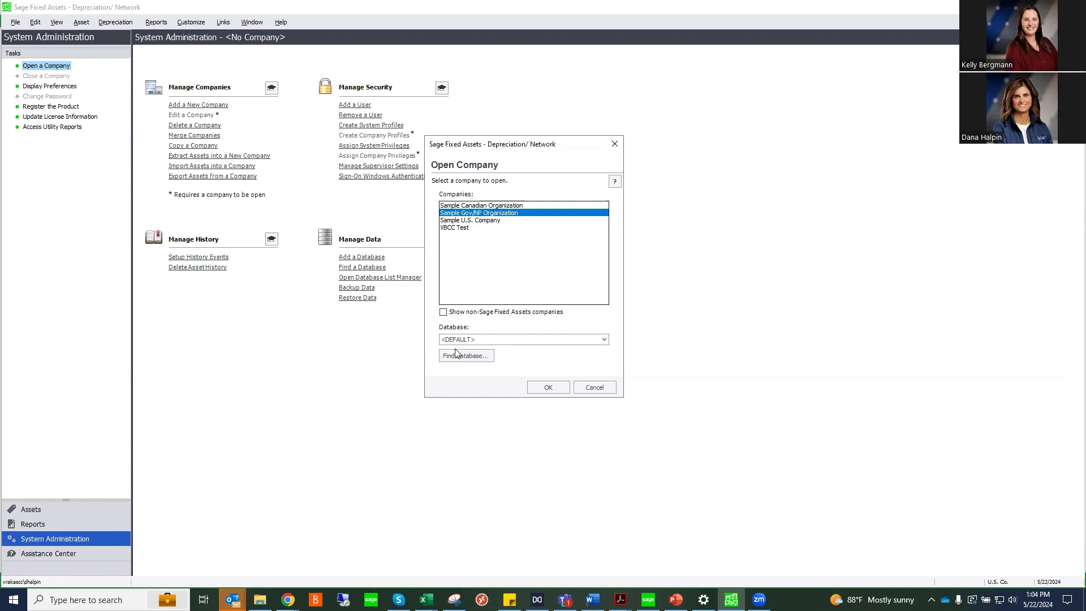
click(486, 220)
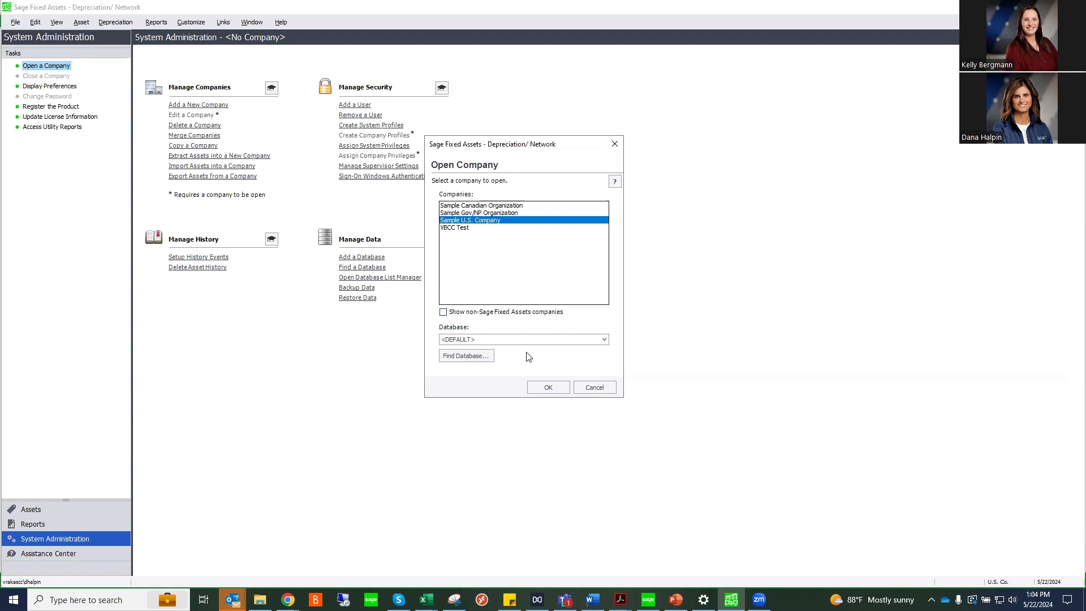
click(547, 388)
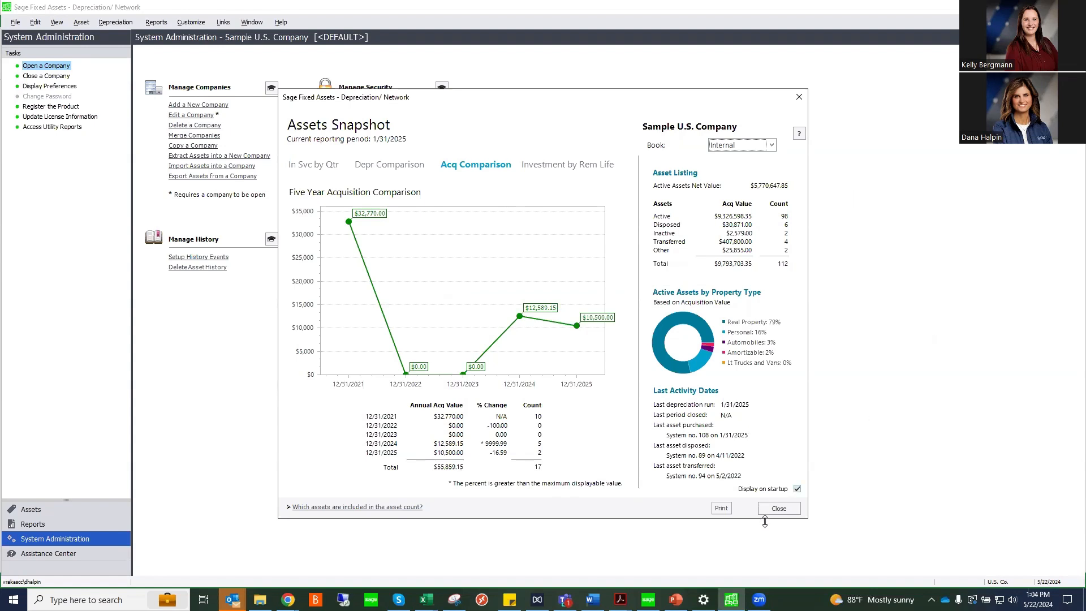
click(781, 510)
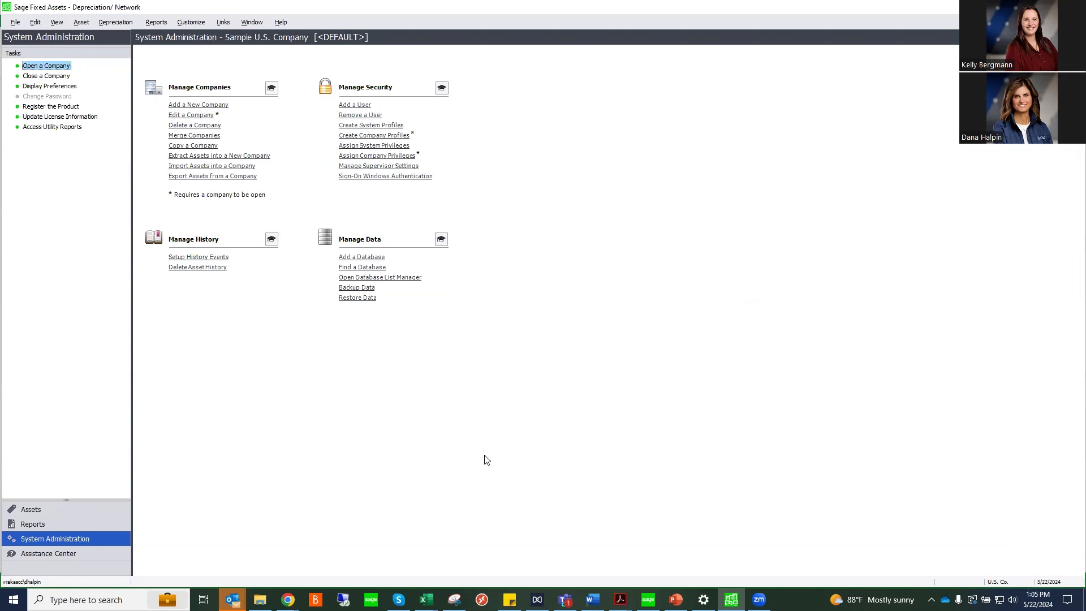
Review the setup information and book defaults of Sample U.S. Company, then leave the company editor without changes.
click(16, 22)
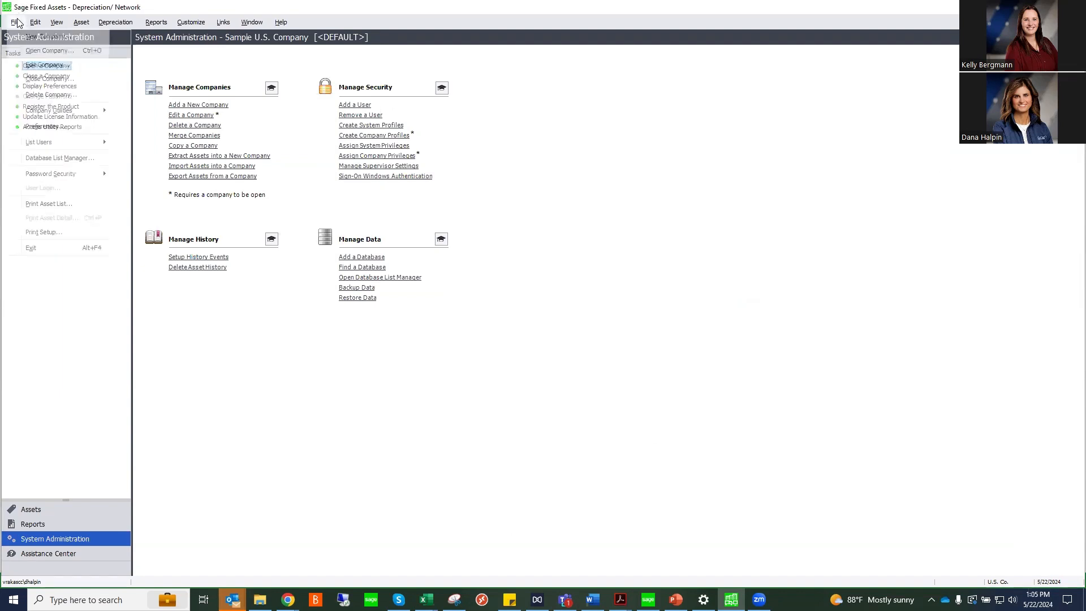
click(34, 64)
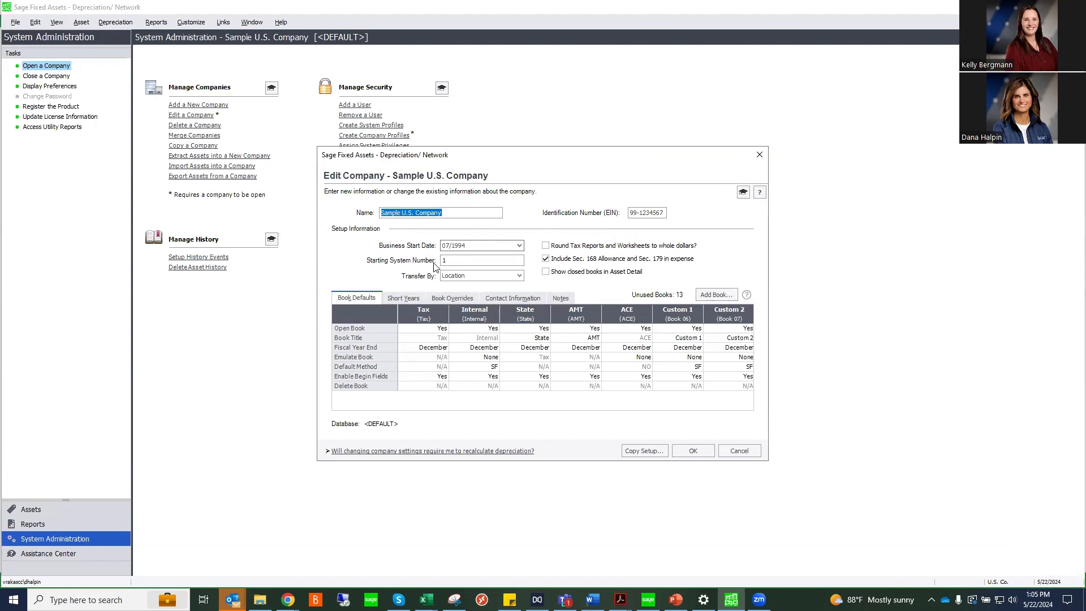
key(Tab)
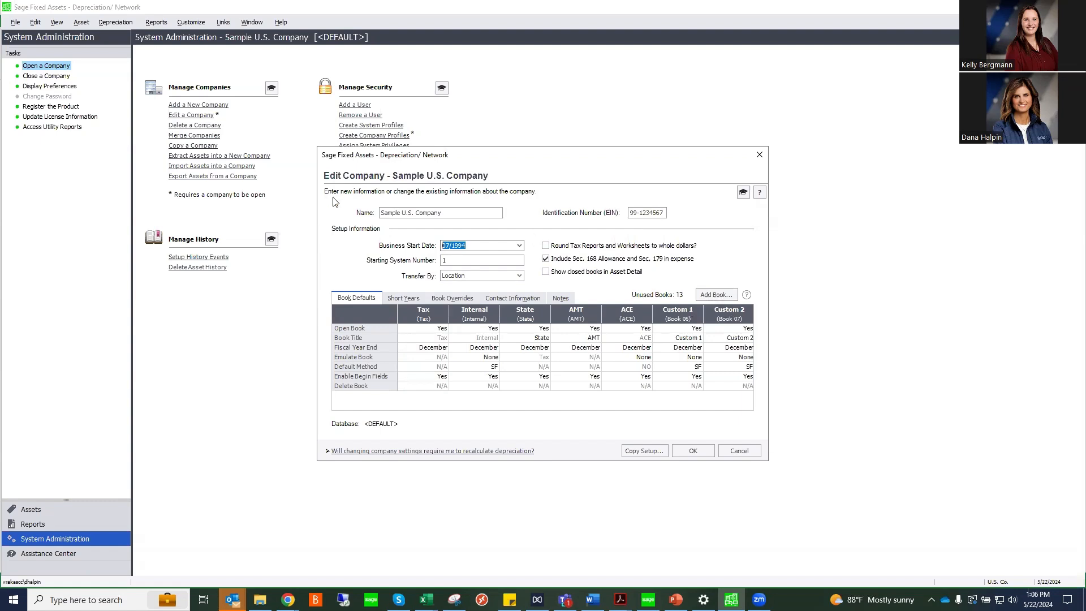
click(677, 453)
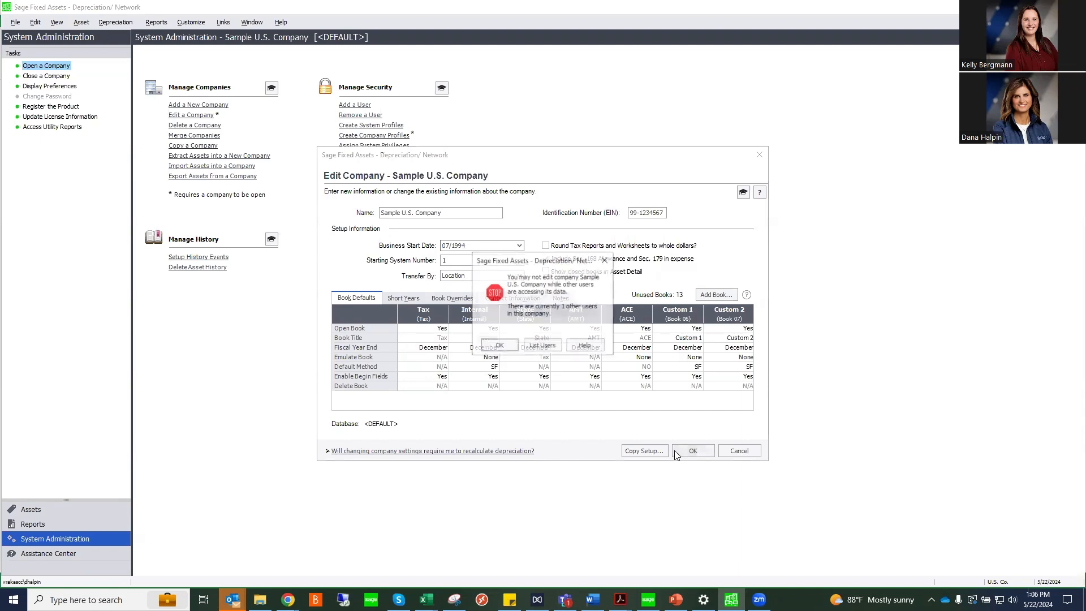
click(497, 346)
click(736, 452)
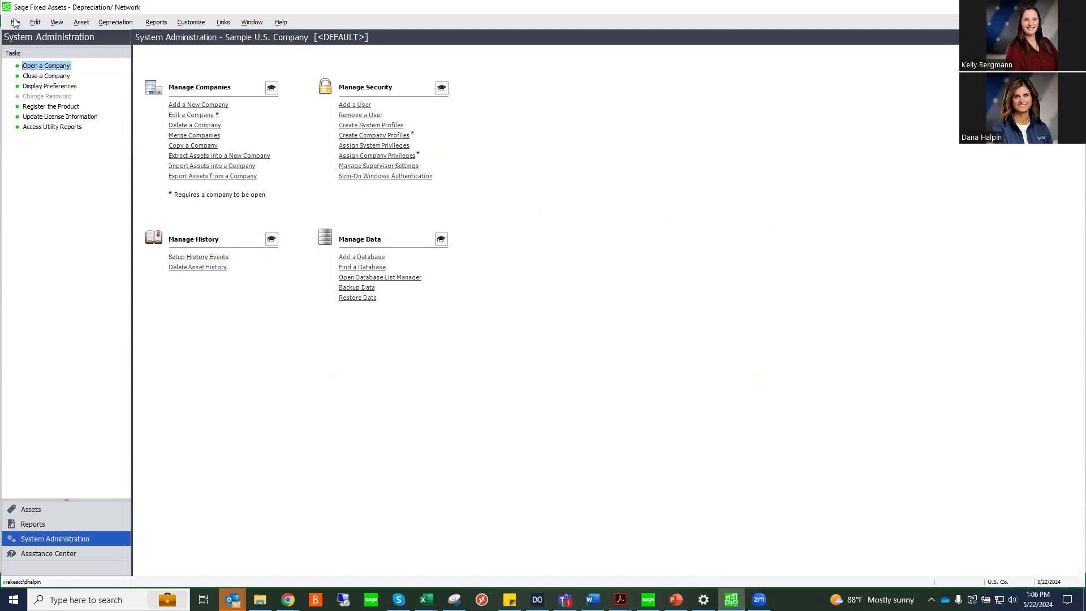
Close the current company, reopen Sample U.S. Company to its asset list and dismiss the Assets Snapshot.
click(725, 591)
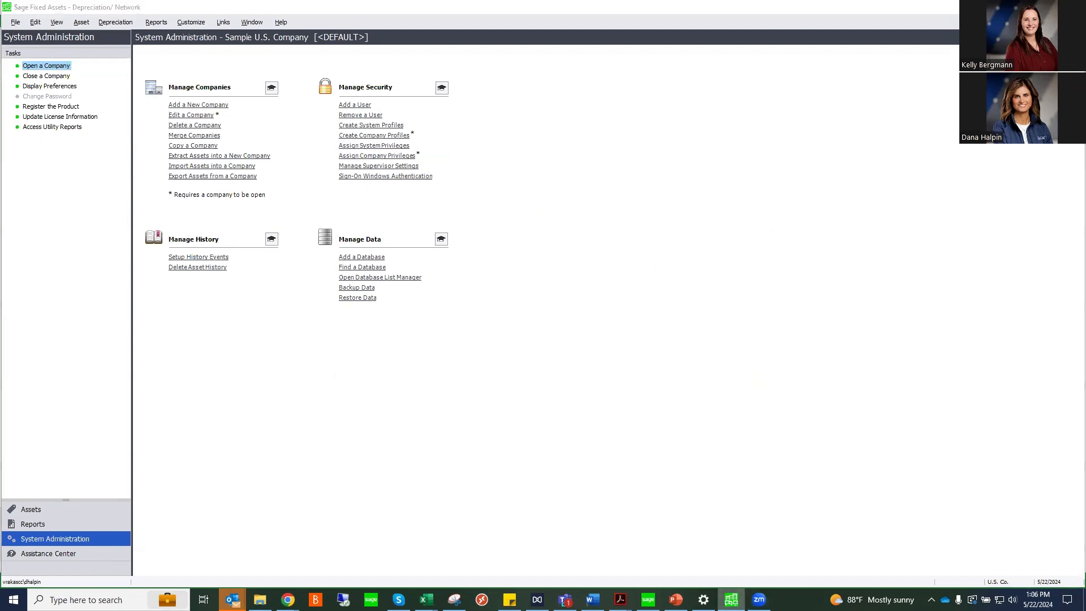
click(731, 599)
click(6, 22)
click(34, 47)
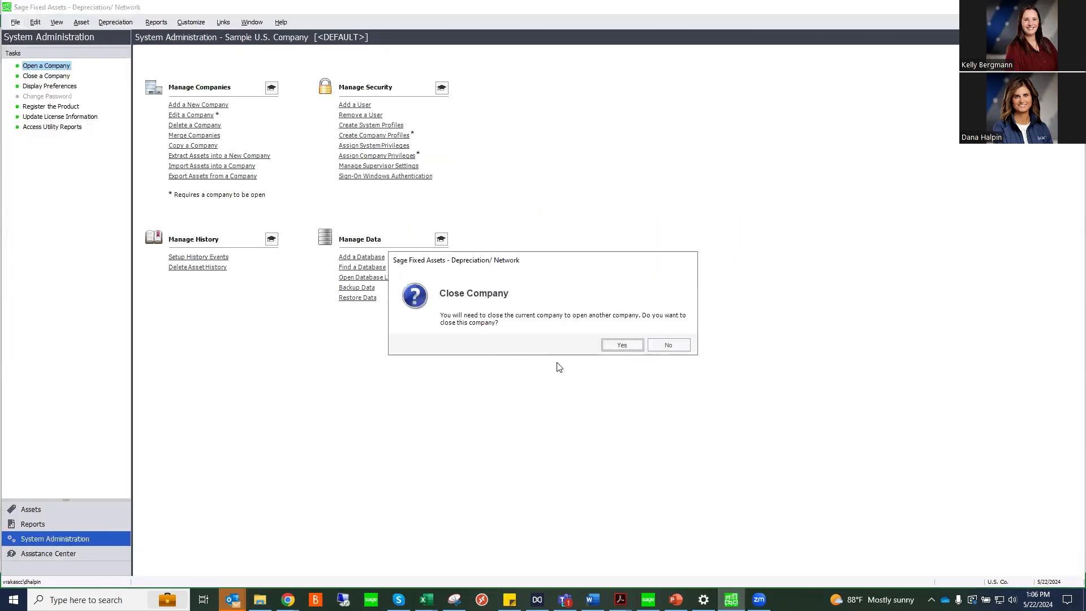
click(621, 344)
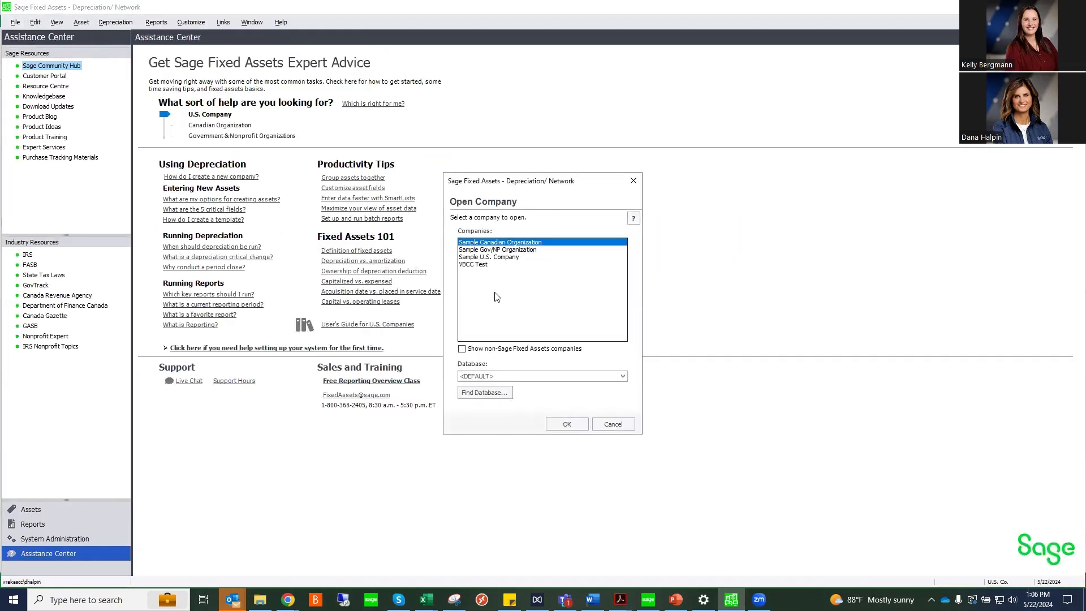
click(501, 257)
click(567, 424)
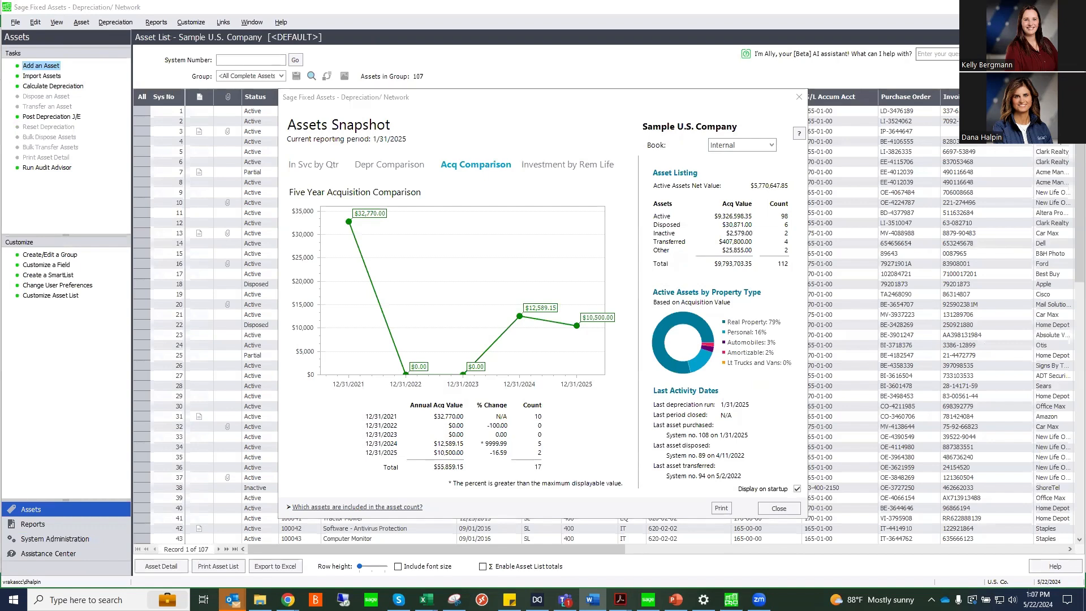
click(777, 508)
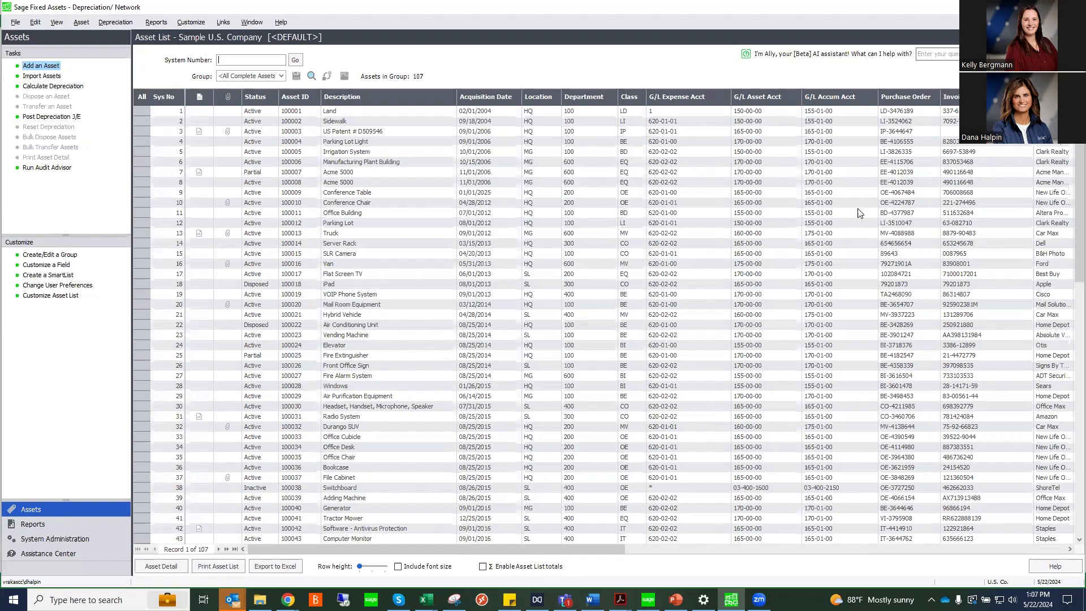
Examine the detail record of the Parking Lot Light asset and return to the asset list.
mouse_move(1079, 220)
mouse_down()
mouse_move(1078, 474)
mouse_move(1079, 217)
mouse_up()
click(177, 143)
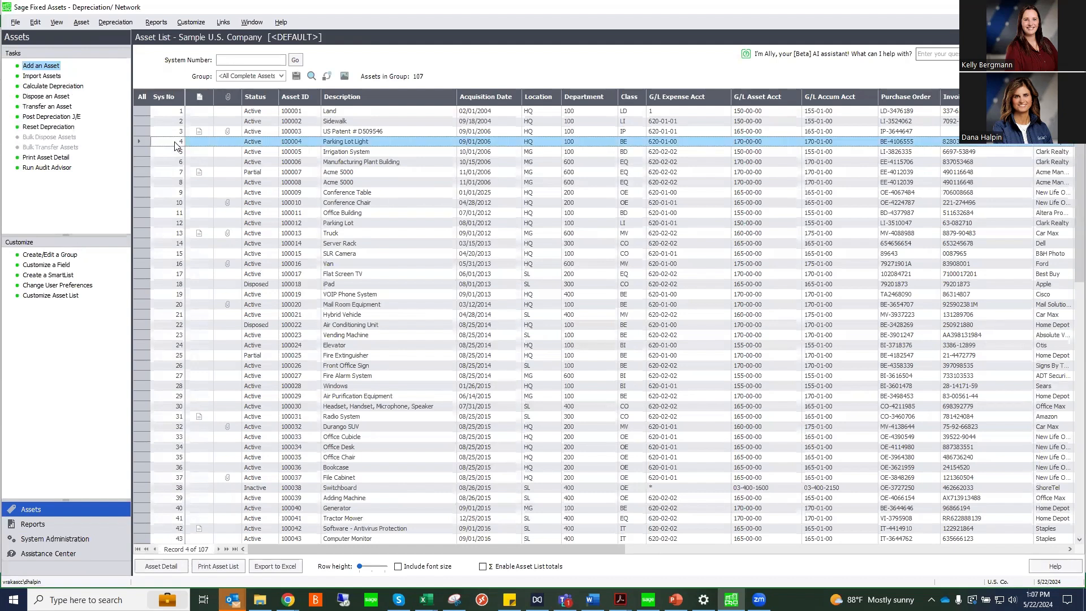
double_click(175, 142)
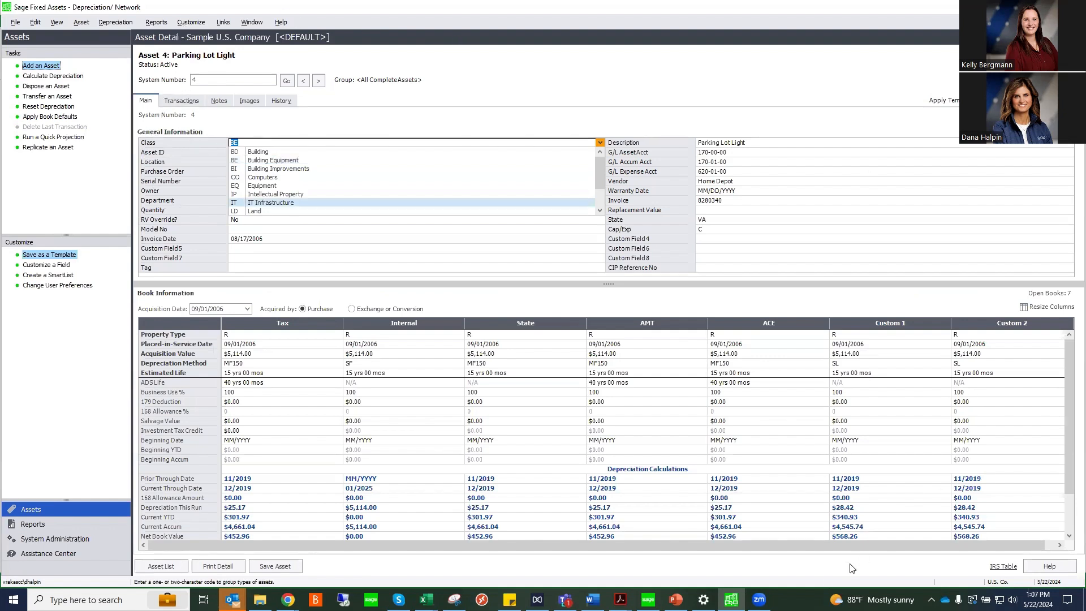
click(161, 567)
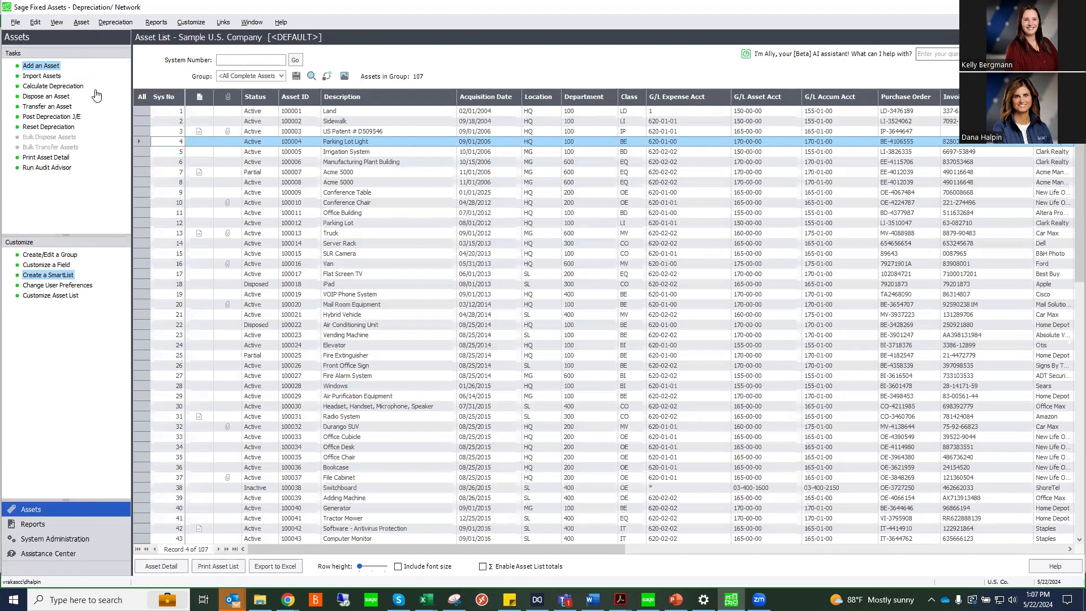
double_click(161, 142)
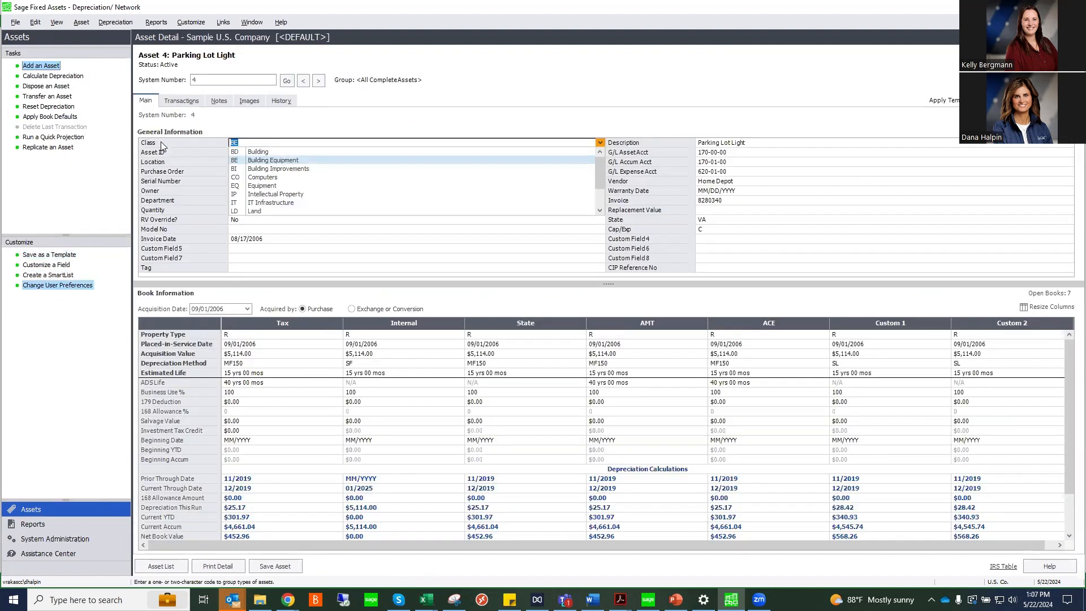
click(161, 566)
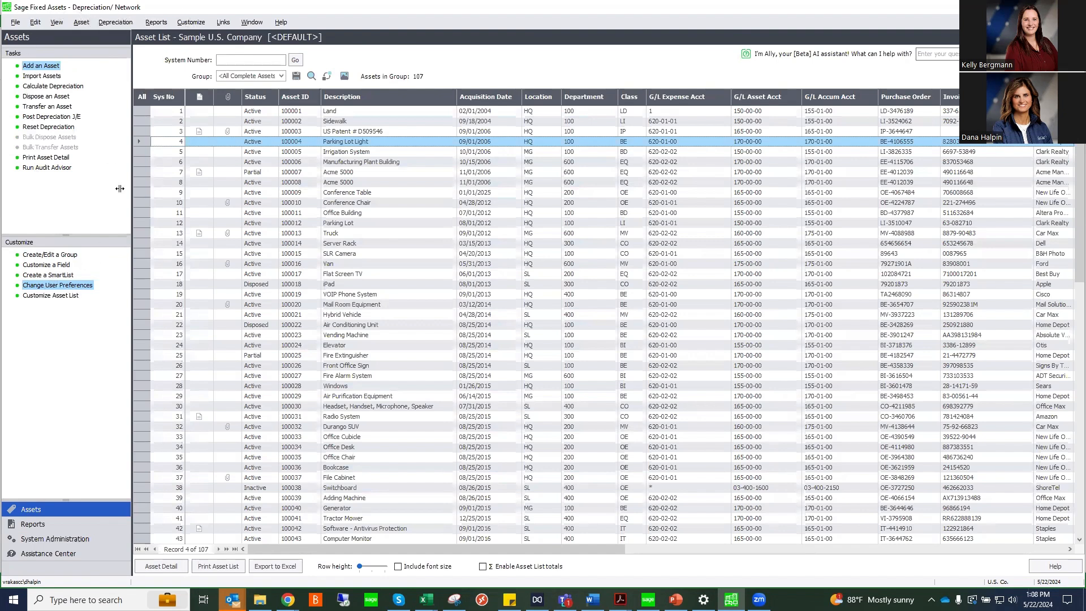
Examine the fields available for customizing the asset list and look through the list's existing columns.
click(190, 23)
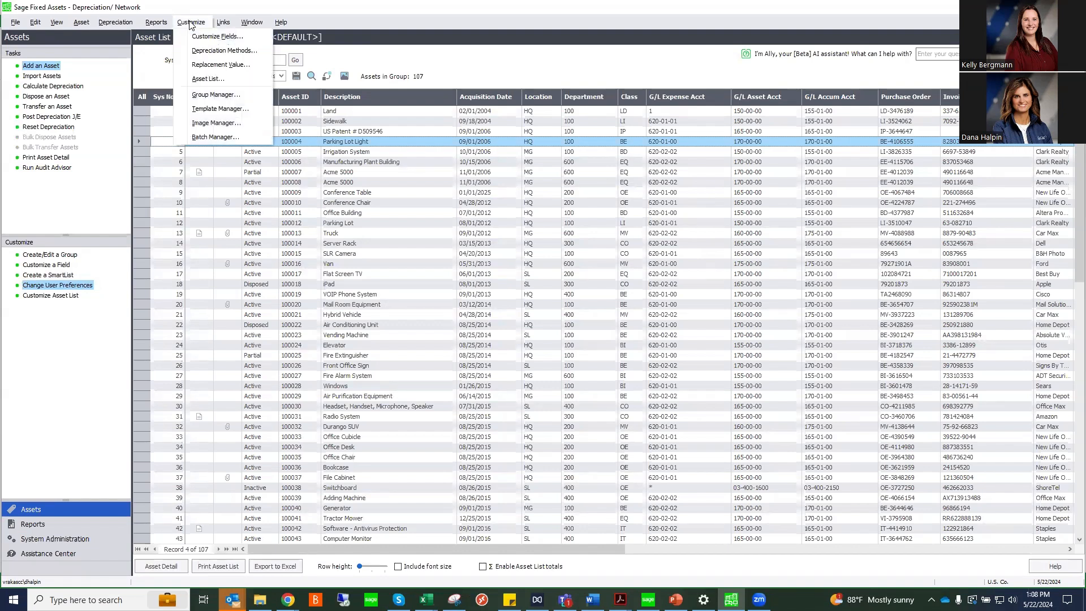
click(327, 12)
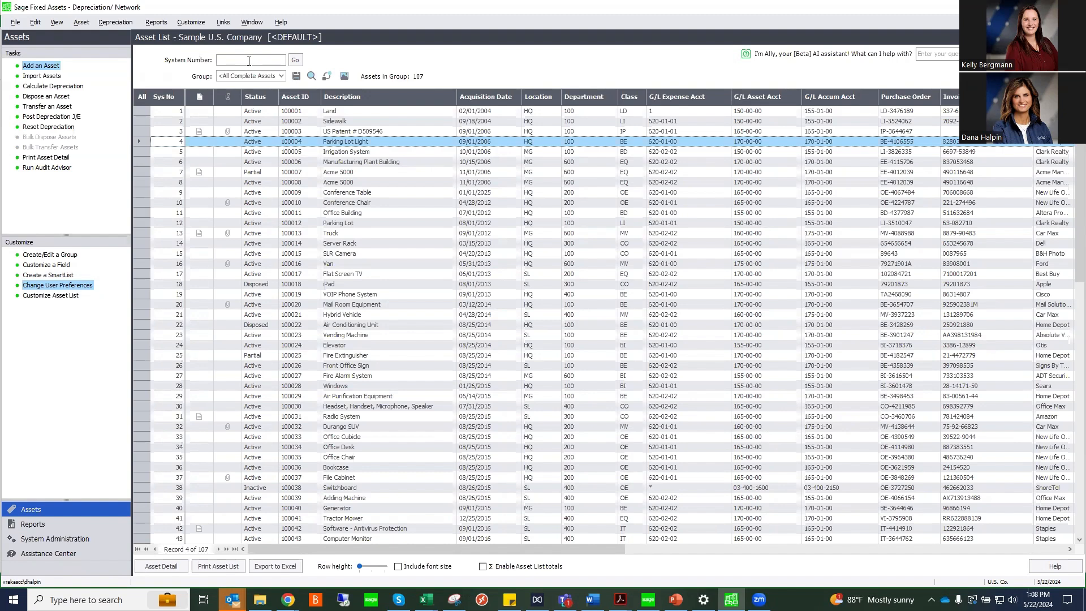
click(249, 61)
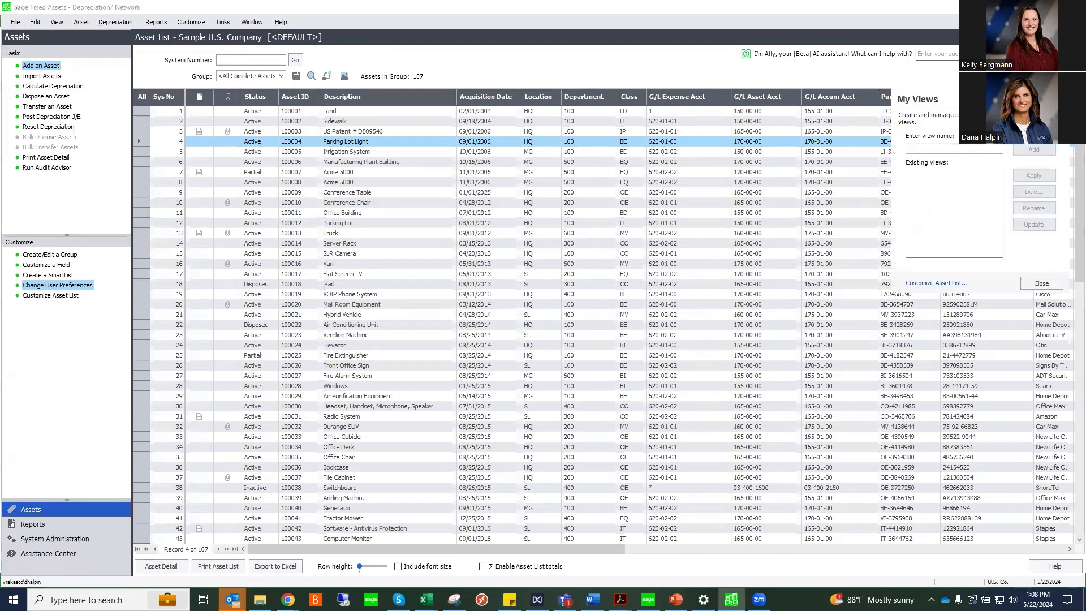
click(934, 283)
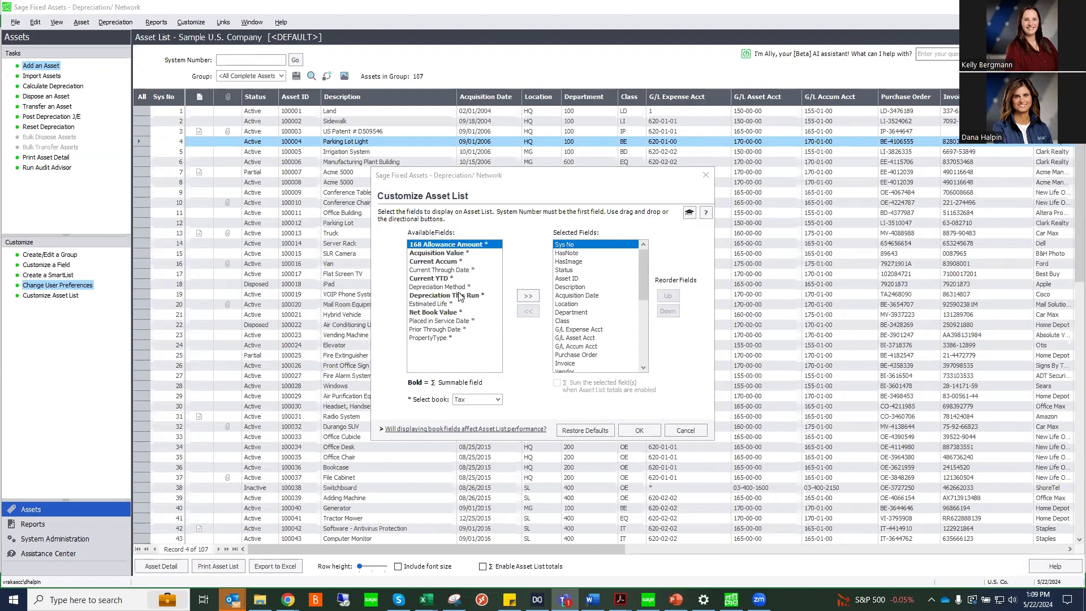
click(707, 175)
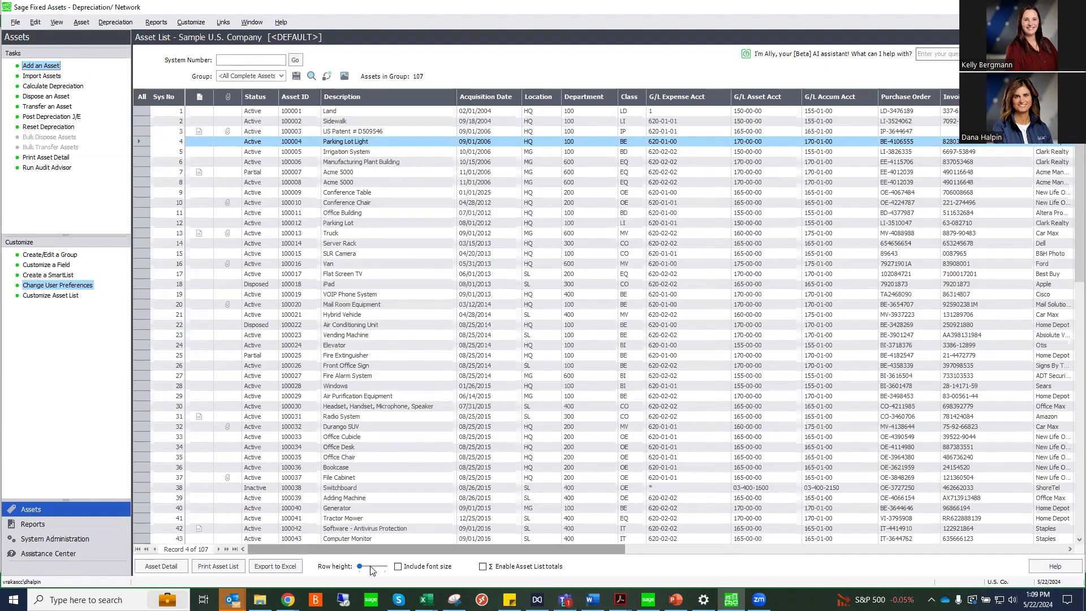
drag(458, 548, 789, 549)
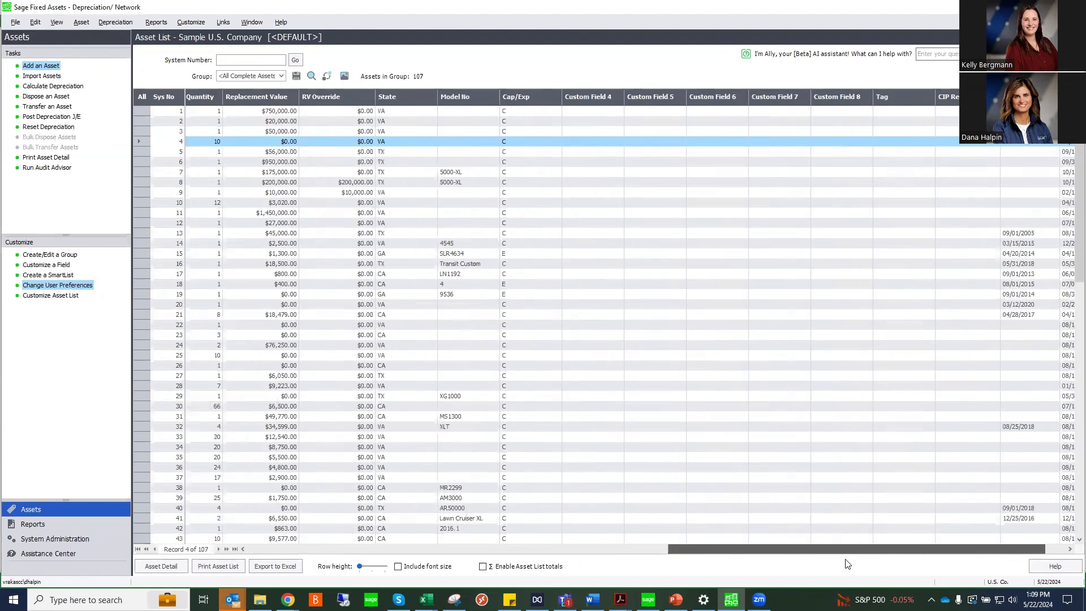
drag(646, 548, 314, 548)
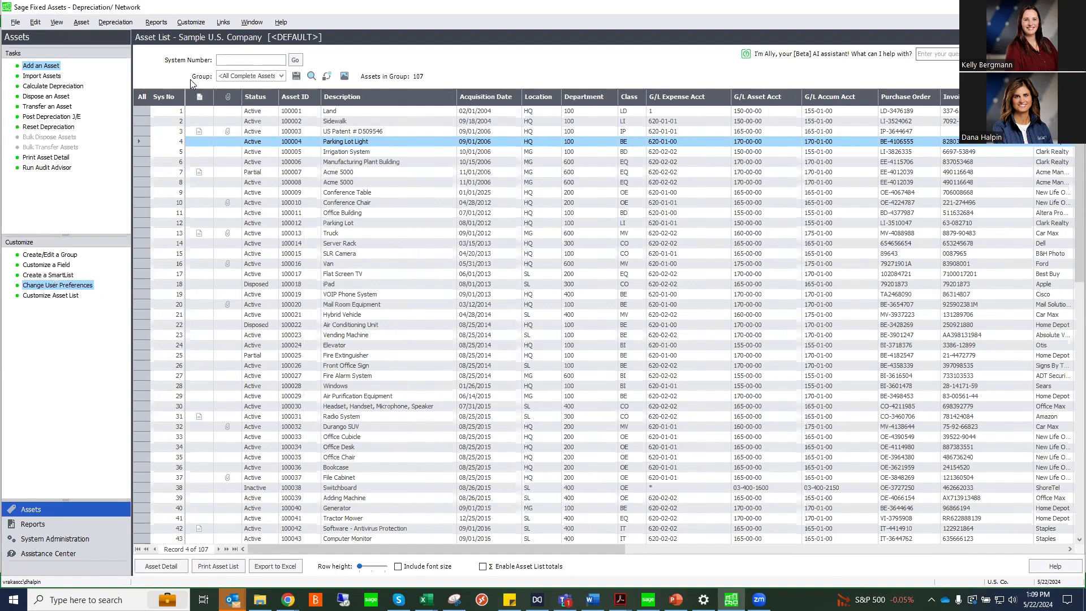
Filter the asset list to the HQ group.
click(280, 77)
mouse_move(293, 106)
mouse_down()
mouse_move(300, 113)
mouse_move(296, 96)
mouse_up()
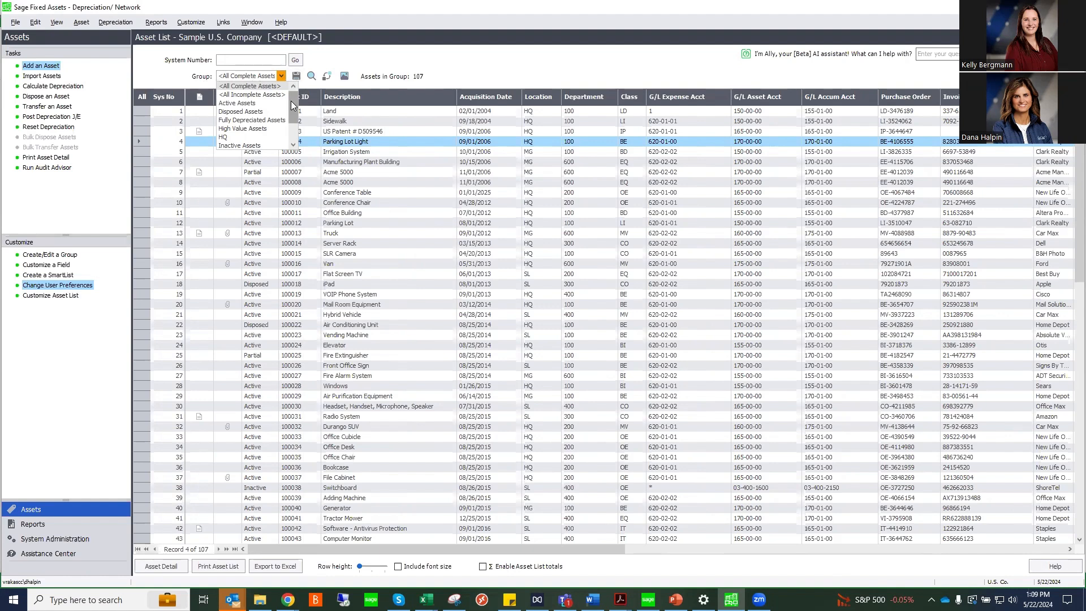
click(238, 136)
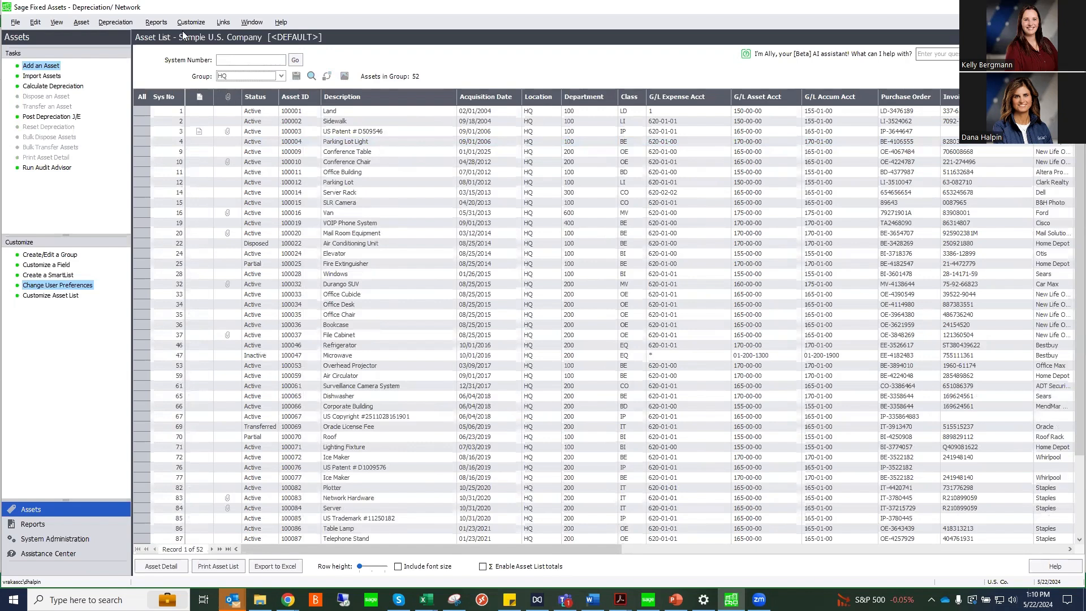
Look through the asset groups available for the Net Book Value report, then close its definition without running it.
click(156, 21)
mouse_move(206, 35)
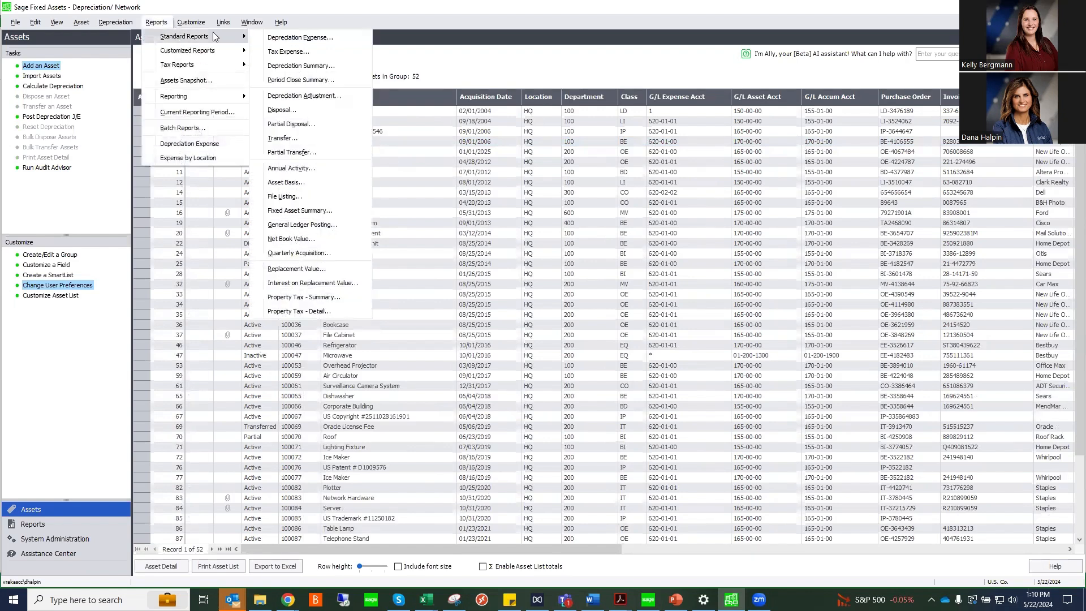
click(326, 245)
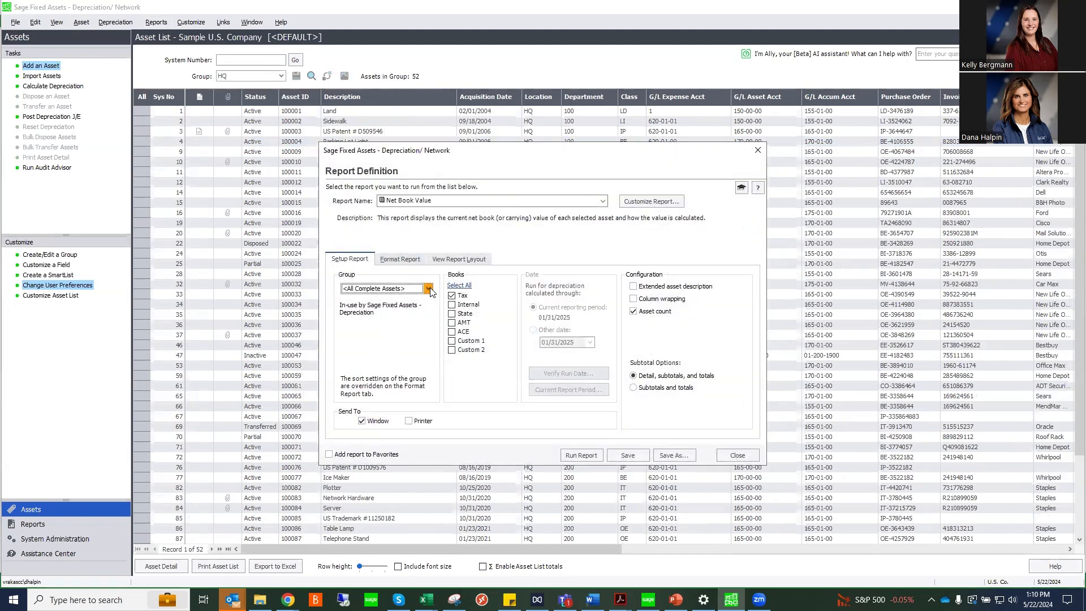
click(428, 289)
drag(429, 316, 433, 333)
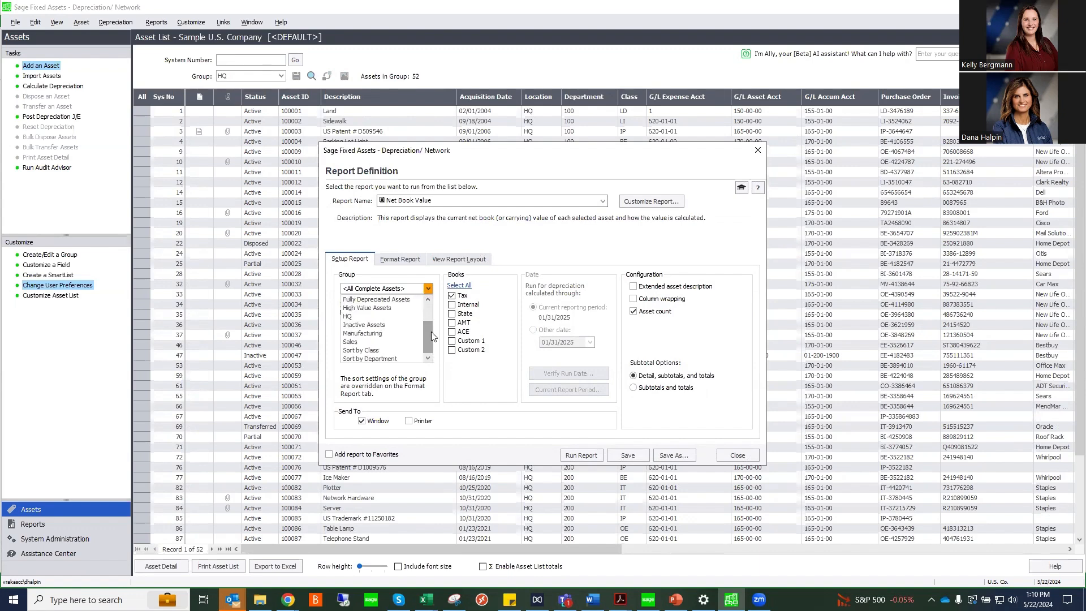
click(758, 150)
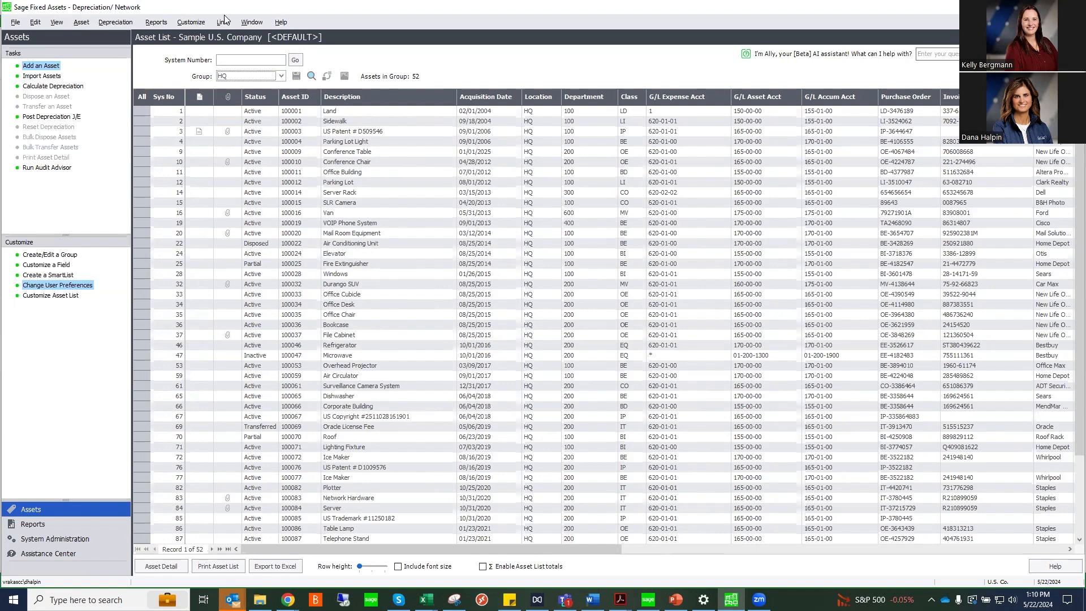
Look at the group, book and date options for calculating depreciation, and close them without running a calculation.
click(118, 23)
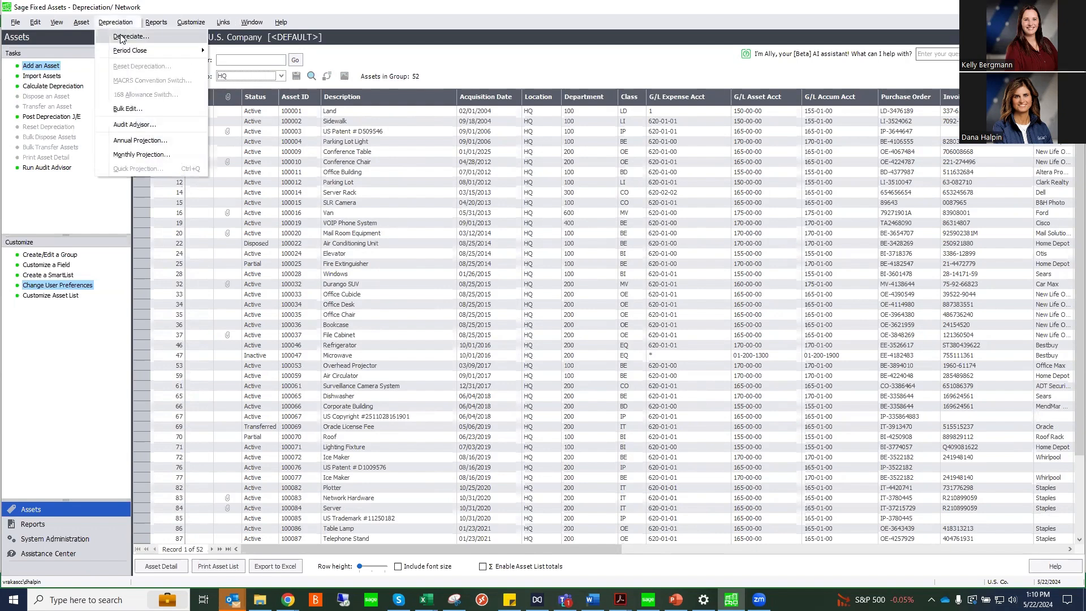
click(123, 35)
click(479, 325)
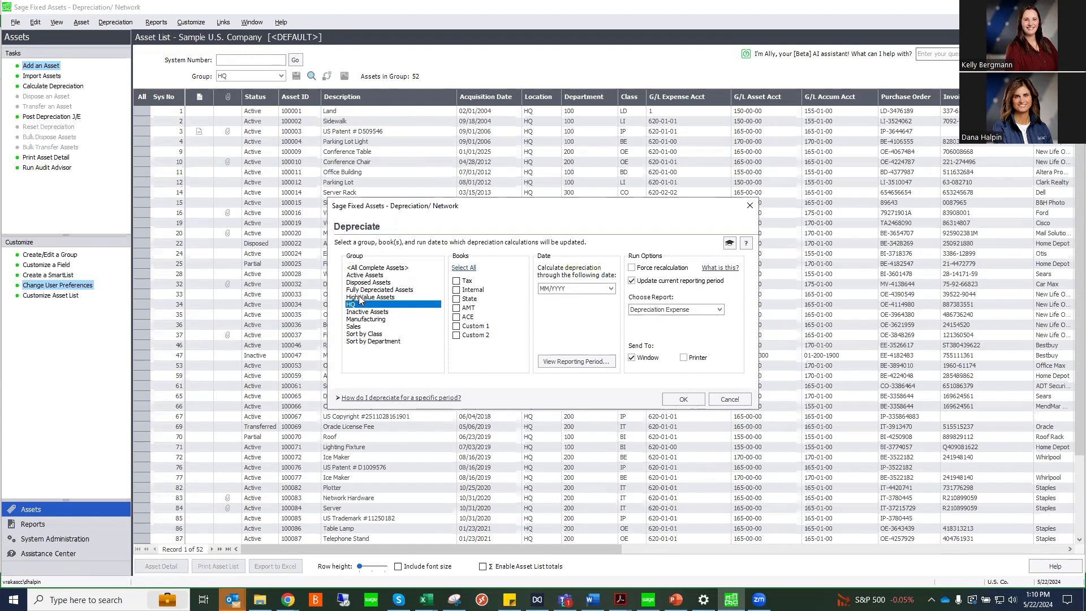
click(750, 207)
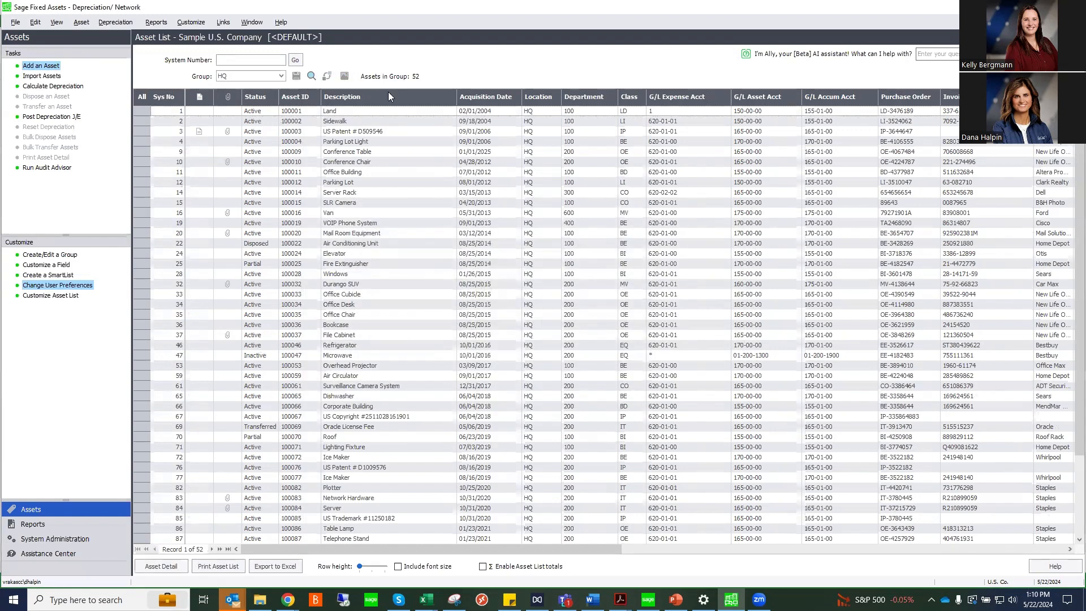
Filter the asset list to the Active Assets group and sort it by acquisition date in descending order.
click(280, 76)
click(250, 103)
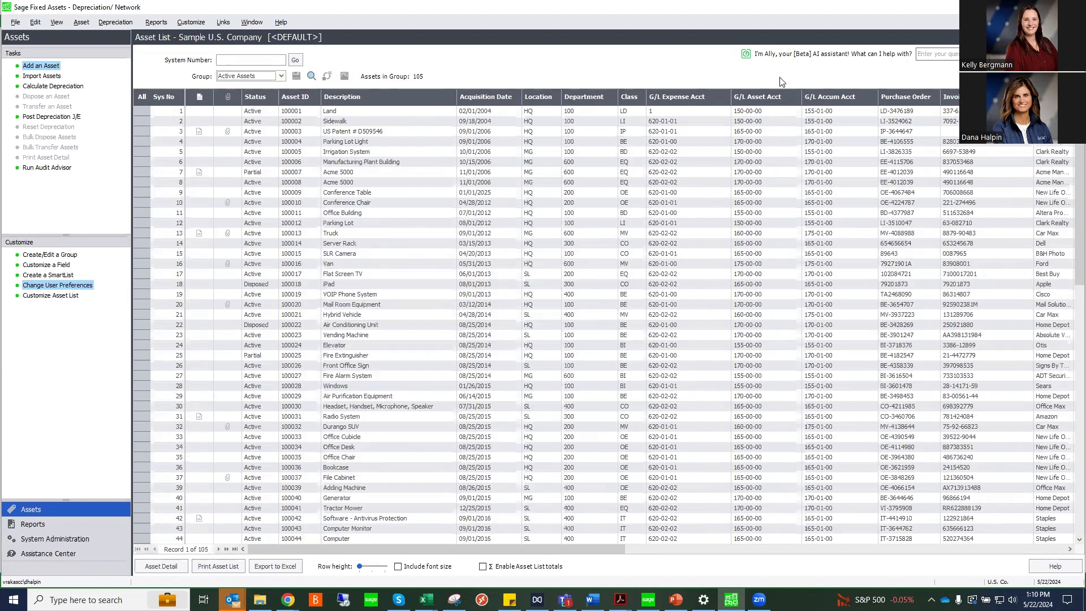
click(478, 97)
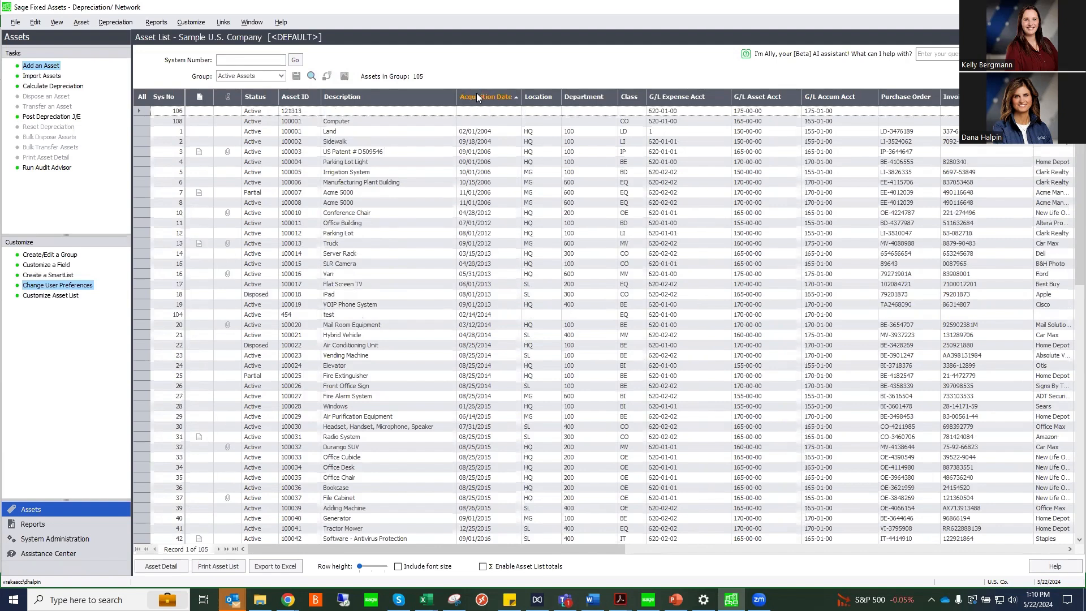
click(477, 97)
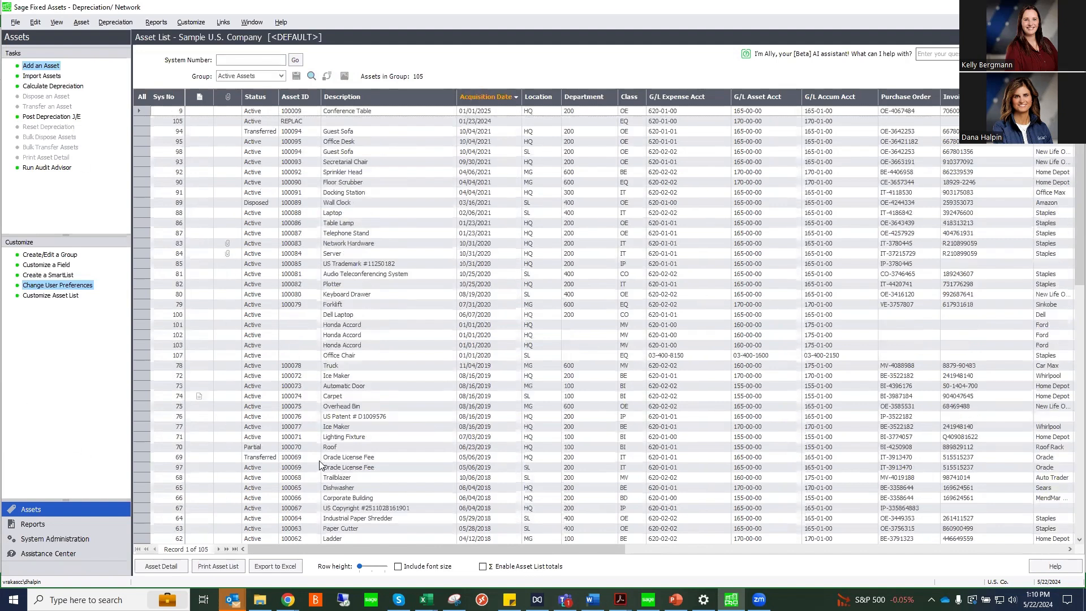
Step forward through the asset list record by record to the Keyboard Drawer asset.
click(218, 549)
click(218, 550)
click(218, 549)
click(219, 549)
click(218, 549)
click(219, 549)
click(218, 550)
click(218, 549)
click(218, 550)
click(218, 549)
click(218, 548)
click(218, 549)
click(219, 549)
click(218, 548)
click(219, 548)
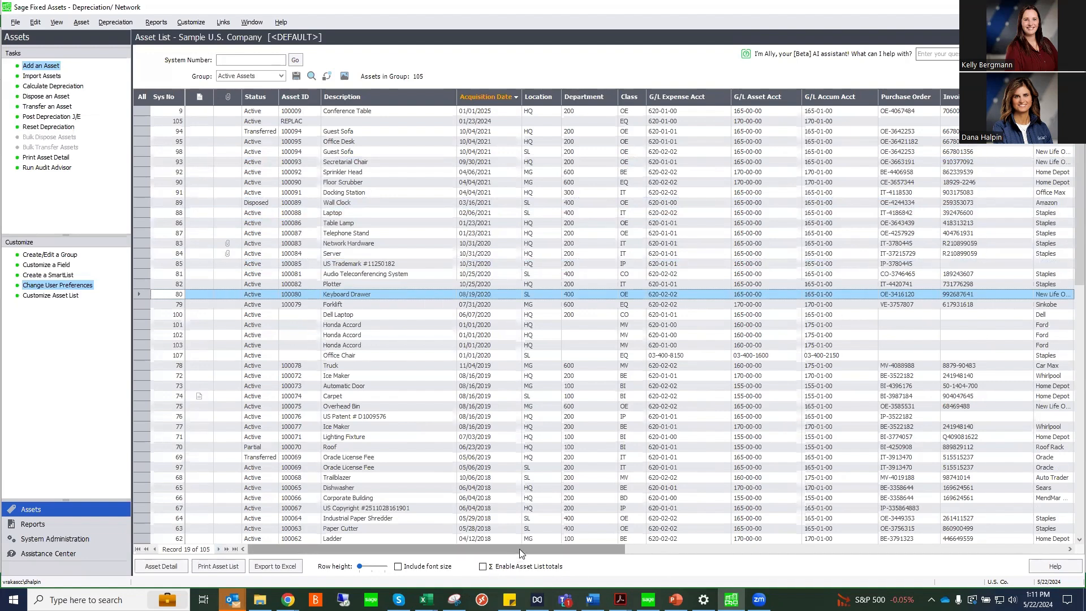
Look through the asset list's remaining columns, return to its first columns and check the available help resources.
click(707, 554)
click(786, 551)
click(788, 551)
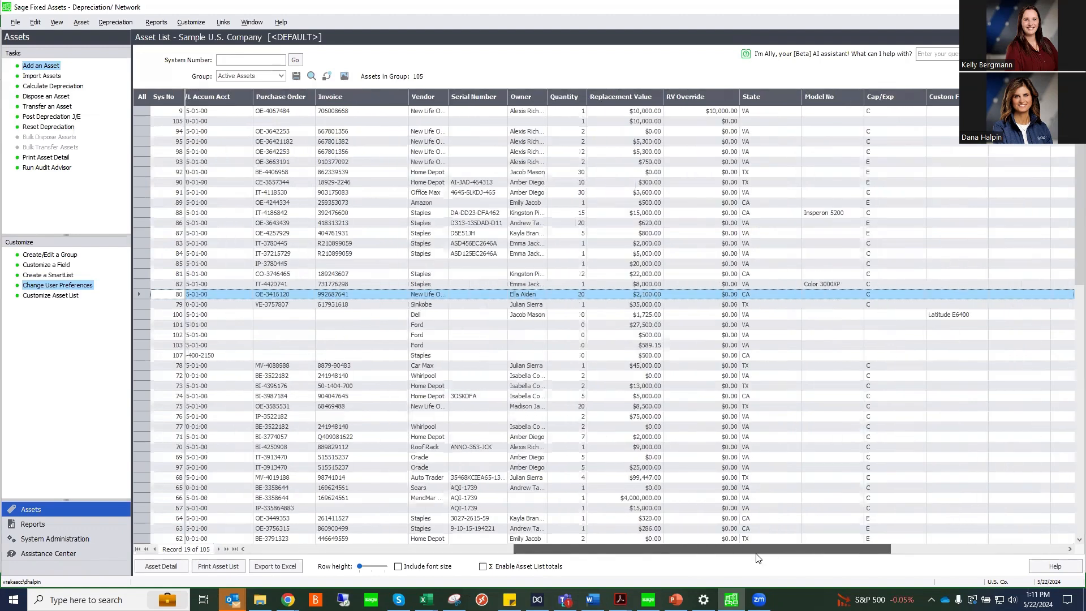
click(443, 547)
click(443, 547)
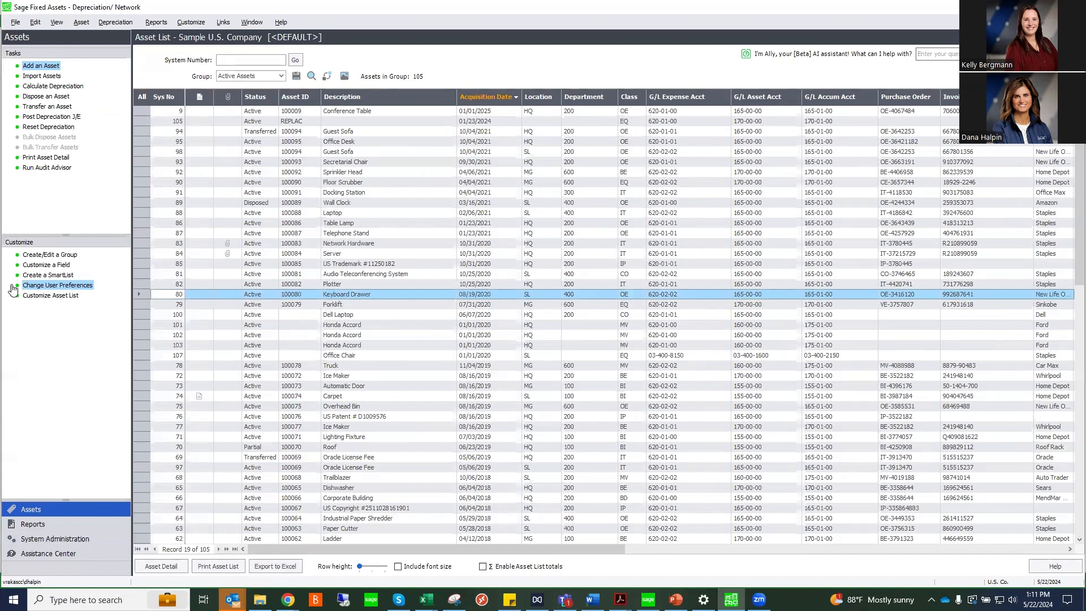
click(280, 21)
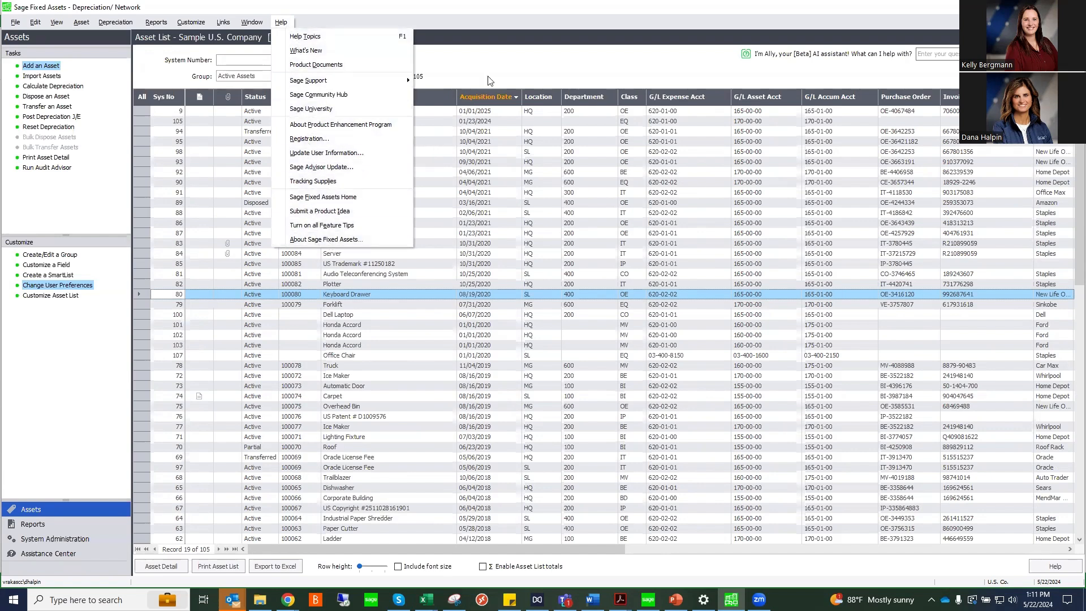
click(501, 61)
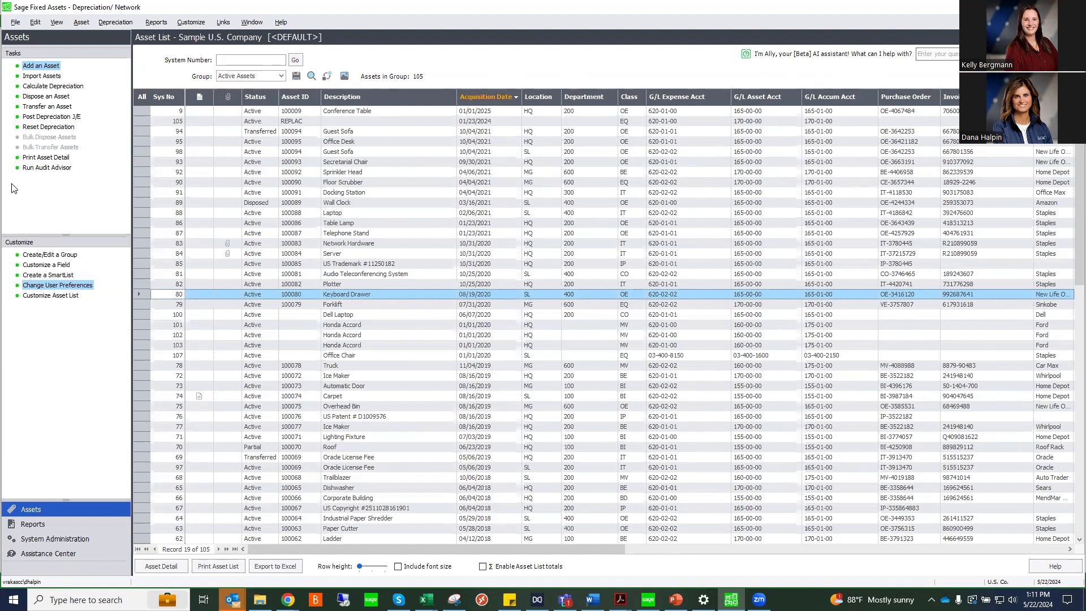
Open the detail record of system number 98, Guest Sofa, and close its class choices.
click(175, 154)
double_click(176, 153)
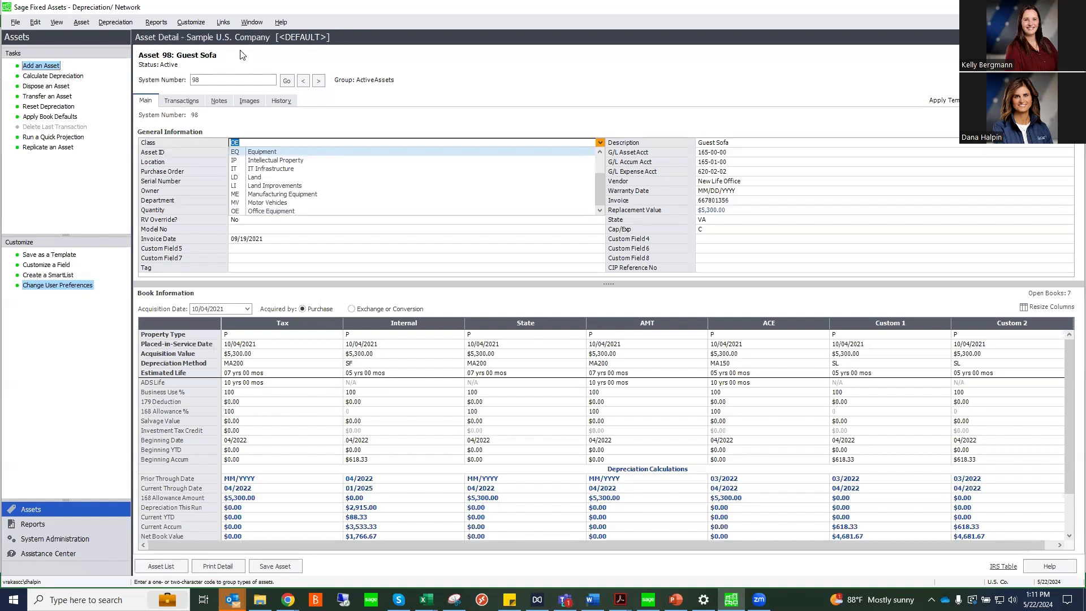
click(280, 128)
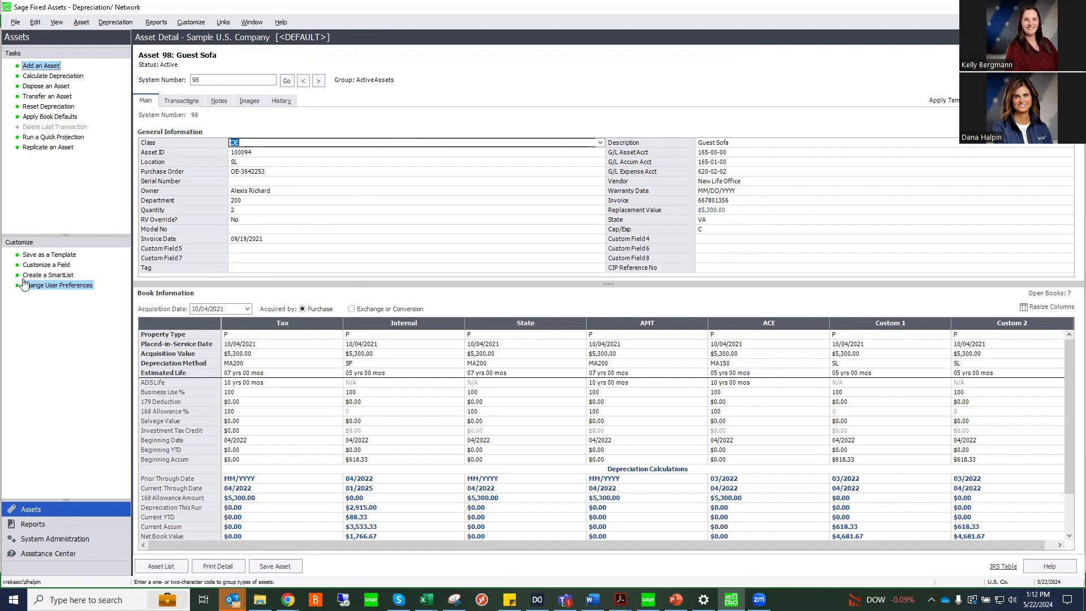
Examine the title, entry mask and default settings of Custom Field 4 in the field customization.
click(34, 265)
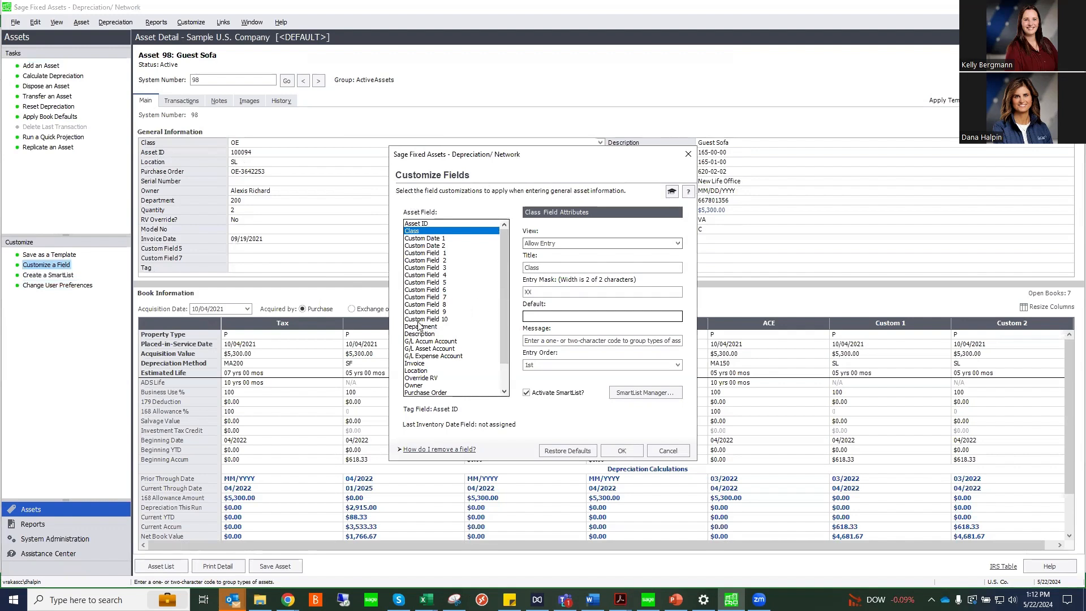
click(425, 275)
click(559, 266)
click(613, 293)
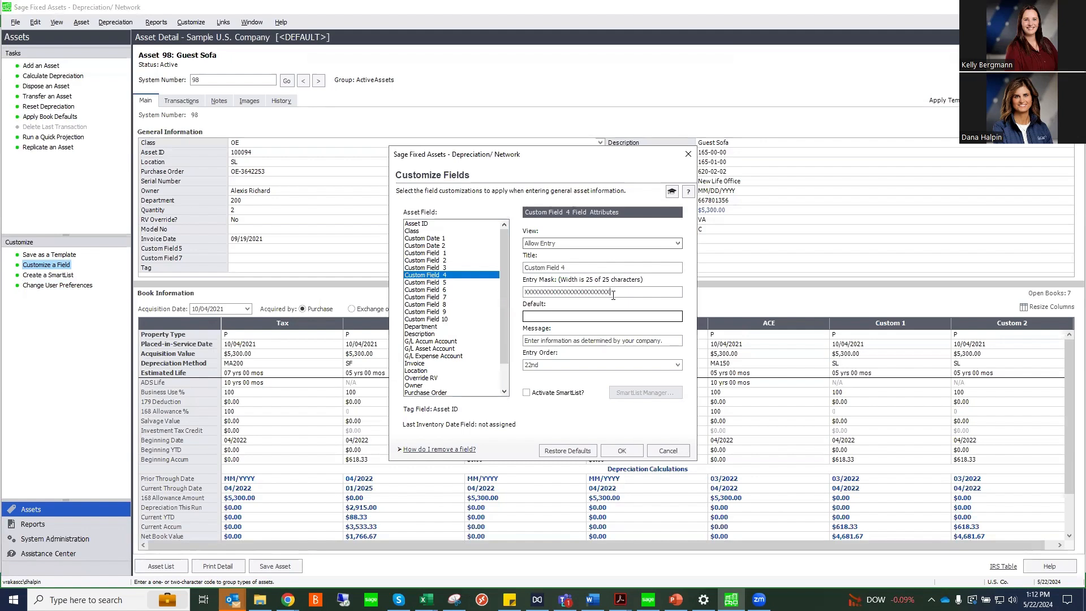
click(537, 317)
drag(589, 159, 517, 288)
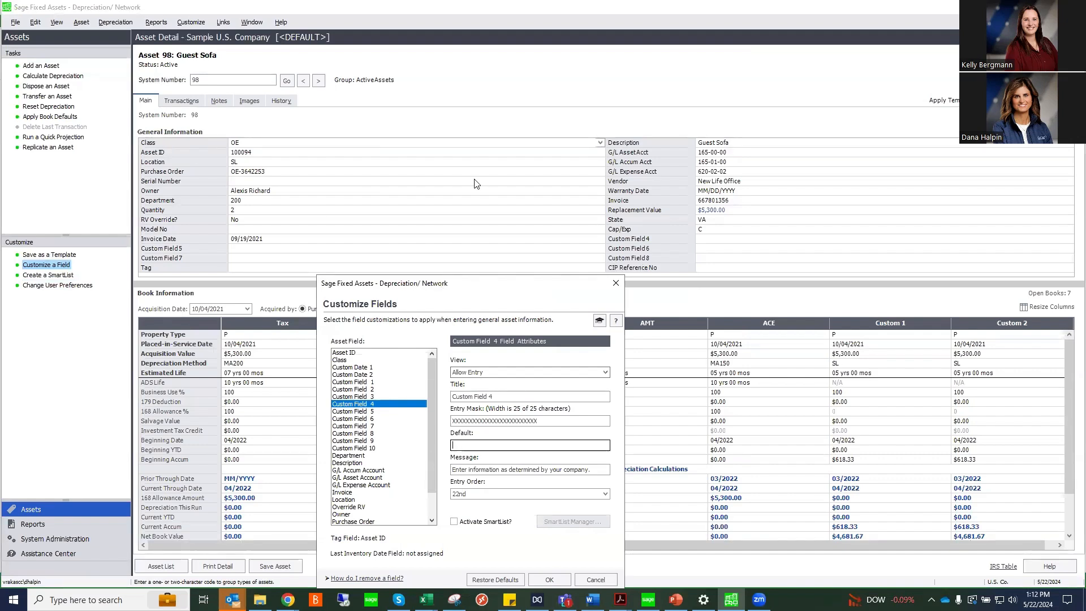
drag(475, 183, 475, 183)
Set the entry order of the Class field to 2nd and of the Asset ID field to 1st, and apply the customization.
click(374, 252)
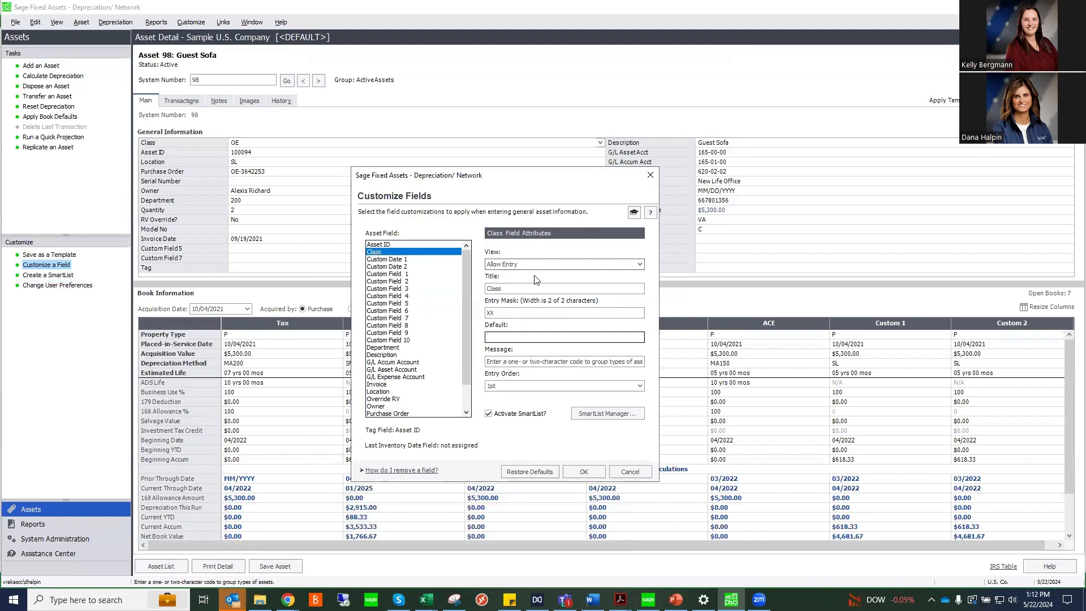
click(503, 387)
click(520, 402)
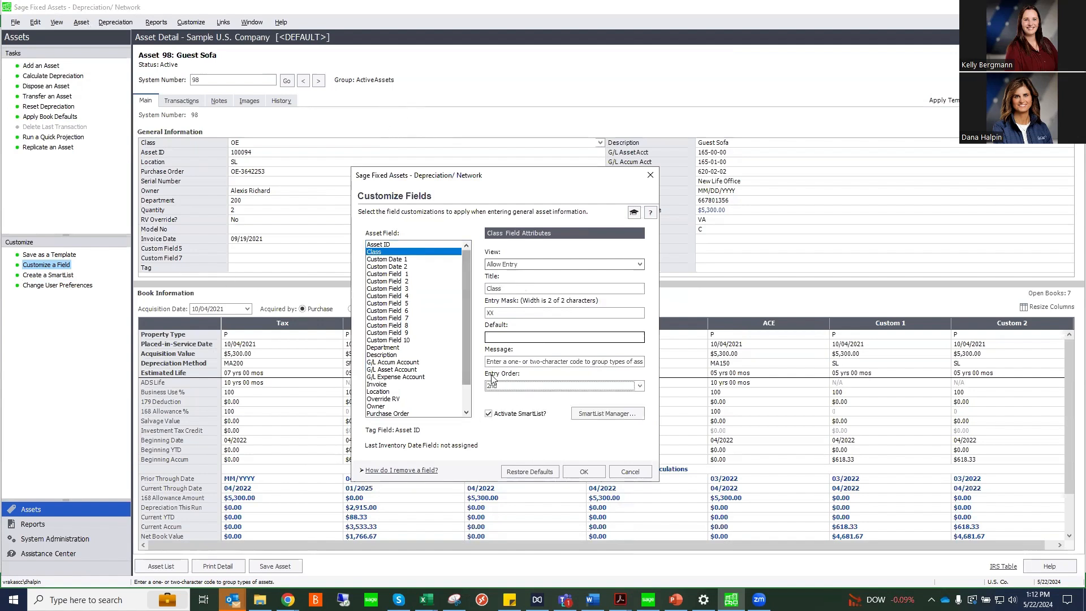
click(394, 245)
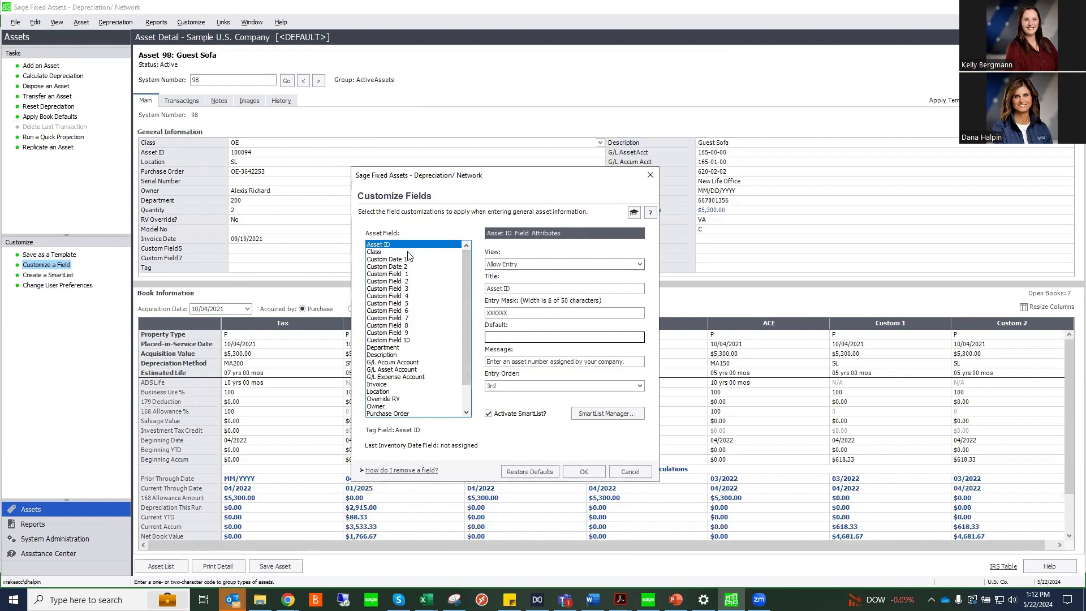
click(511, 389)
click(492, 397)
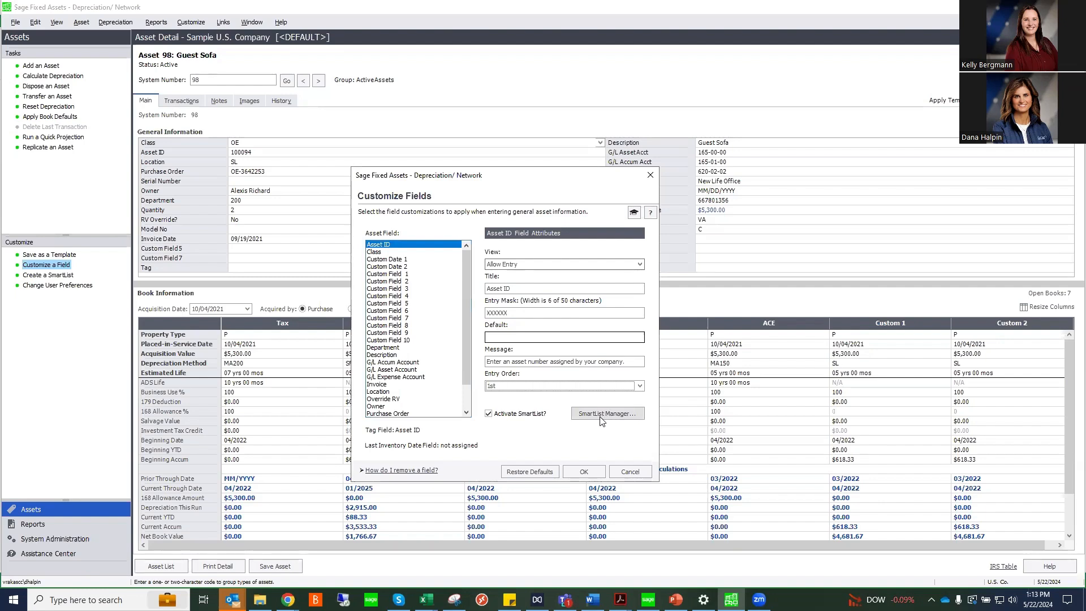
click(583, 472)
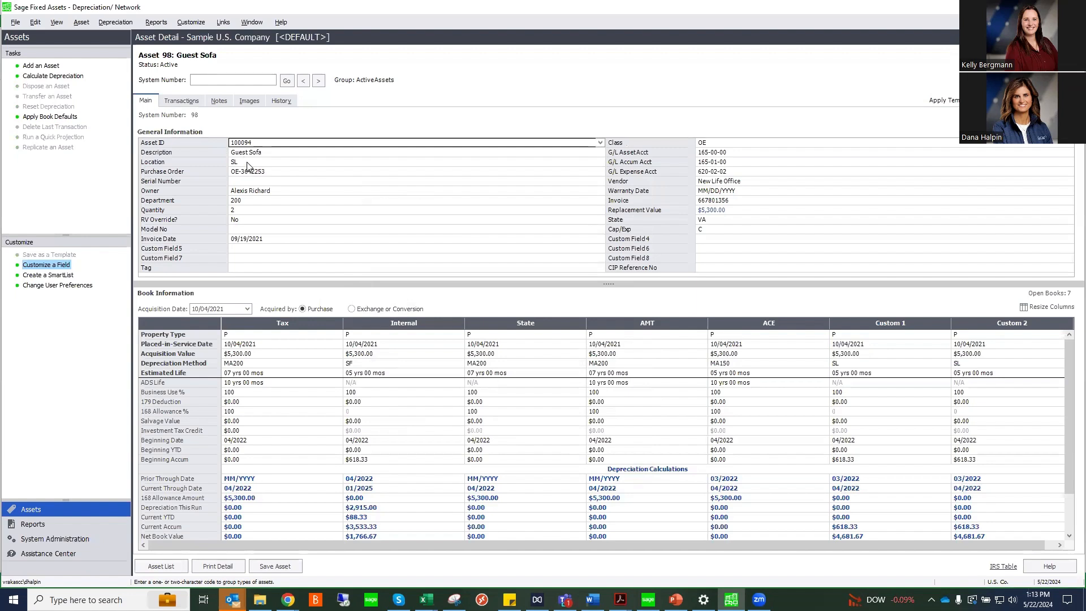
Look at the choices offered for the Guest Sofa's Class and G/L Asset Acct fields without changing them.
click(767, 143)
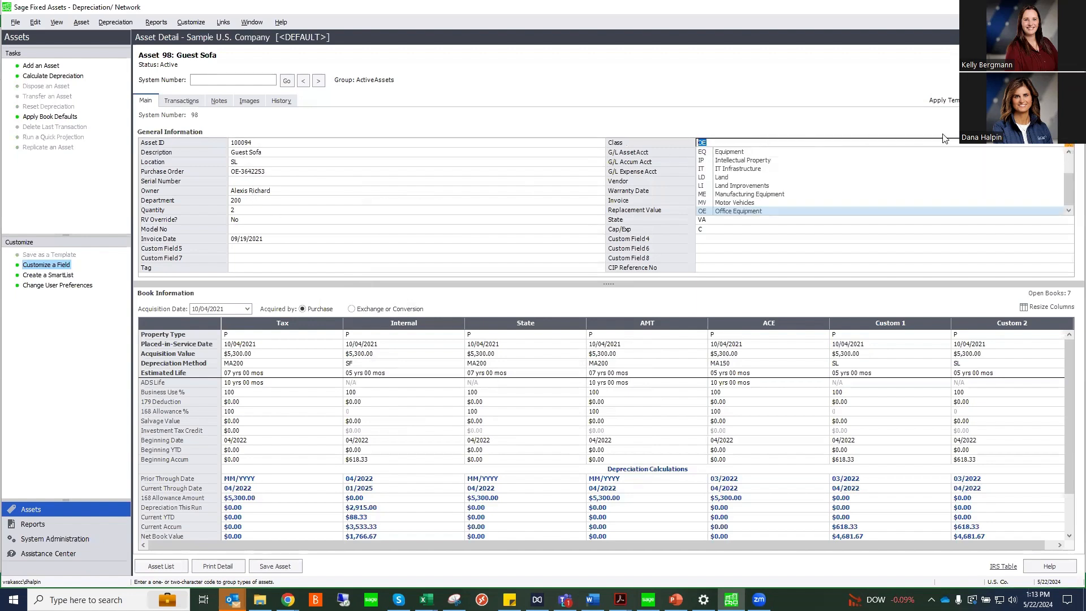
click(739, 145)
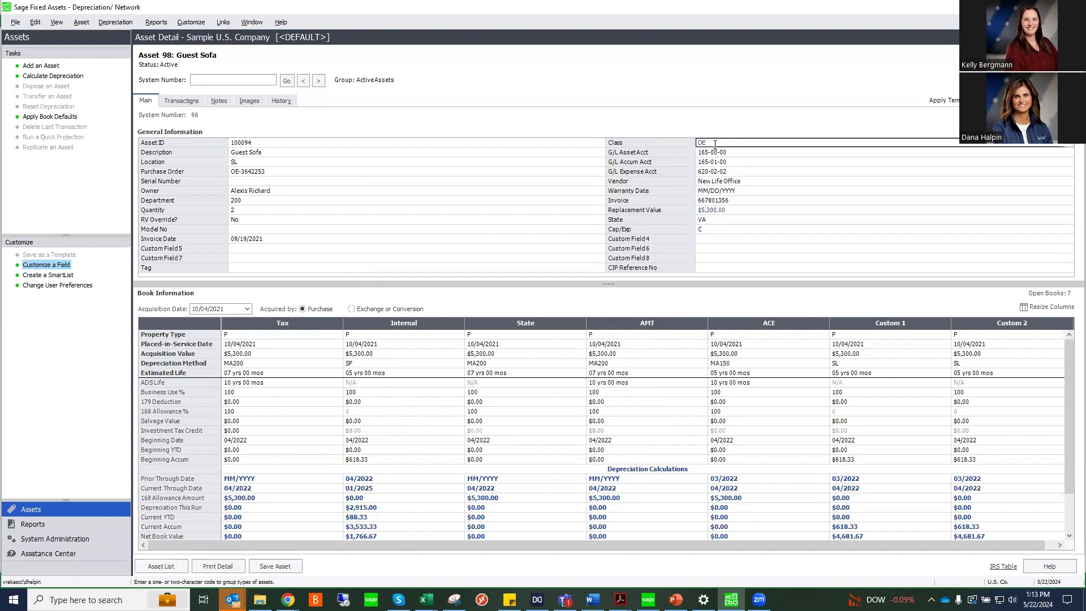
click(740, 153)
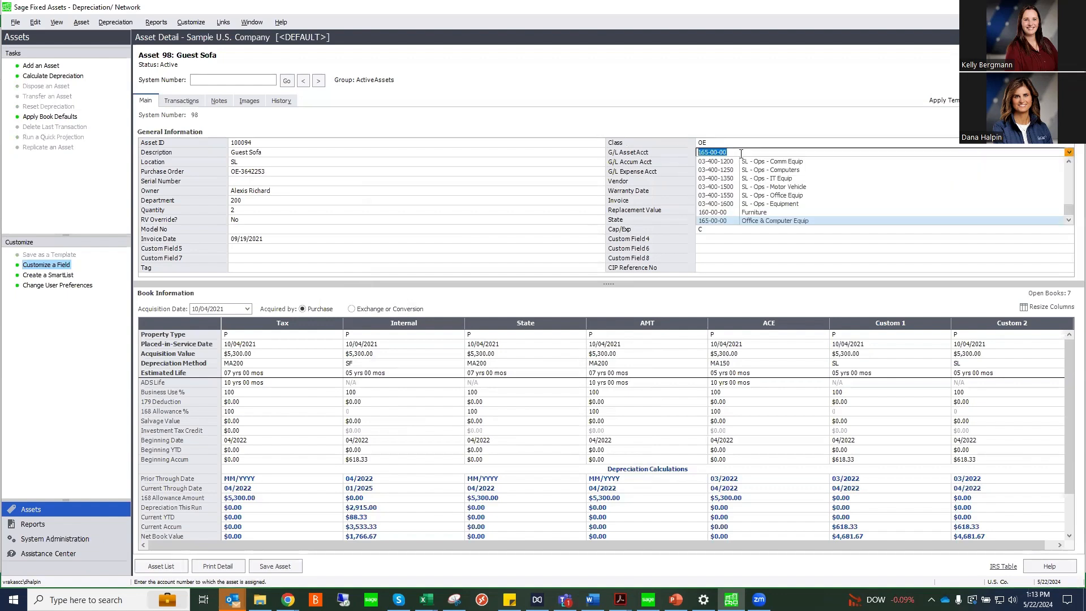
click(741, 153)
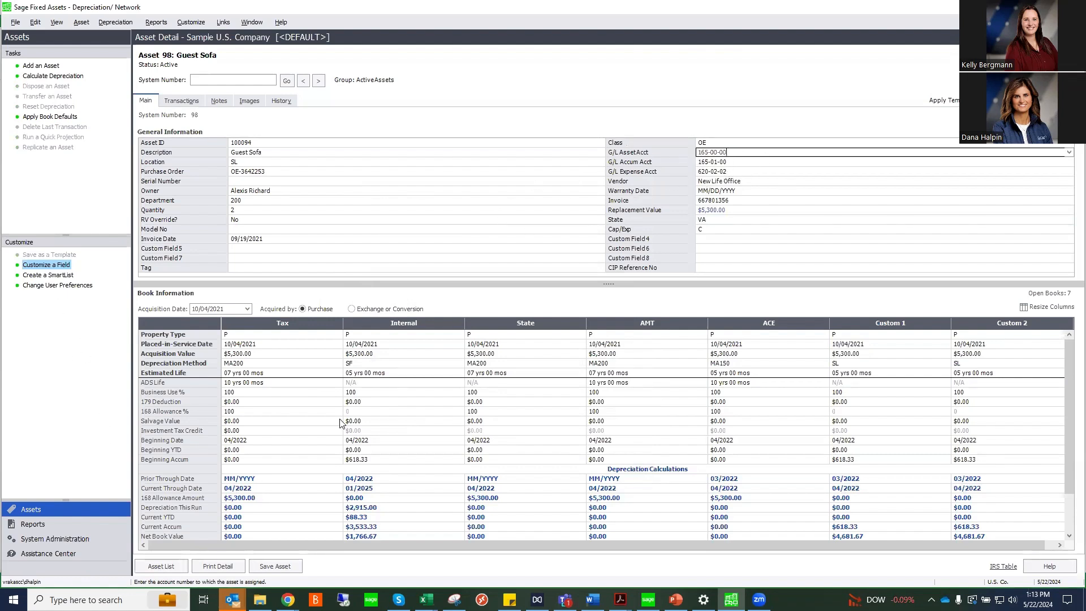
Examine the G/L Asset Account SmartList and its Fill option, decline the fill, and return to the asset's Vendor field.
click(48, 275)
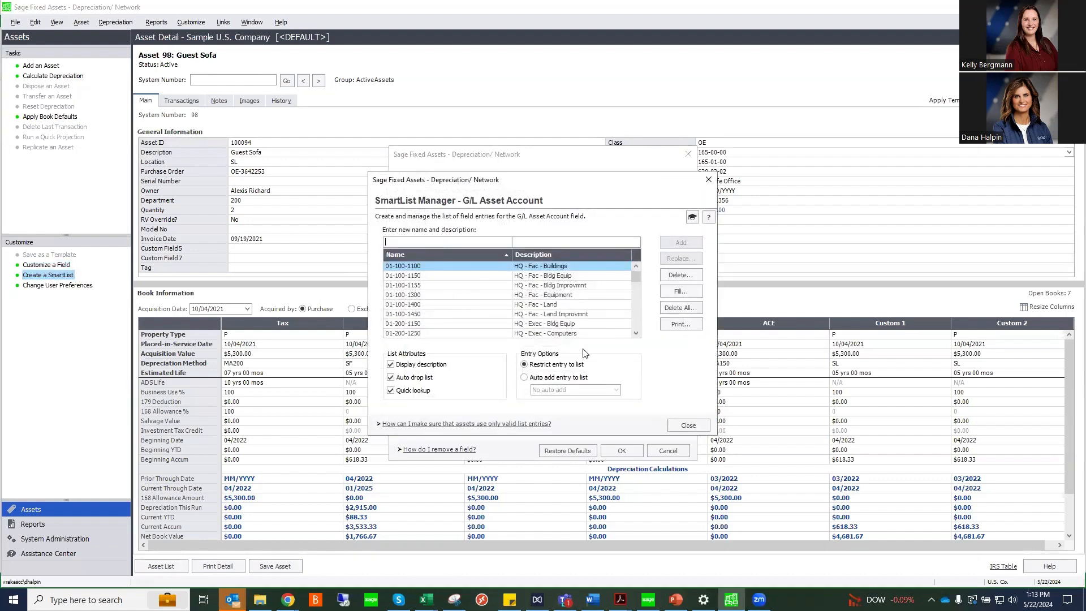
click(692, 291)
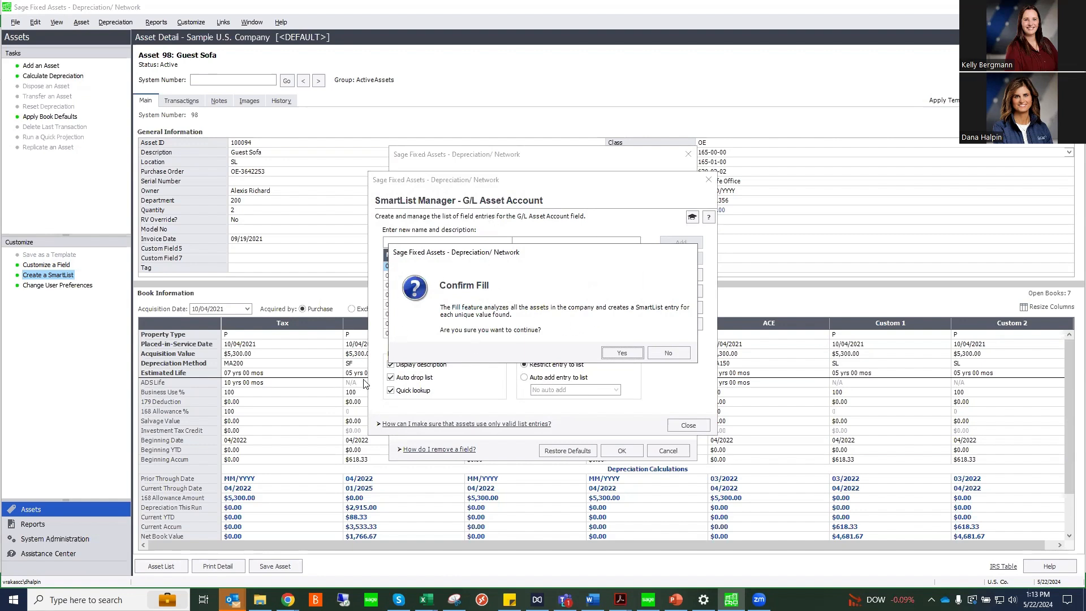
click(668, 352)
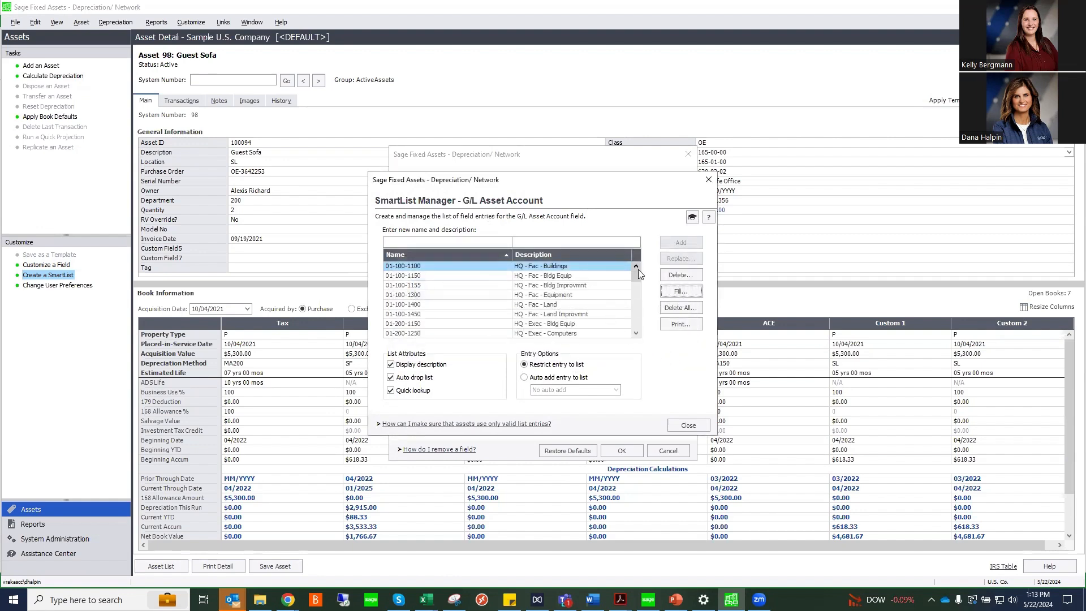
mouse_move(634, 280)
mouse_down()
mouse_move(637, 320)
mouse_move(635, 258)
mouse_up()
click(690, 428)
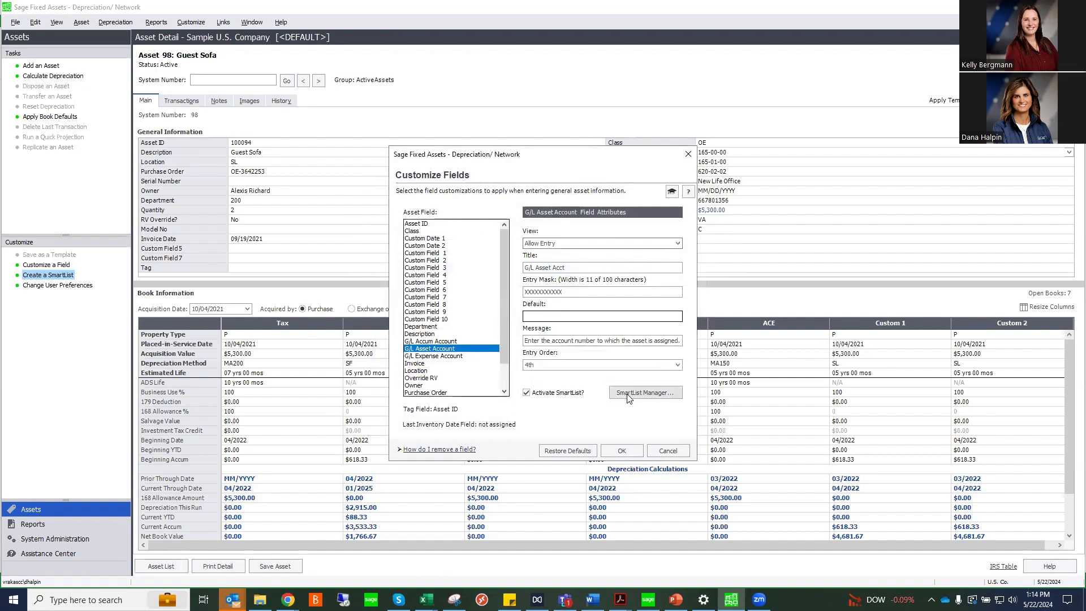
click(622, 451)
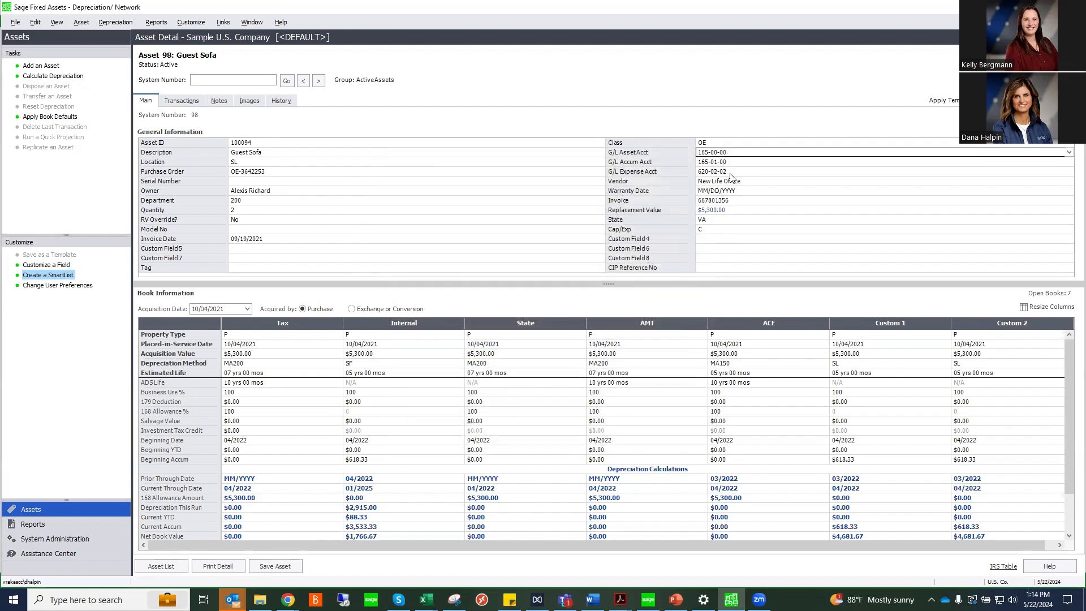
click(717, 182)
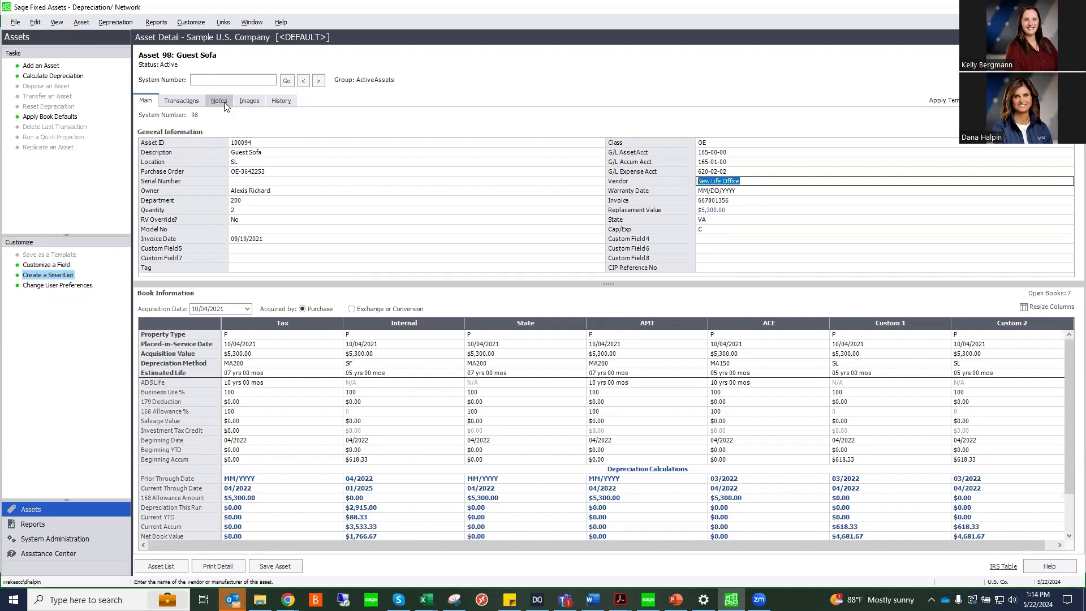
Review the Guest Sofa's transactions, notes, images and history, and return to its main details.
click(174, 104)
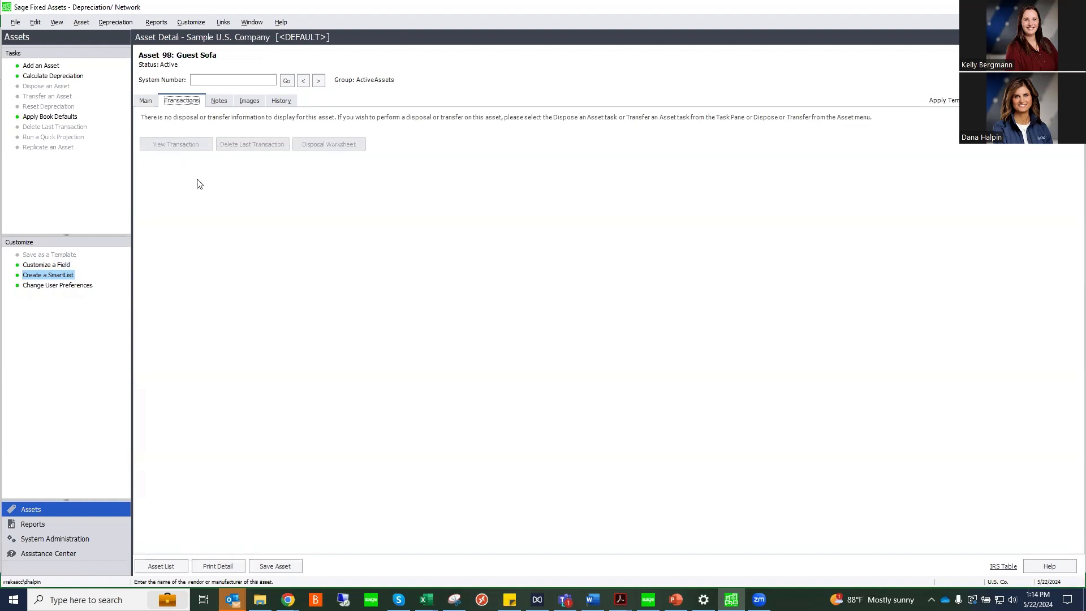
click(219, 103)
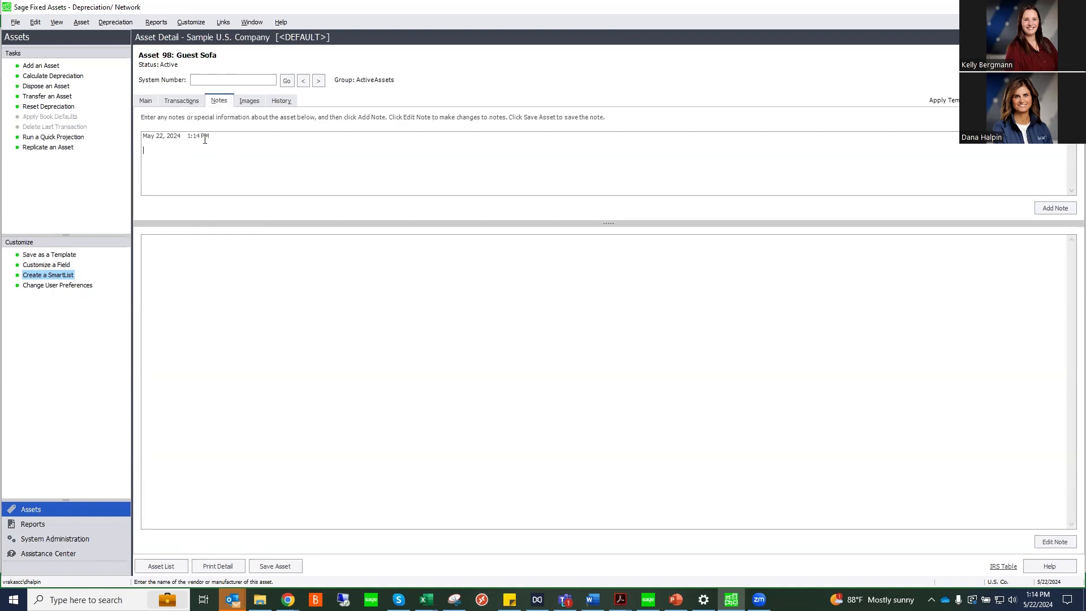
click(248, 103)
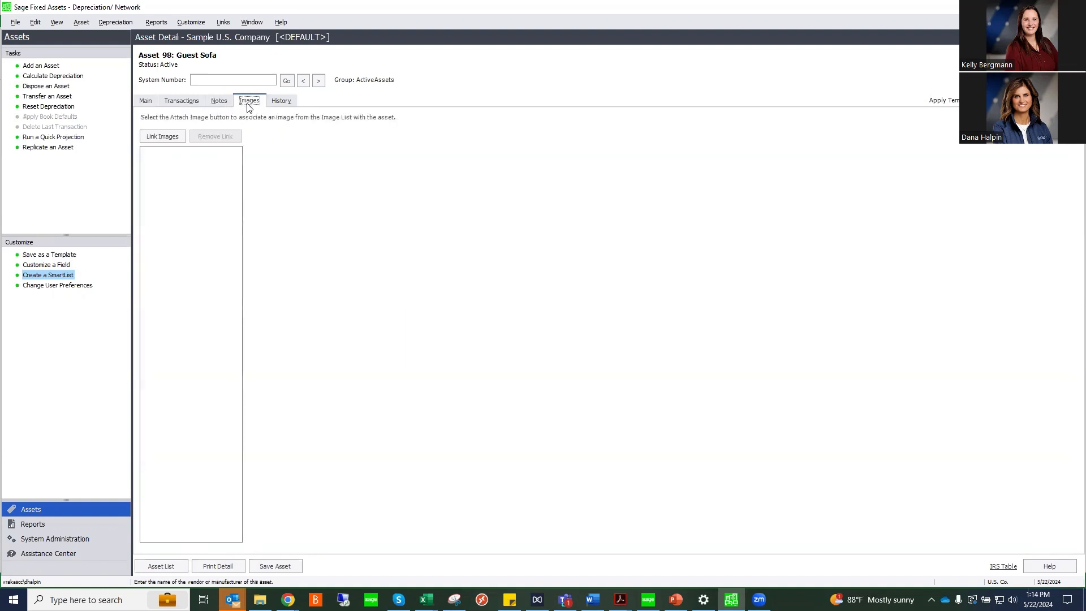
click(281, 101)
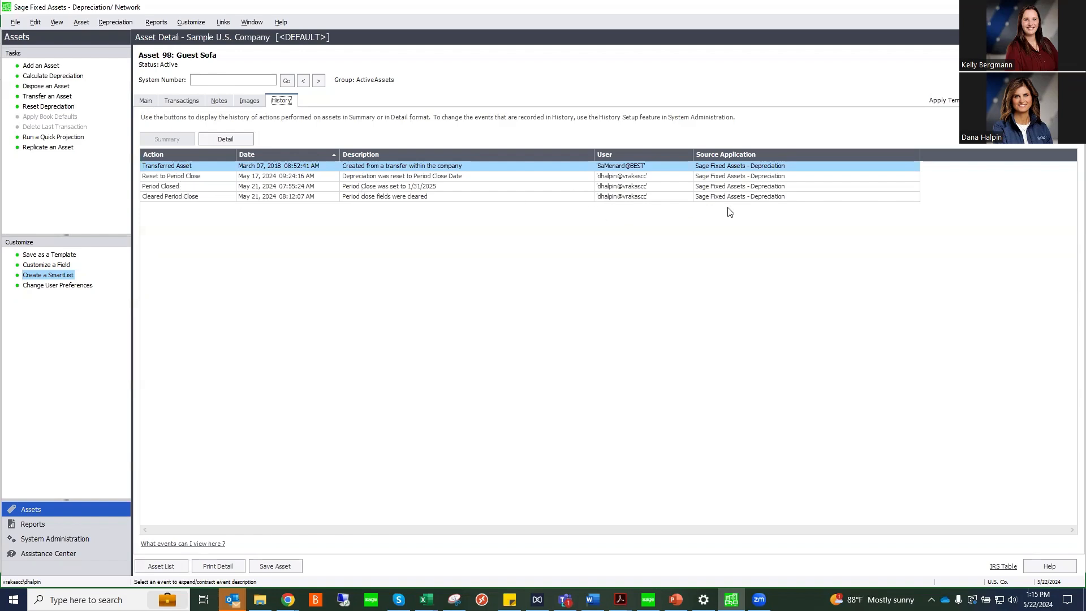
click(145, 101)
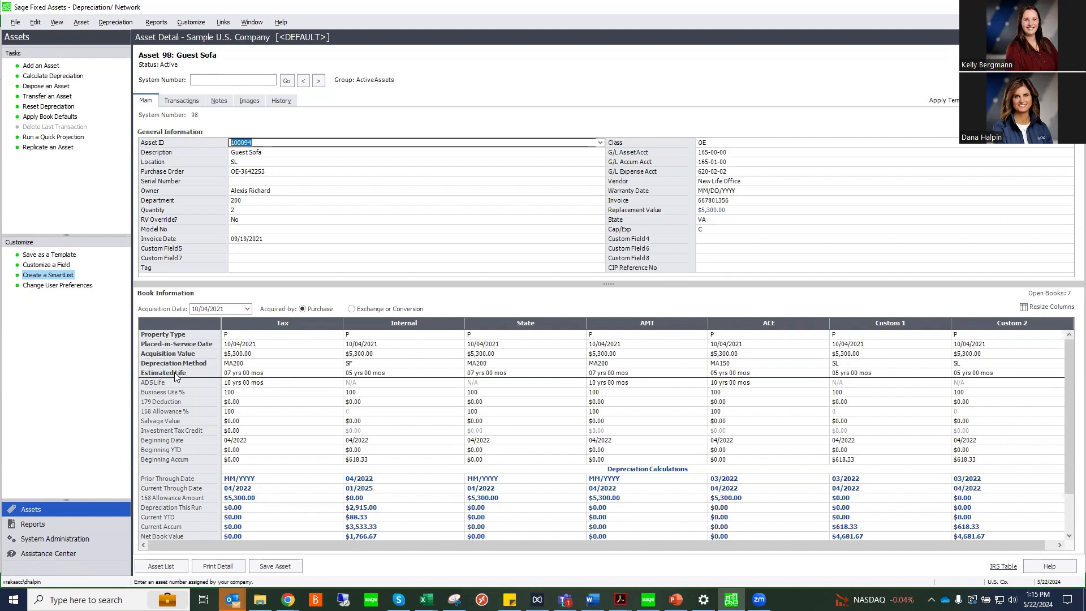
Look through the depreciation methods offered for the Guest Sofa's Internal book without changing the method.
click(432, 363)
click(459, 363)
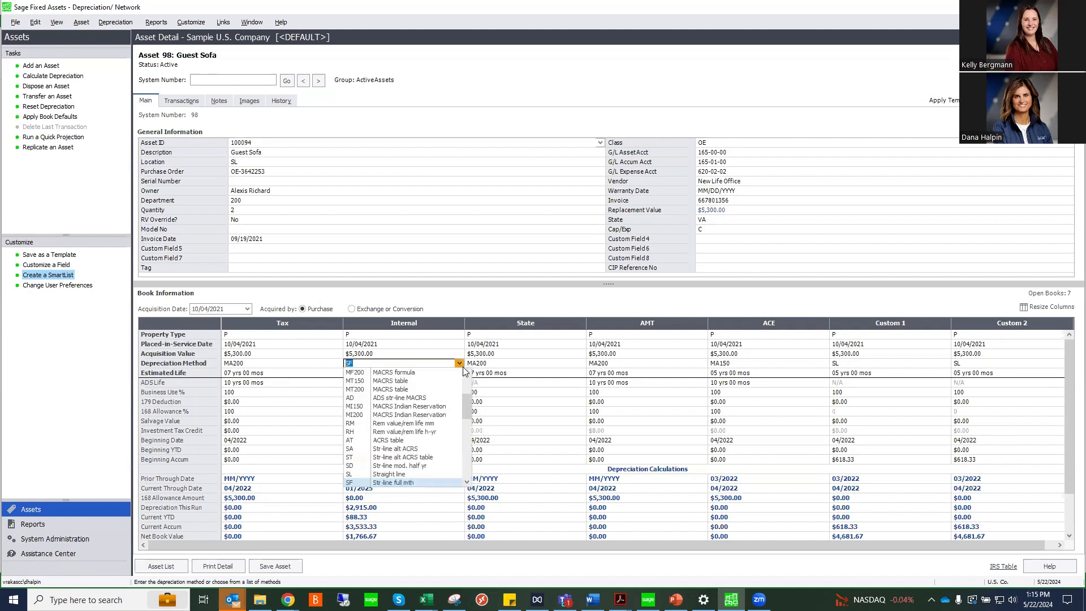
scroll(468, 402, up, 2)
drag(467, 402, 464, 379)
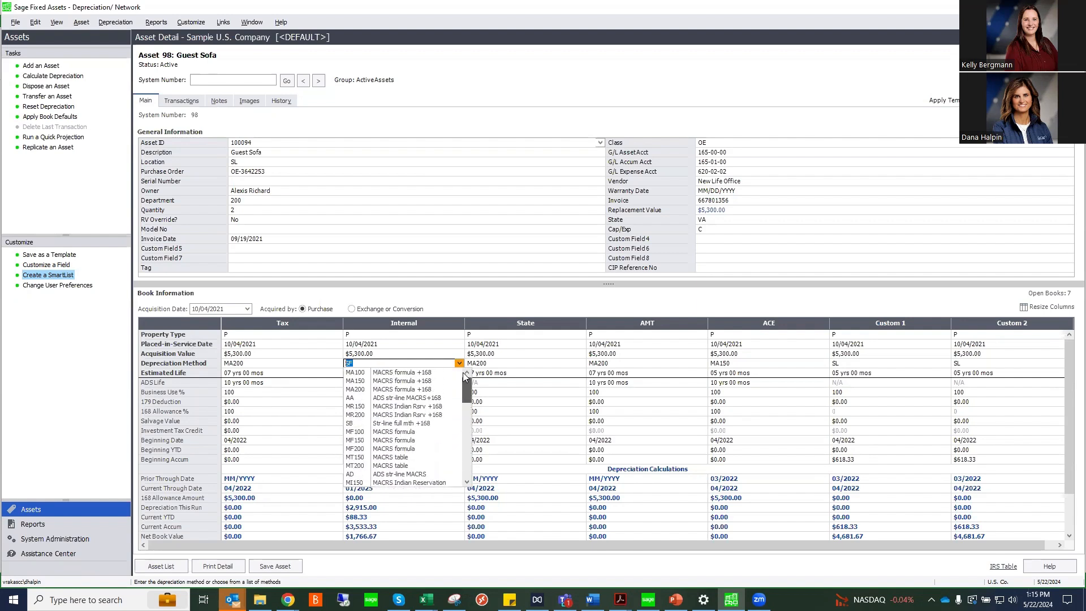
click(459, 363)
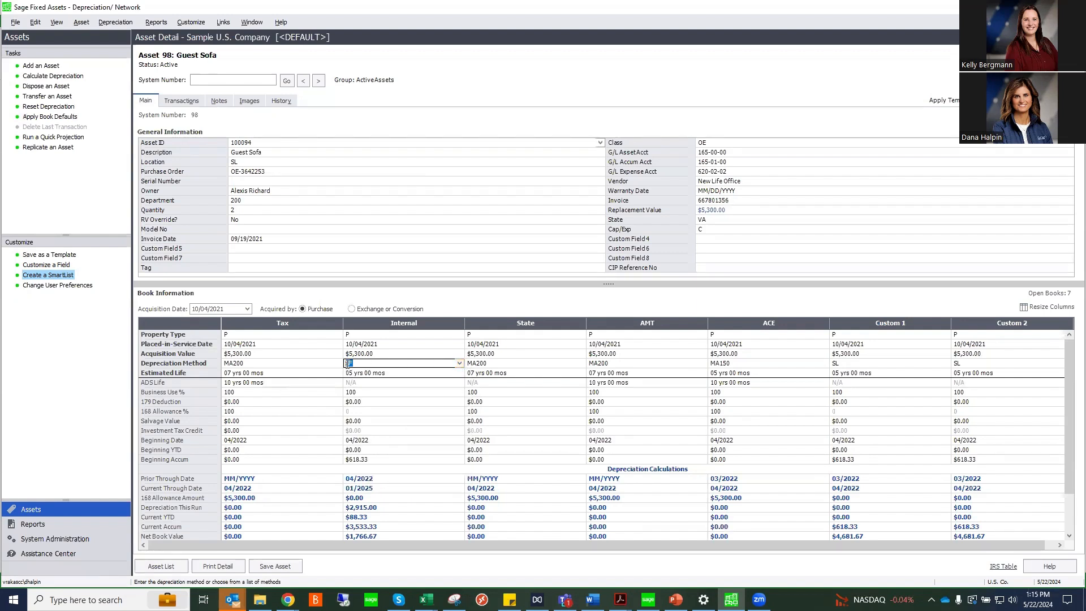
Look through the property types offered for the Internal book without changing the selection.
click(358, 336)
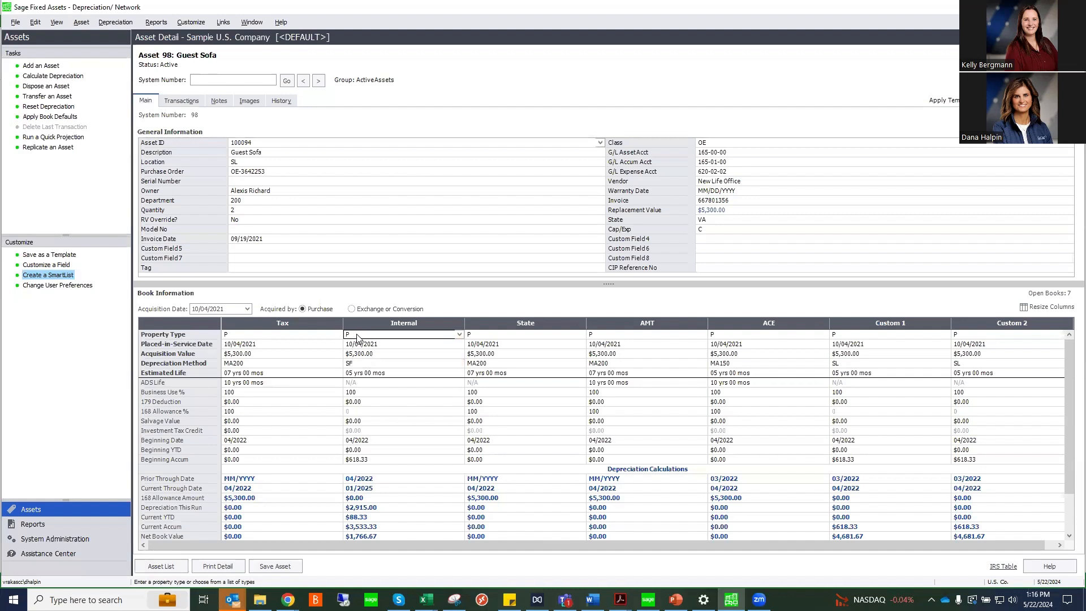
click(458, 335)
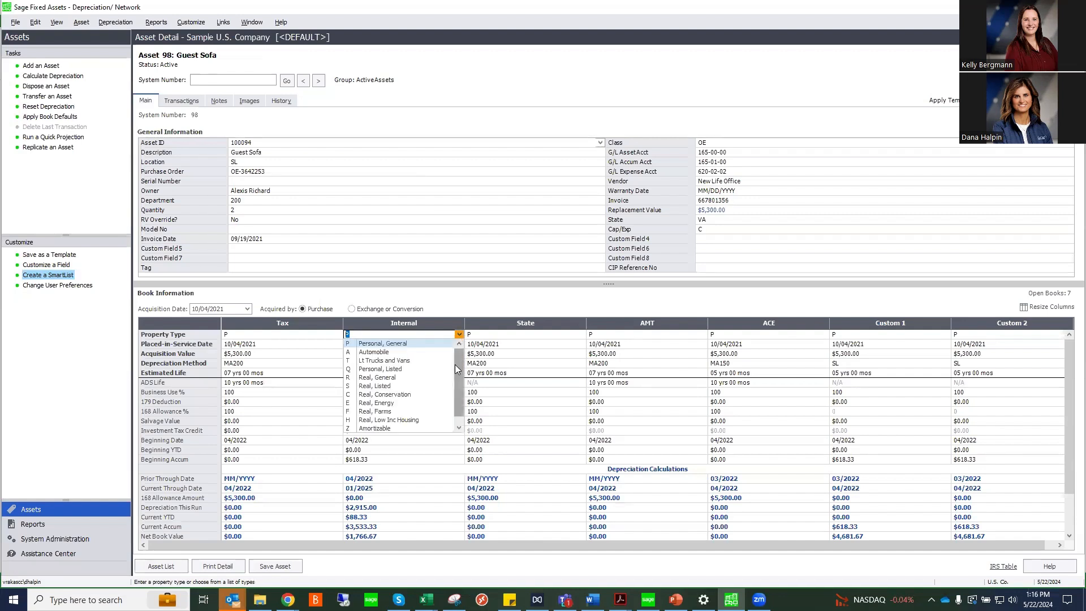
scroll(456, 373, down, 1)
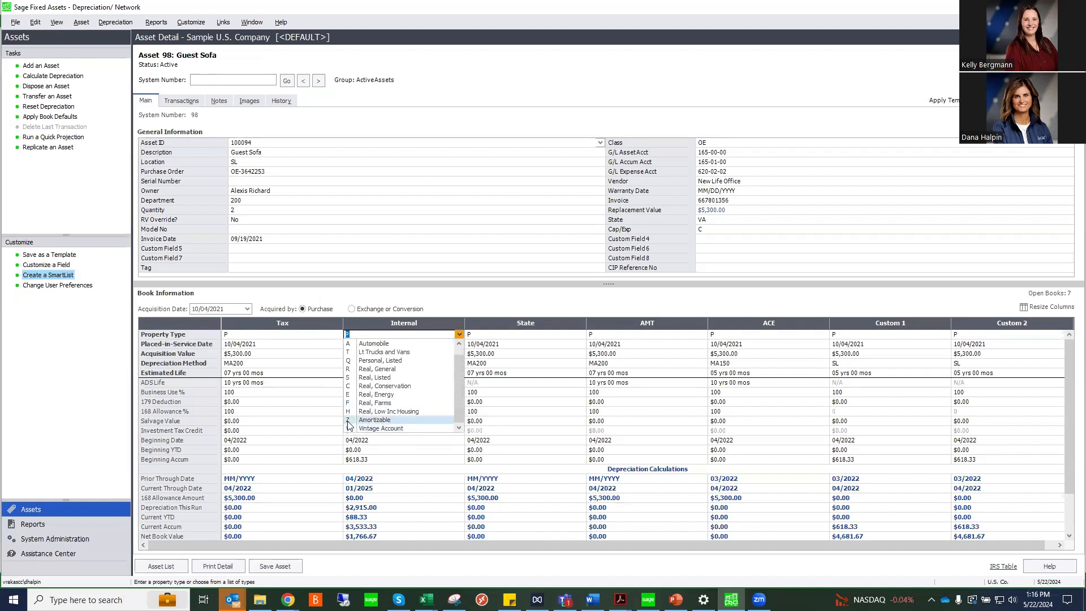
click(459, 335)
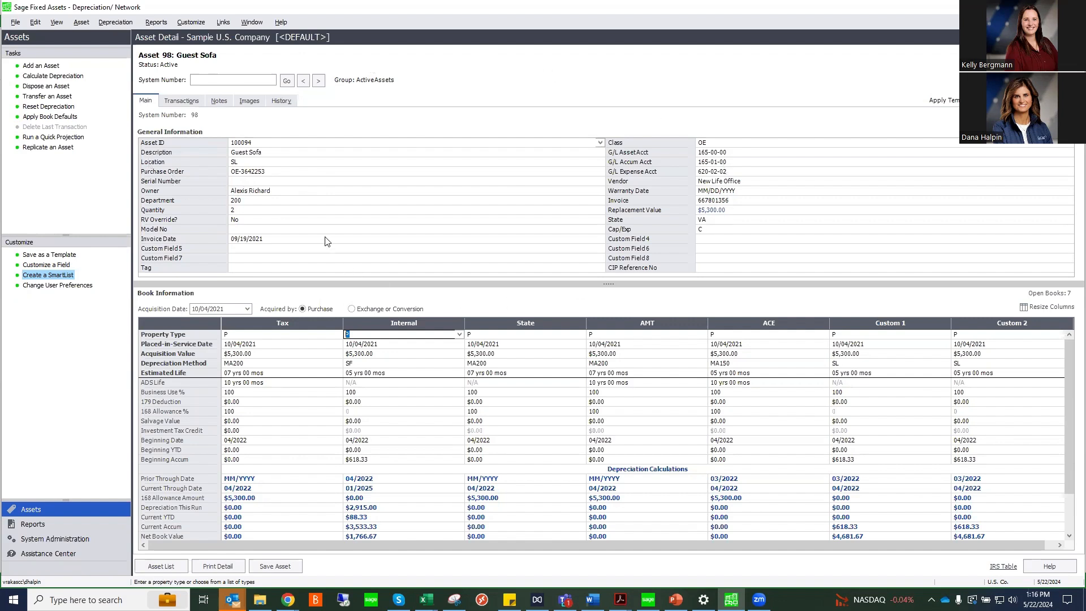
Start a new asset and apply the Computer template to it.
click(1068, 100)
click(789, 90)
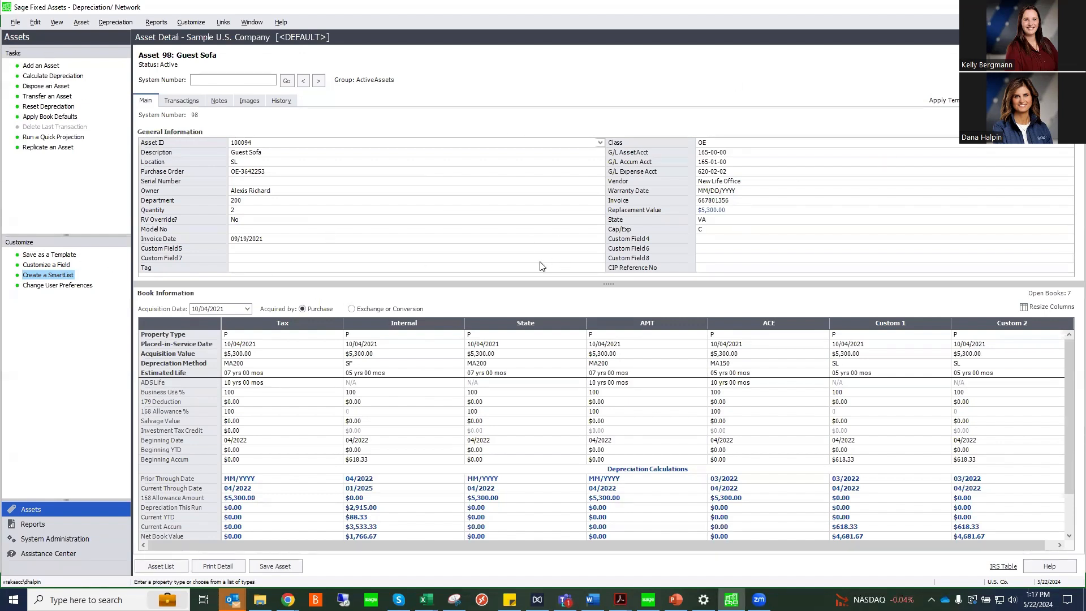
click(41, 67)
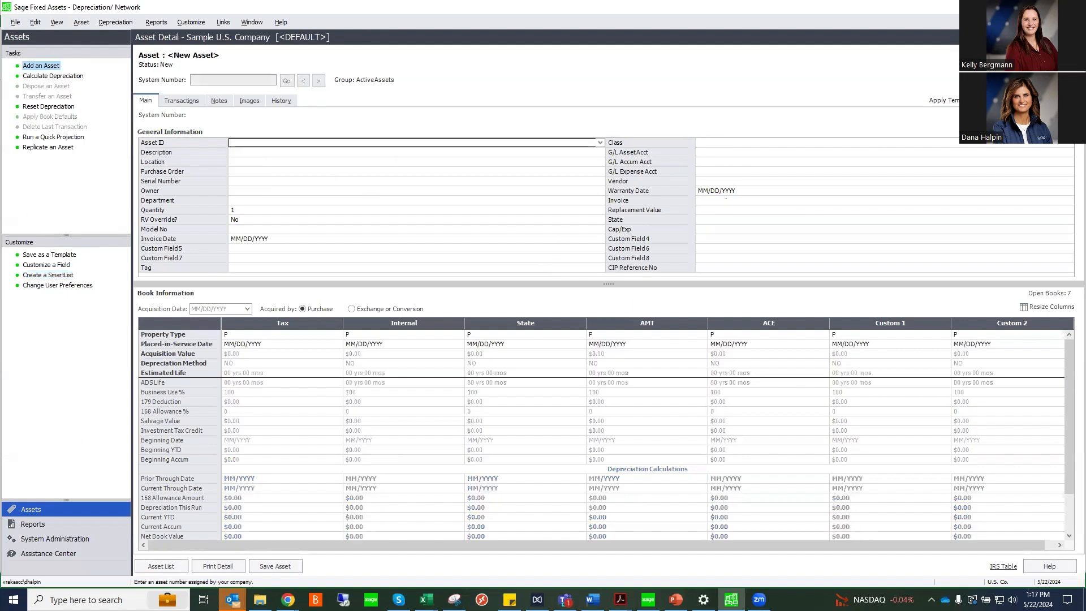
click(1027, 100)
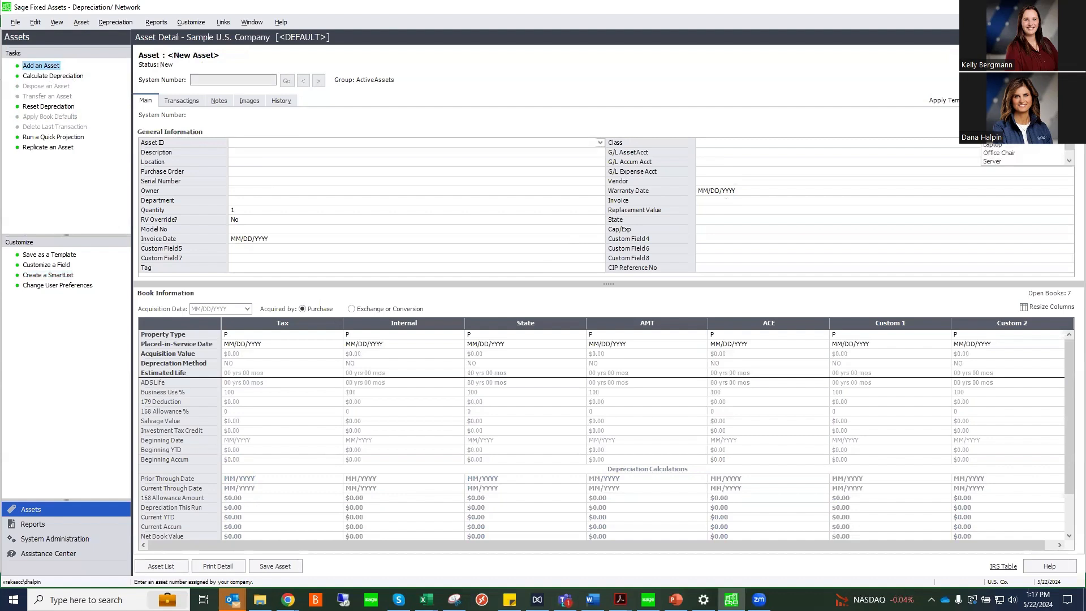
click(999, 136)
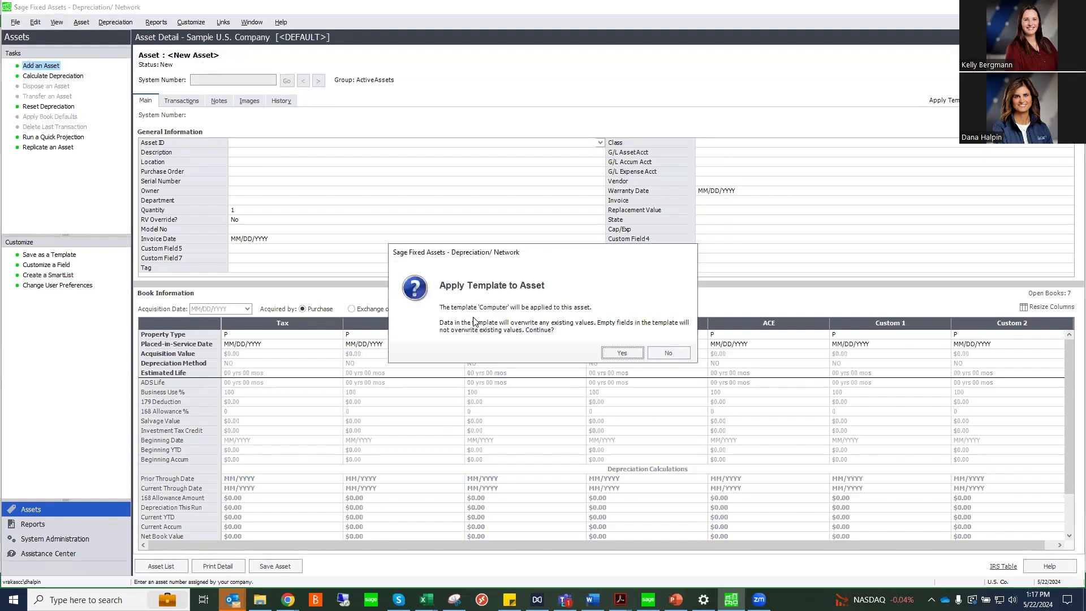
click(608, 348)
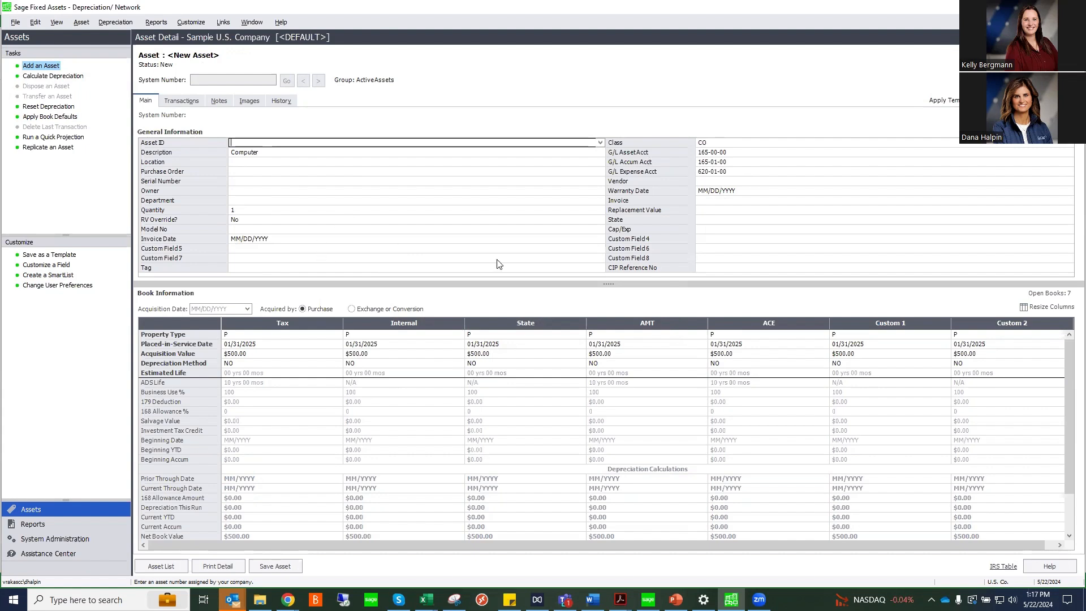
Look over the new asset's G/L Asset Acct and the available templates, and return to the asset list without saving the asset.
click(736, 152)
click(736, 151)
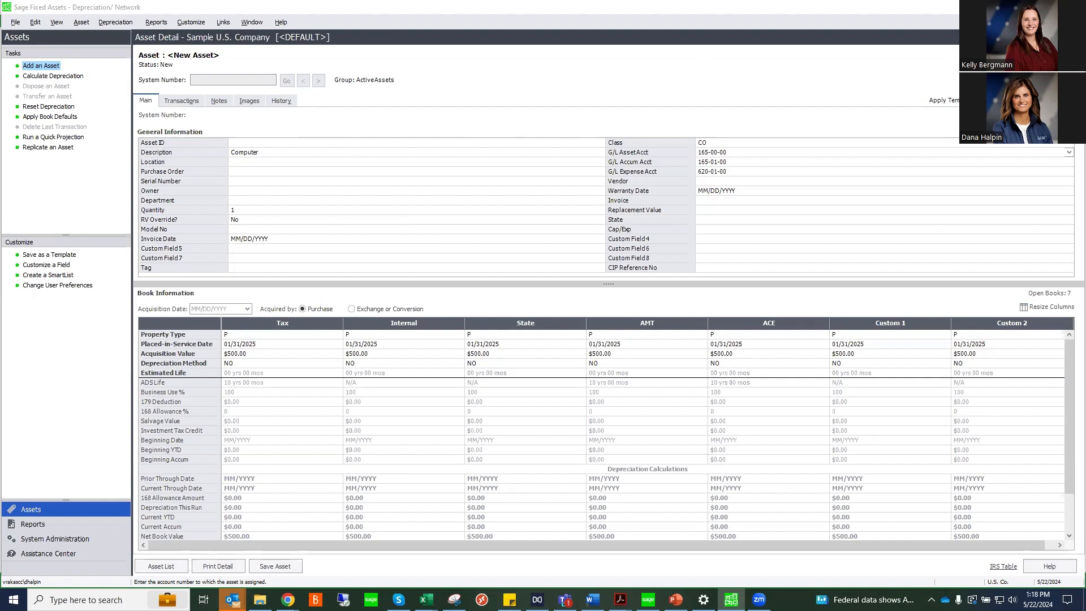
click(1067, 100)
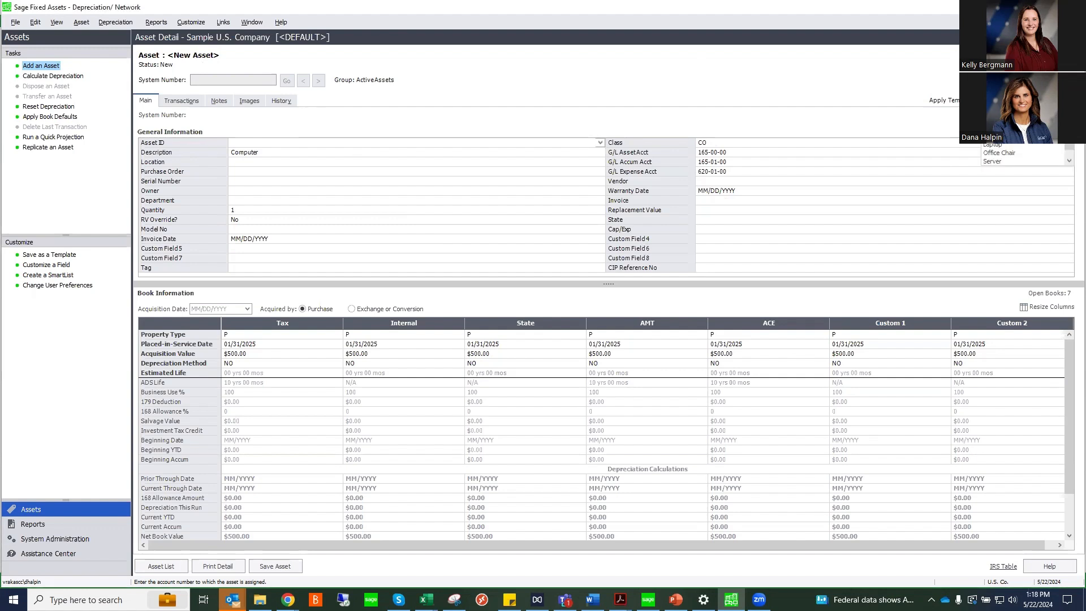
click(1068, 100)
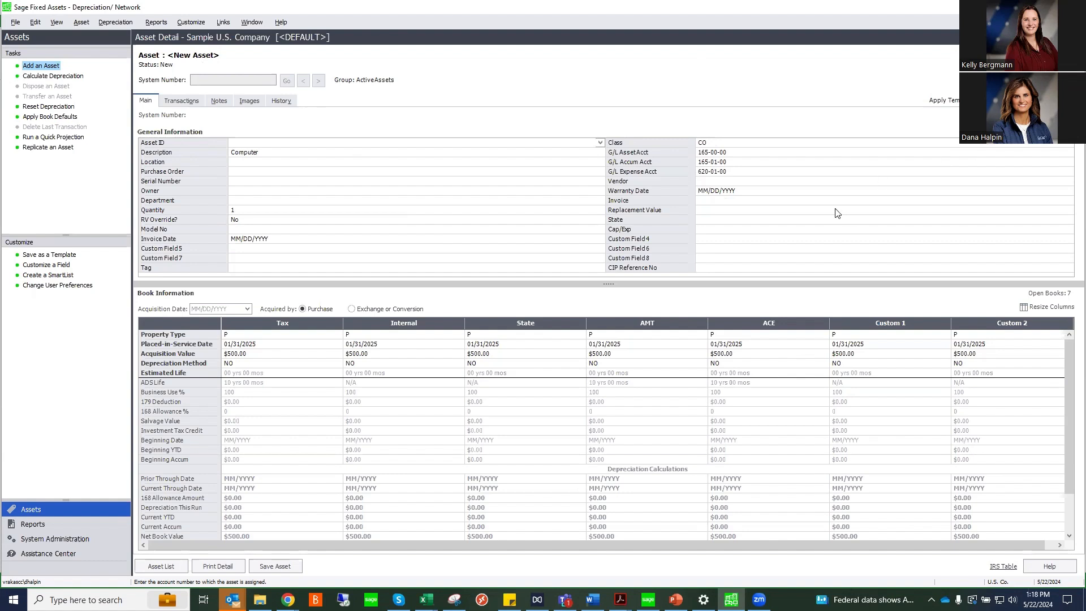
click(1068, 100)
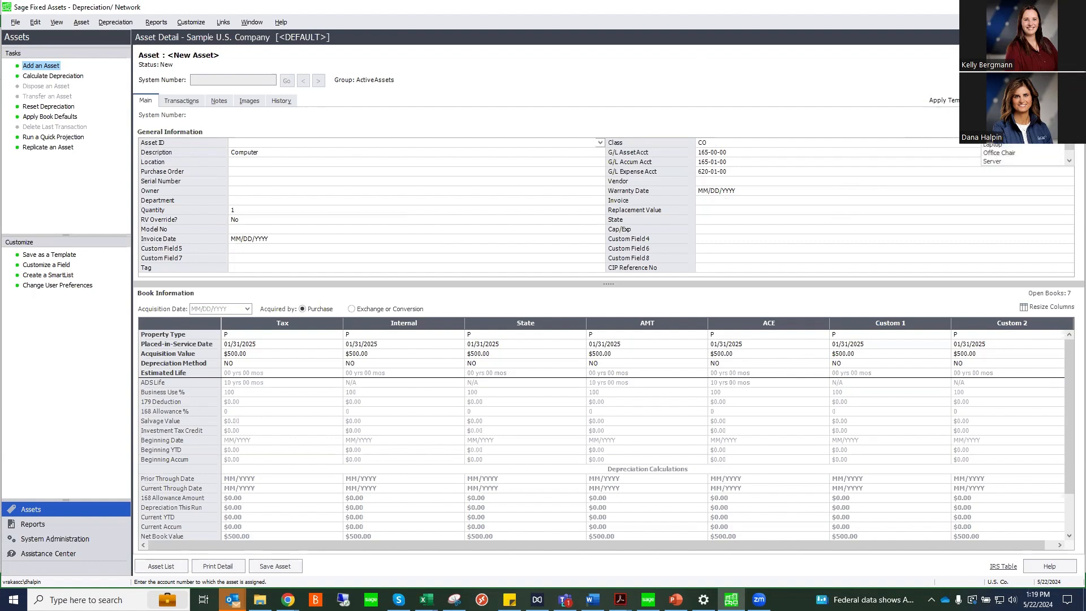
click(545, 123)
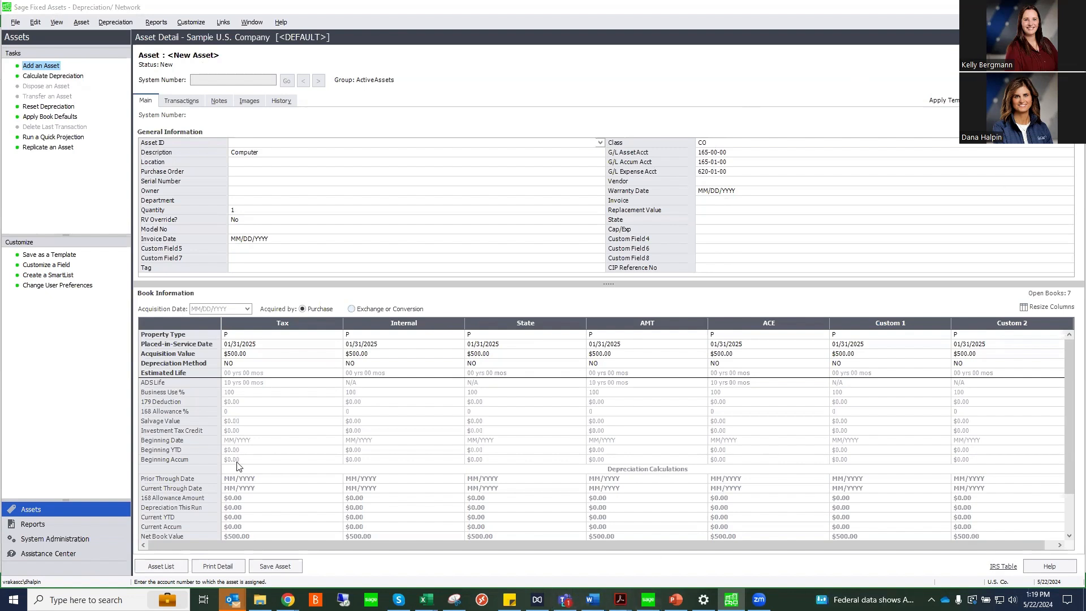
click(162, 570)
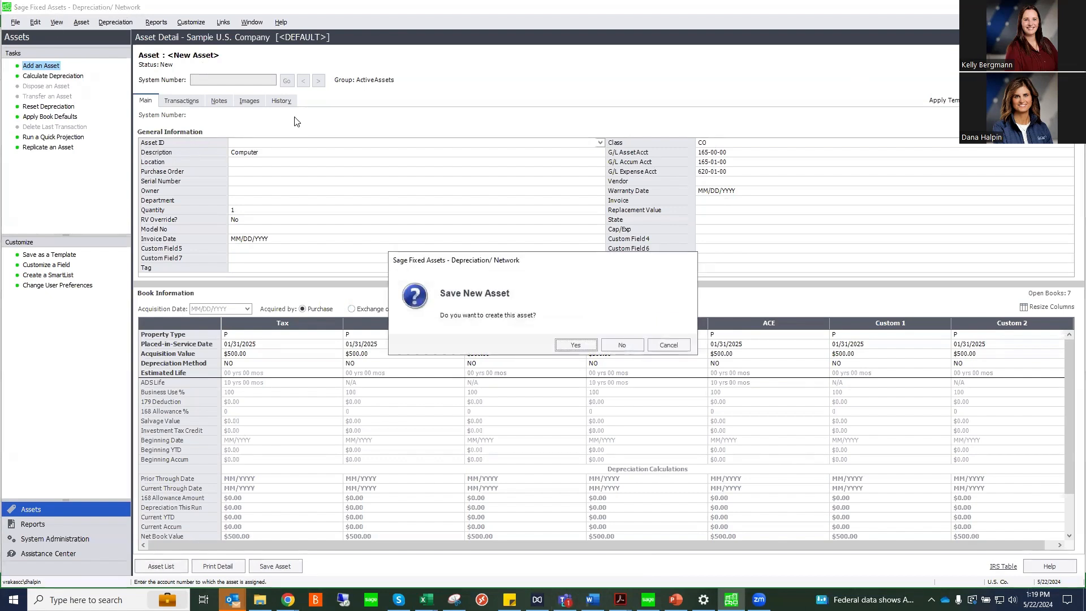
click(622, 344)
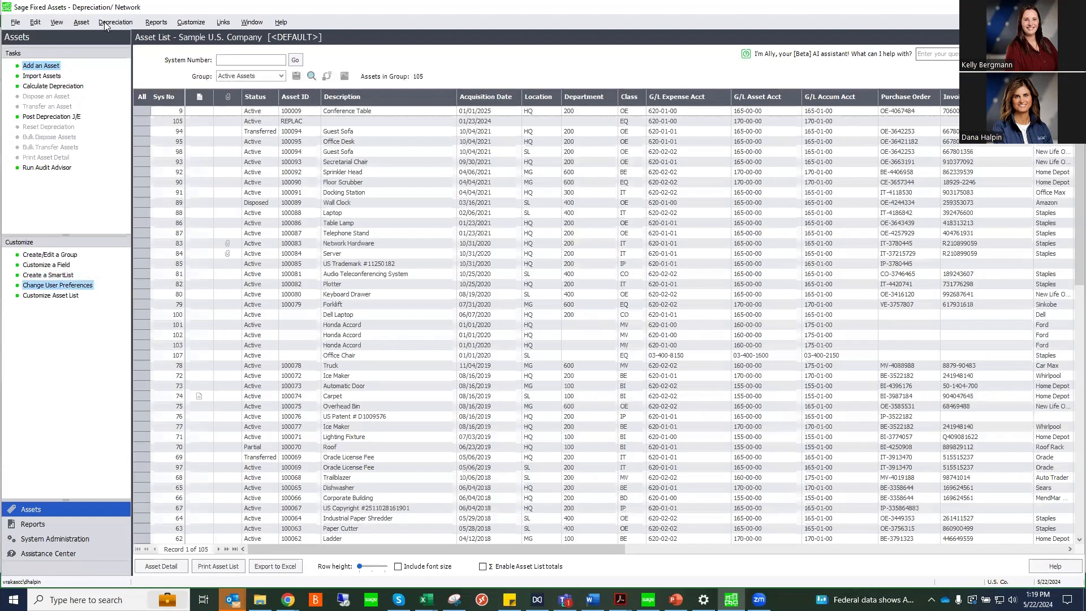
Set up a depreciation run for the Active Assets group on the Internal book through 01/2025.
click(107, 24)
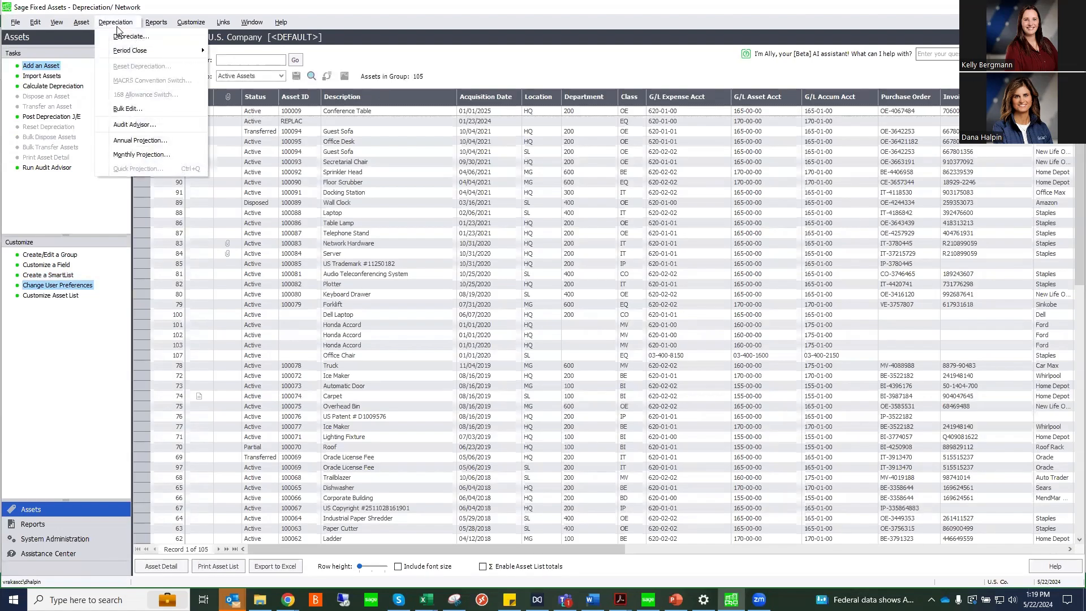
click(123, 37)
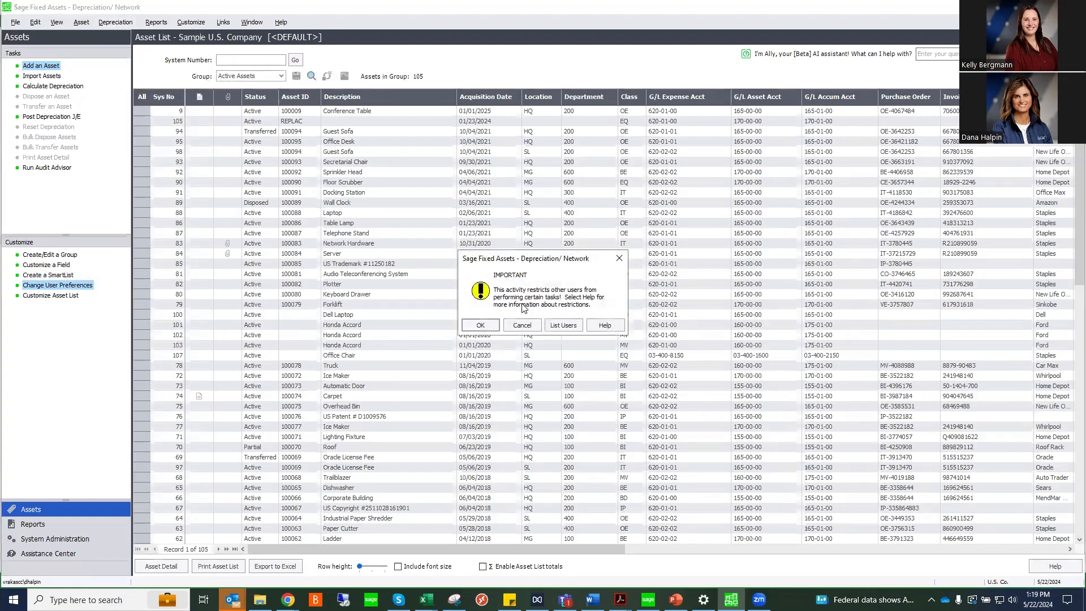
click(480, 325)
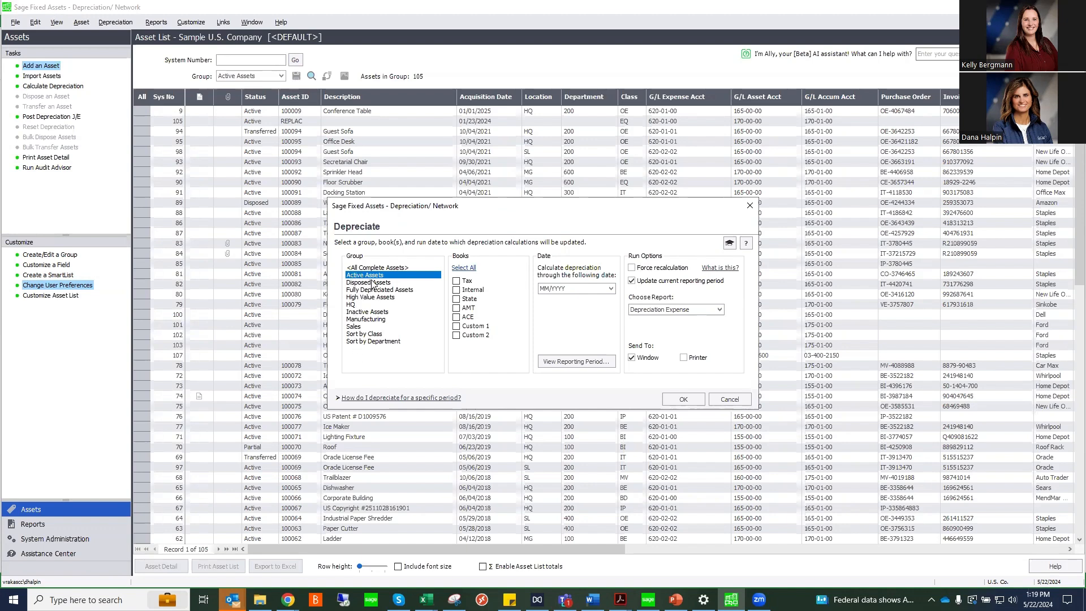
click(455, 290)
click(571, 290)
click(589, 285)
text(01/2025)
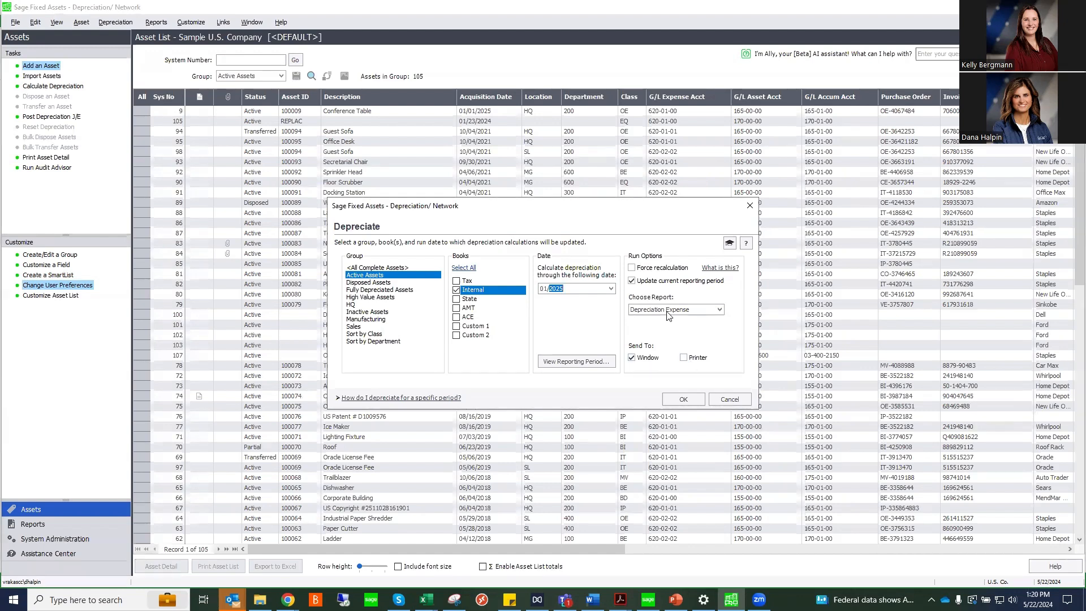
Check the report choices, keep Depreciation Expense, and run the depreciation.
click(720, 310)
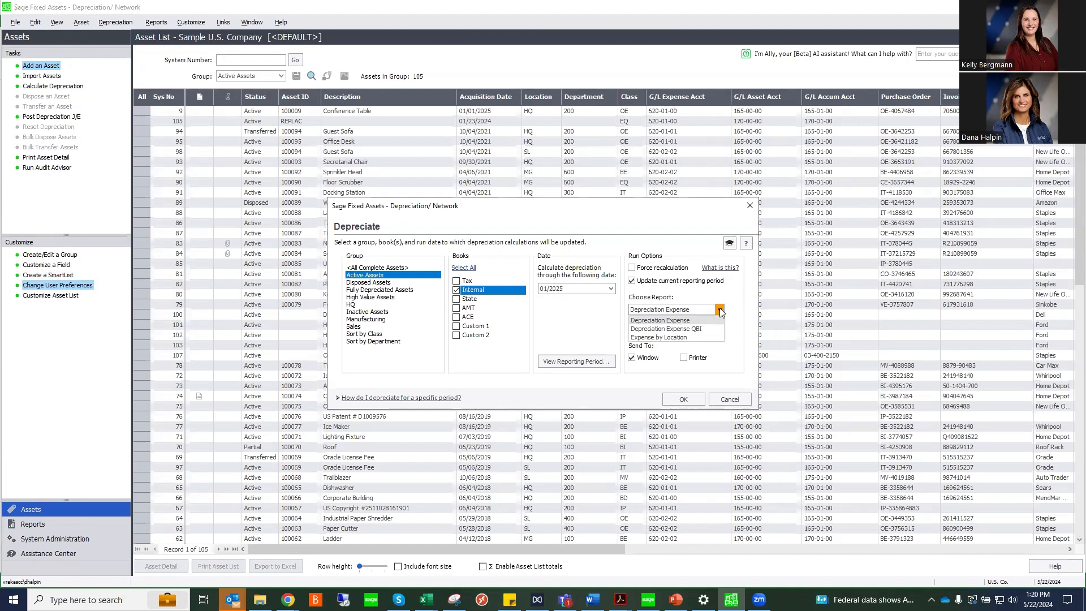
click(720, 310)
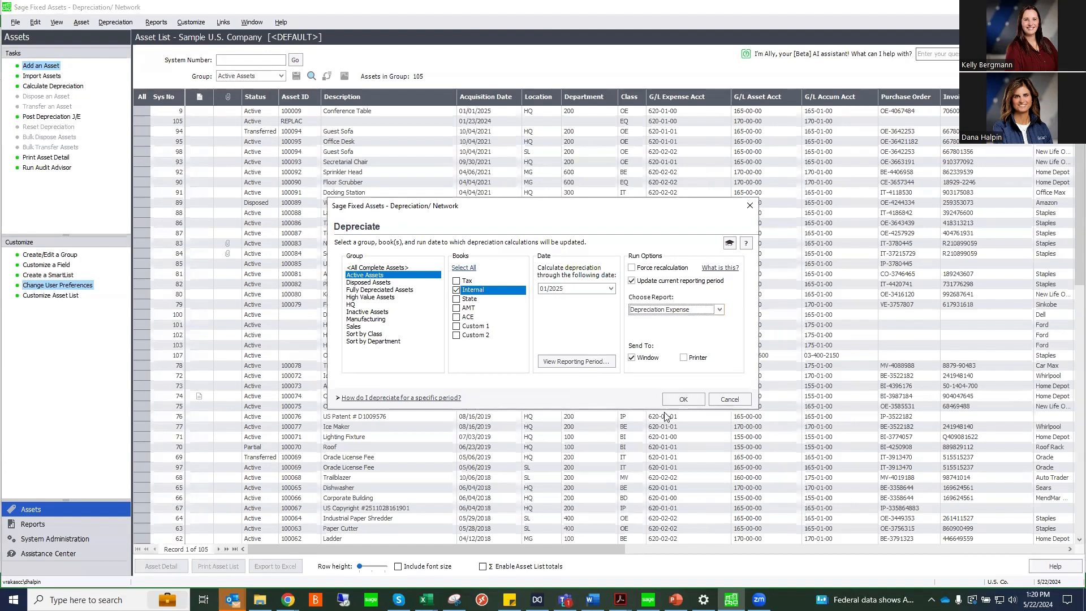
click(683, 399)
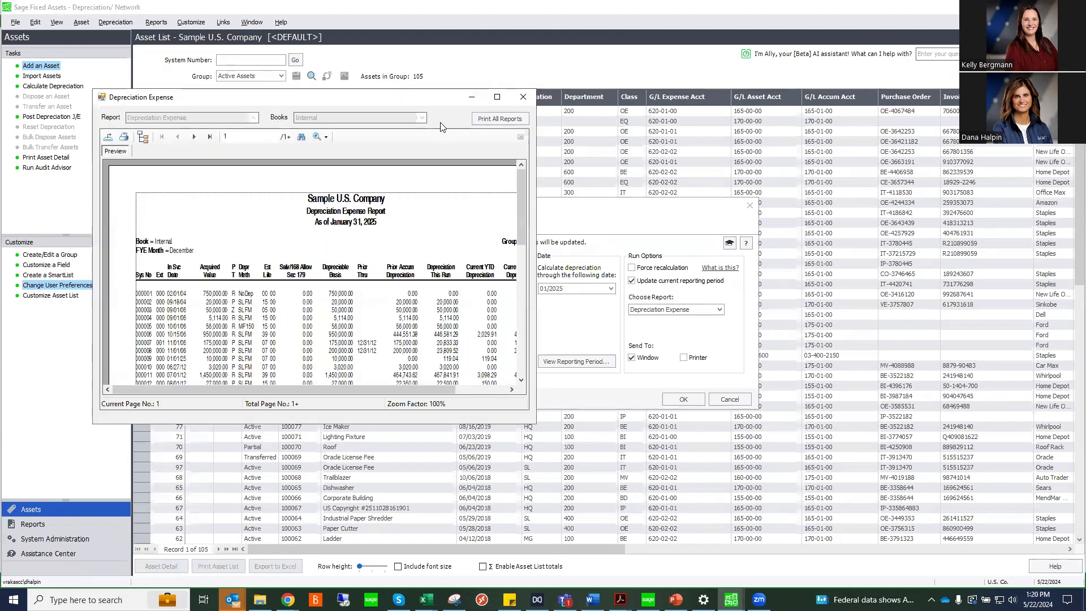
Maximize the Depreciation Expense report, zoom it to 150%, and examine the grand totals at the end of page 2.
click(497, 97)
click(232, 44)
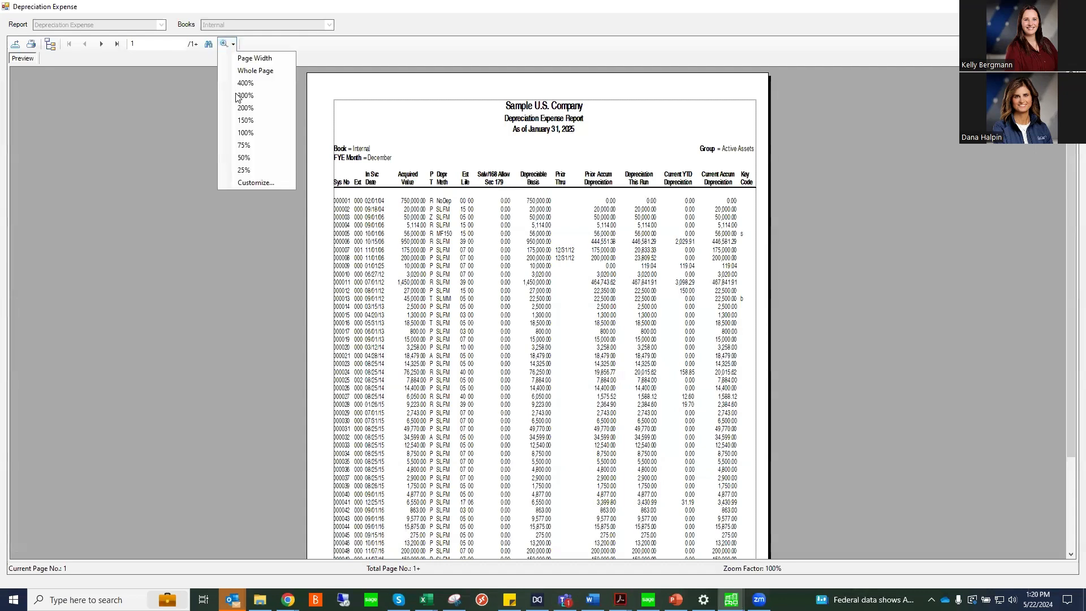
click(248, 117)
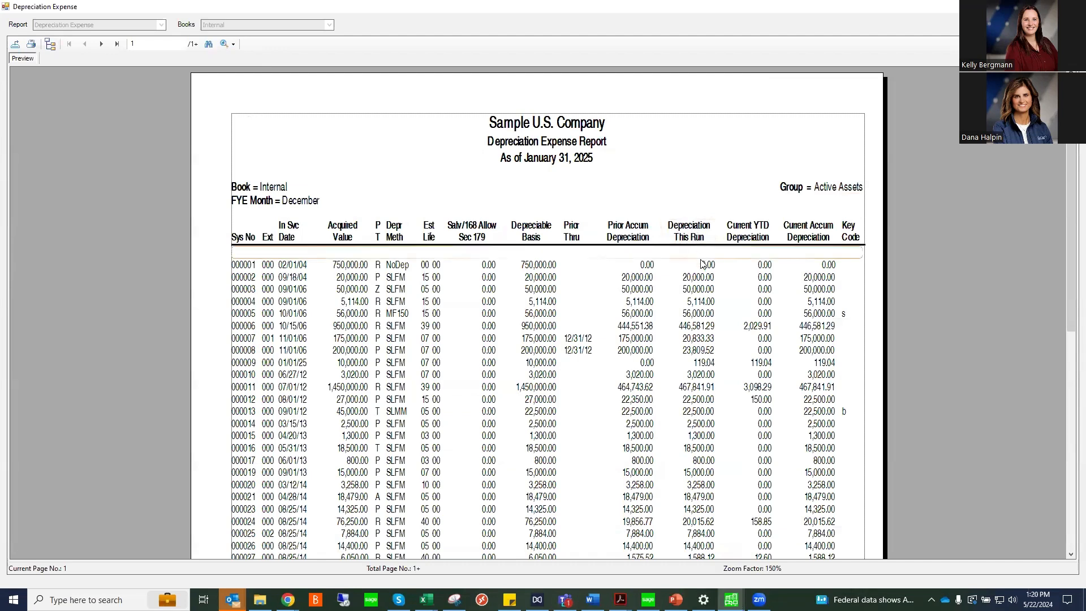
click(102, 49)
scroll(692, 310, down, 2)
scroll(692, 309, down, 3)
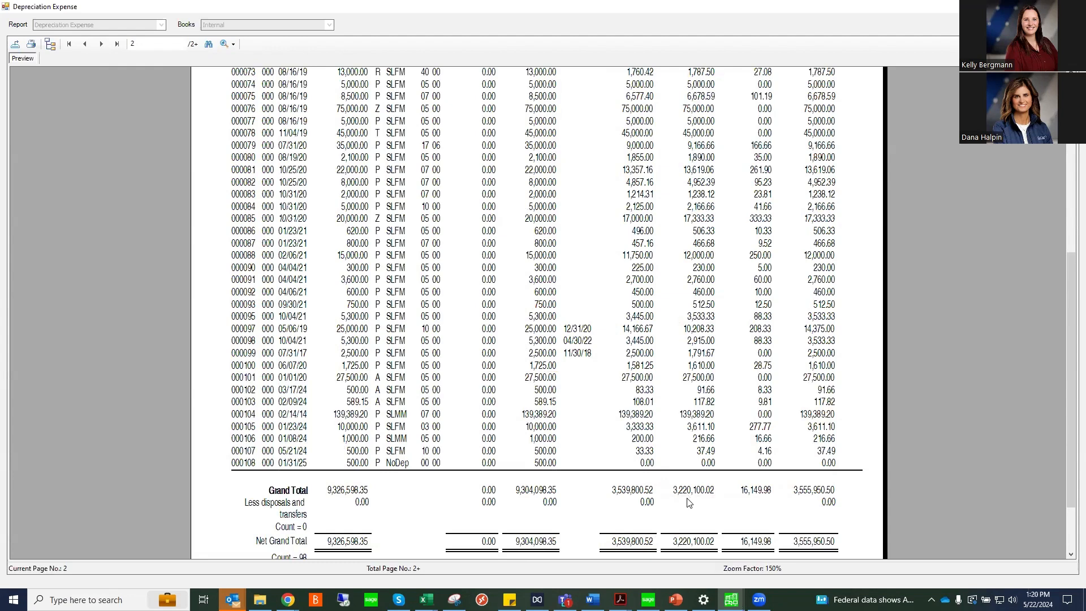
scroll(685, 508, down, 2)
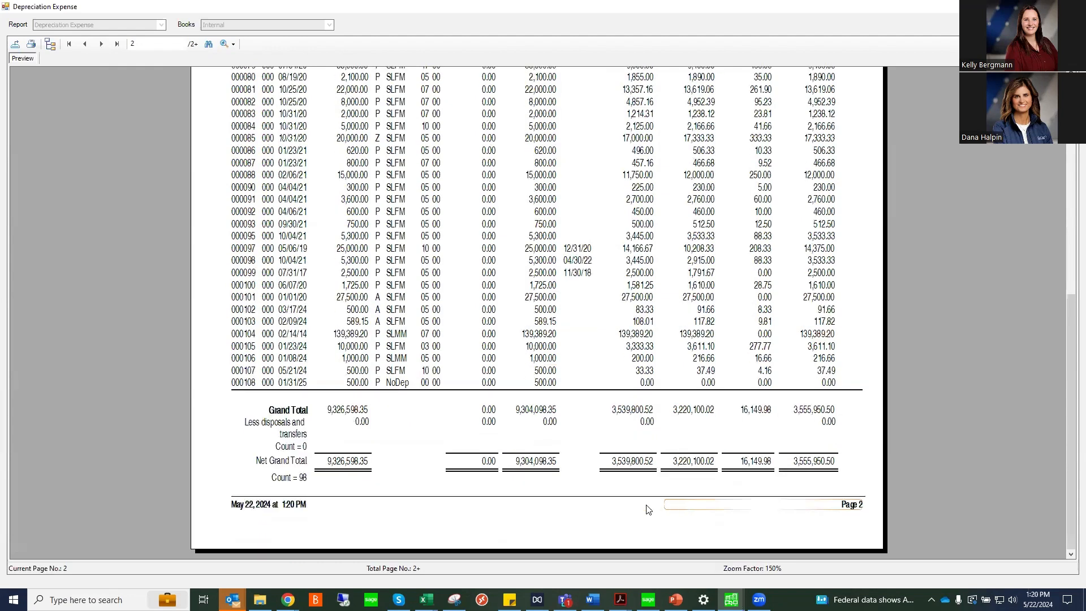
Examine the report assumptions, key codes, and group/sorting criteria on the last page of the Depreciation Expense report.
click(117, 46)
scroll(305, 450, down, 6)
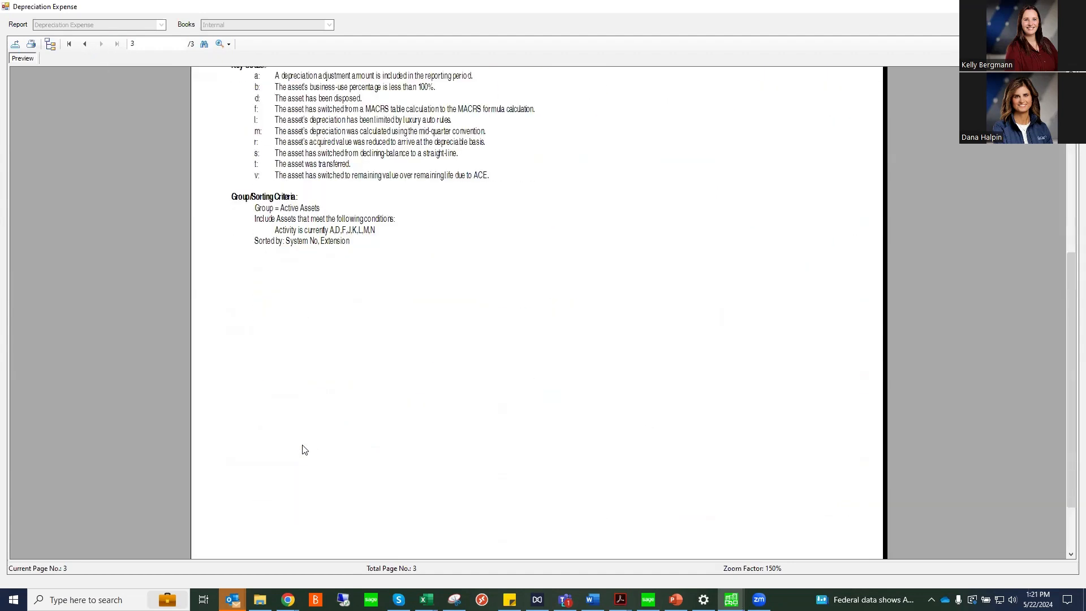
scroll(302, 447, up, 5)
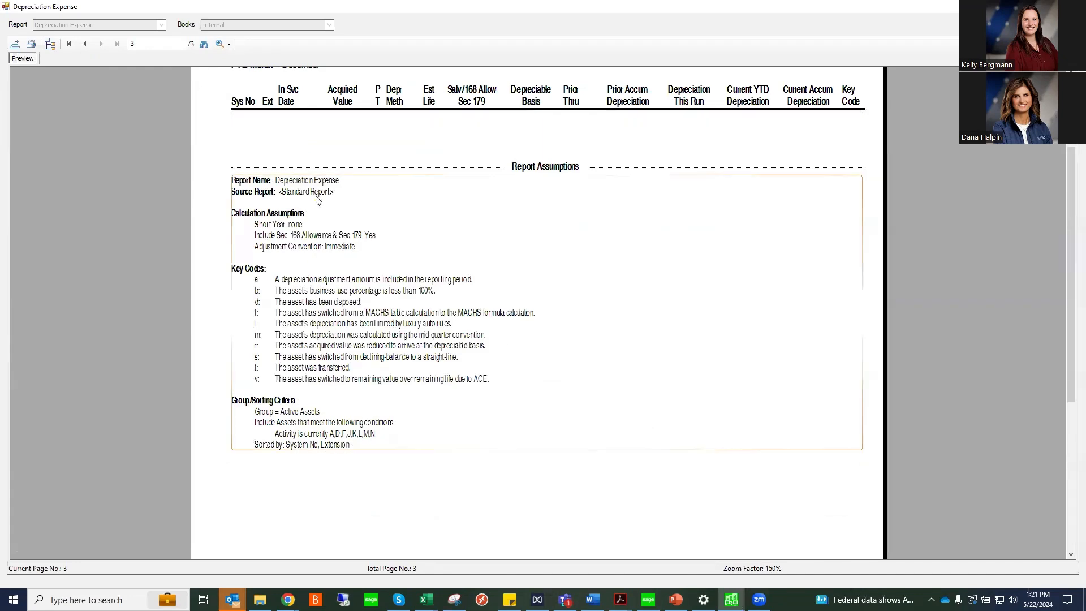
scroll(318, 200, up, 2)
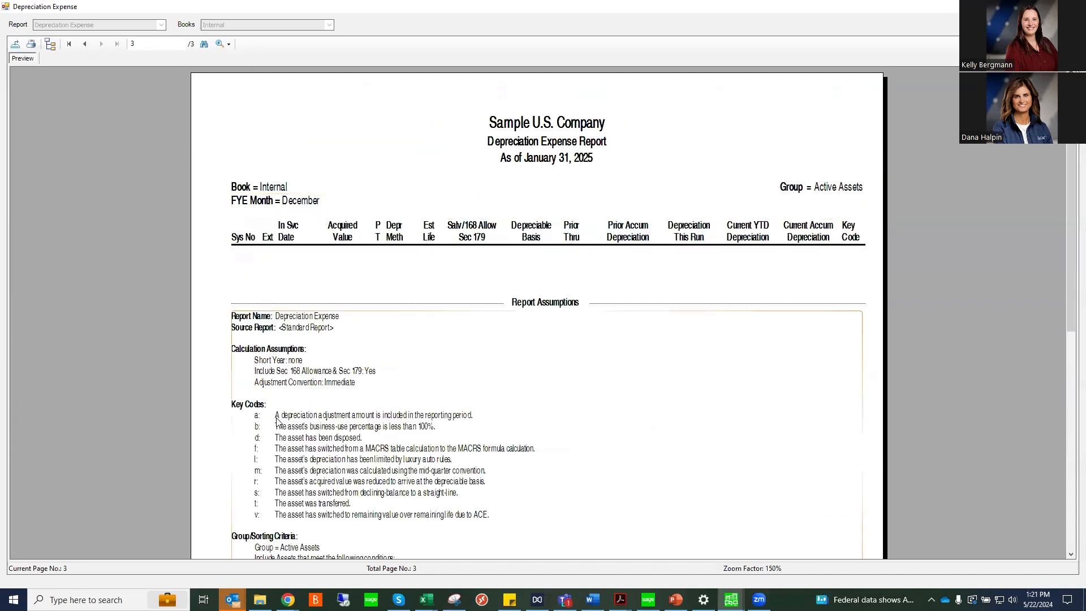
scroll(380, 450, down, 2)
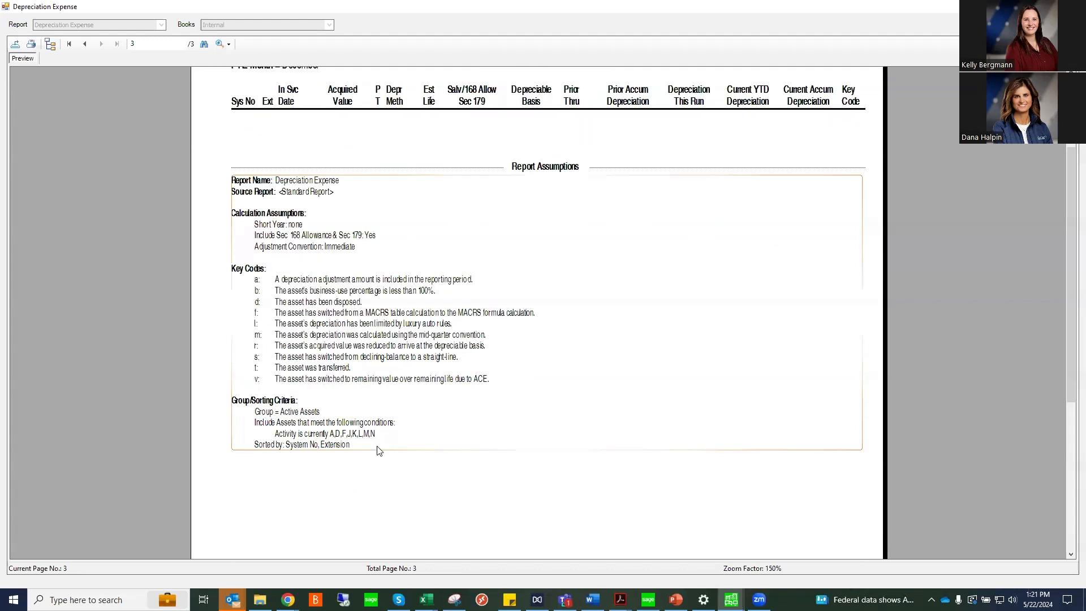
scroll(848, 152, up, 2)
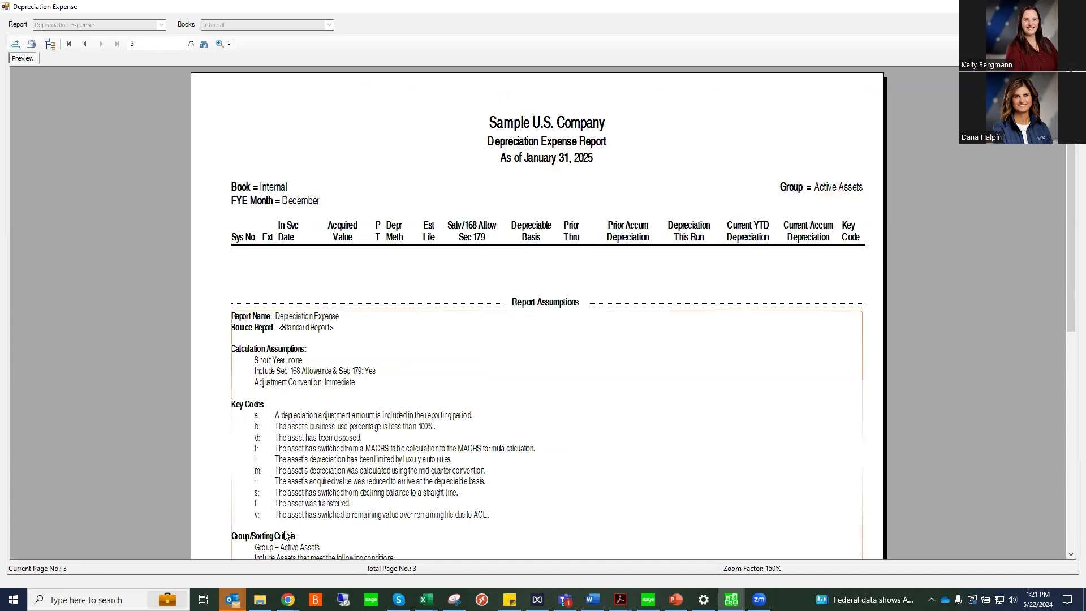
scroll(286, 540, down, 2)
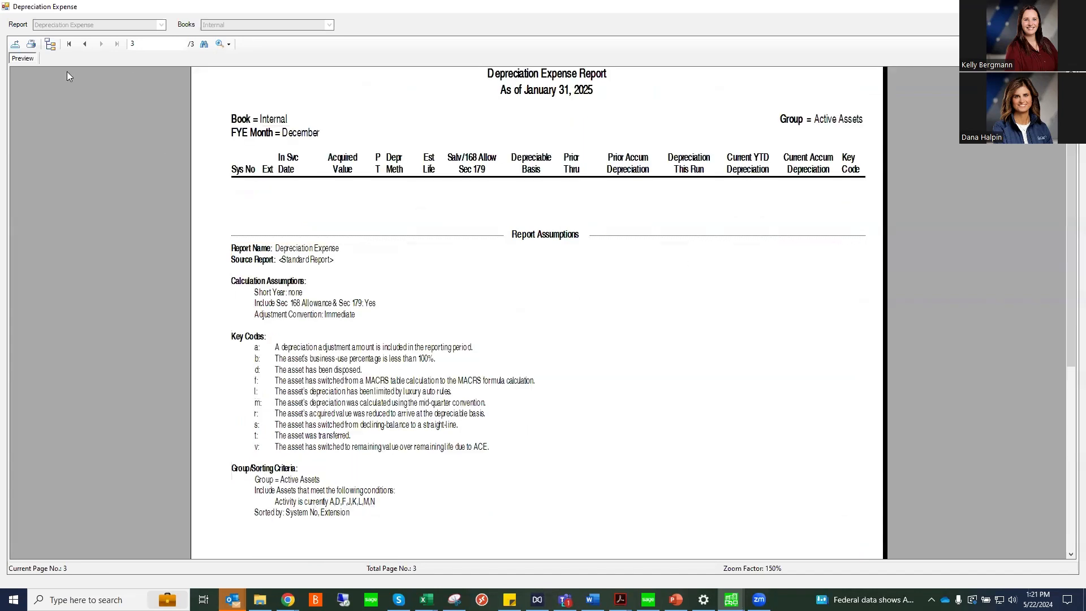
Return to the report's first page, then close the report and leave the Depreciate dialog without another run.
click(68, 45)
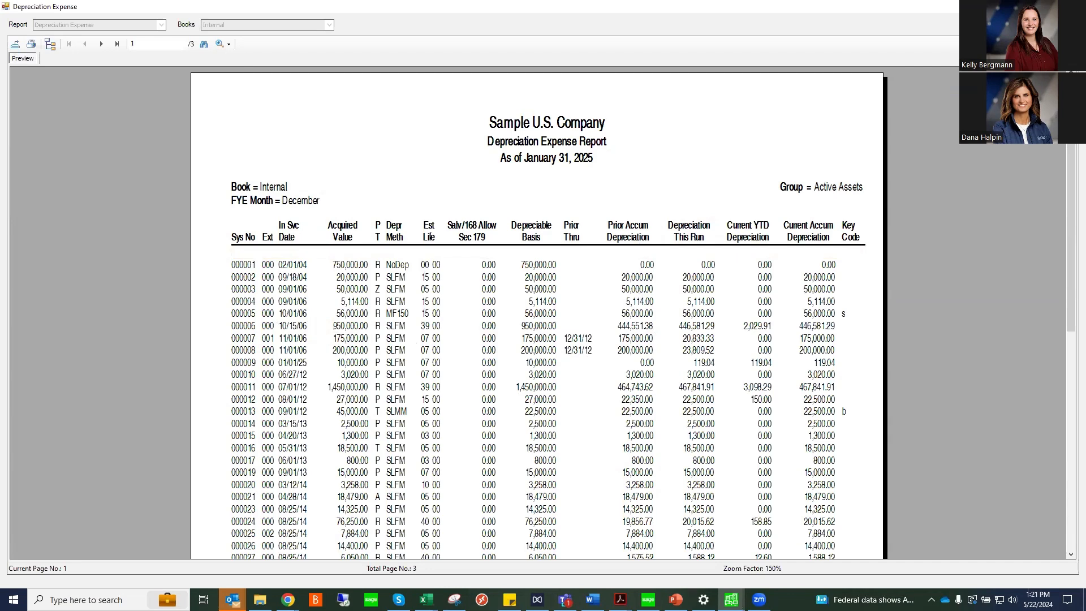
click(1073, 6)
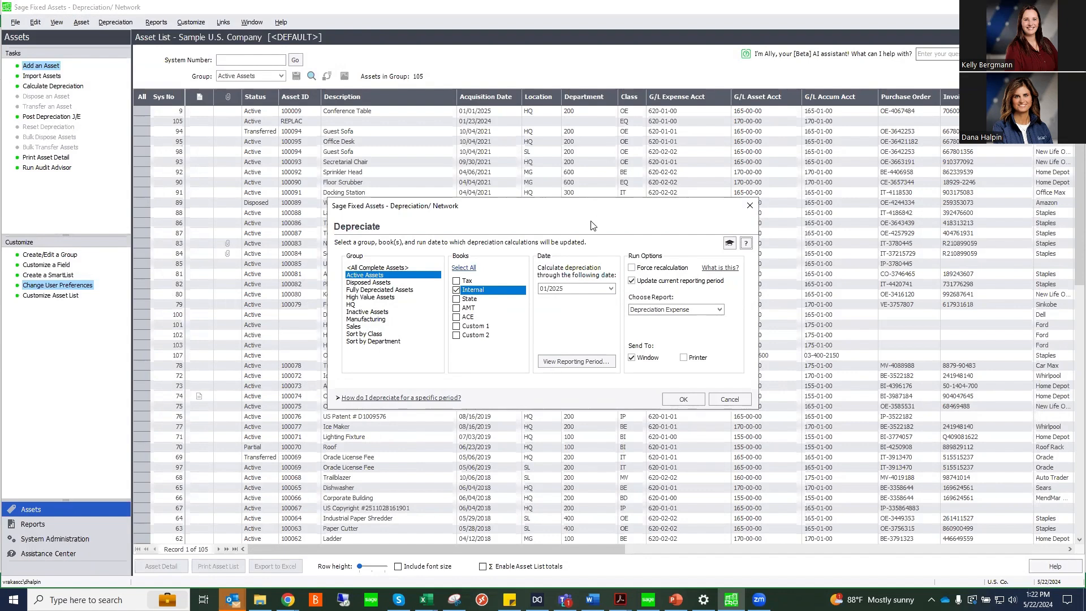
click(740, 401)
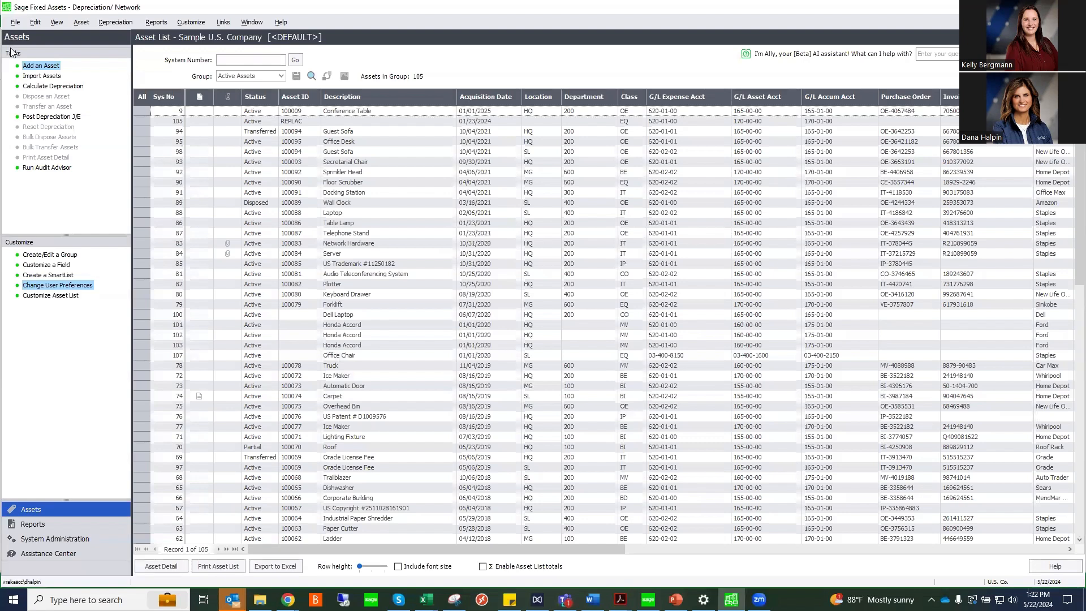
Start a custom import of asset data and choose glusa.xlsx from the User Files folder as the import file.
click(15, 23)
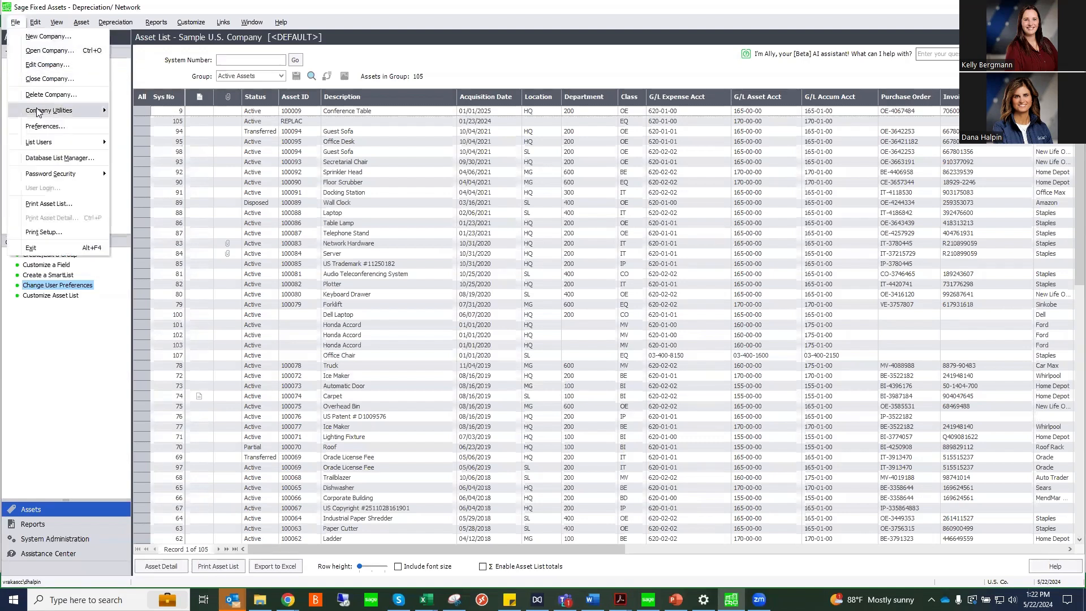
mouse_move(38, 112)
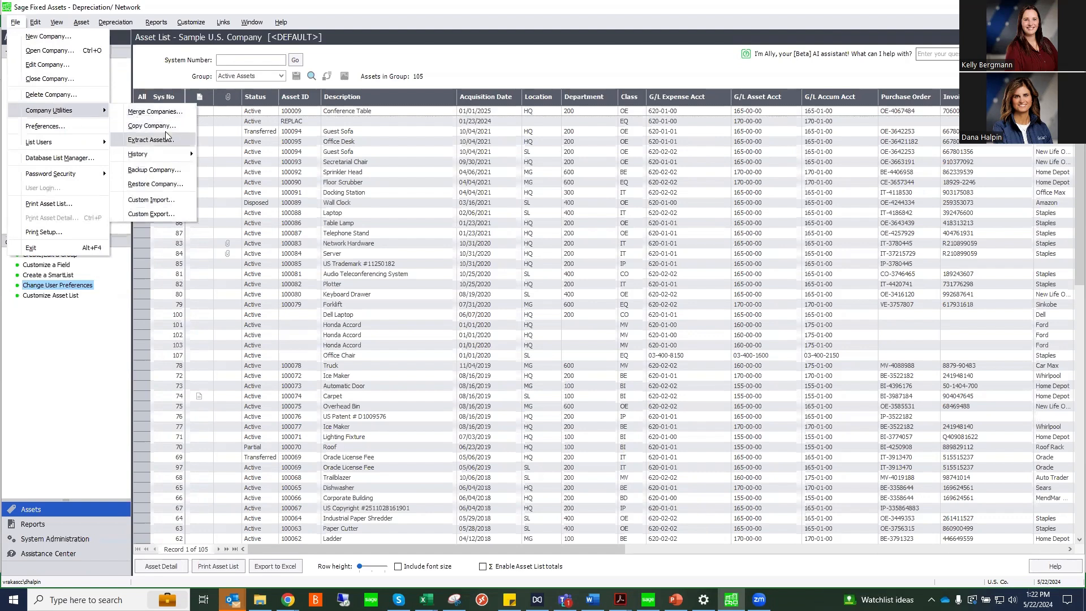
click(166, 207)
click(622, 345)
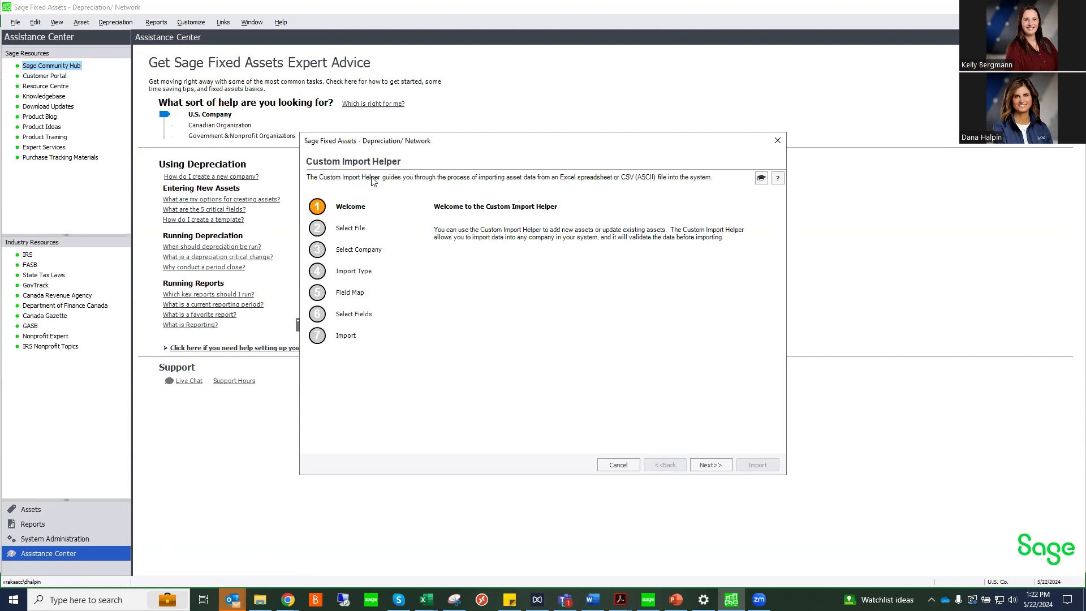
click(710, 465)
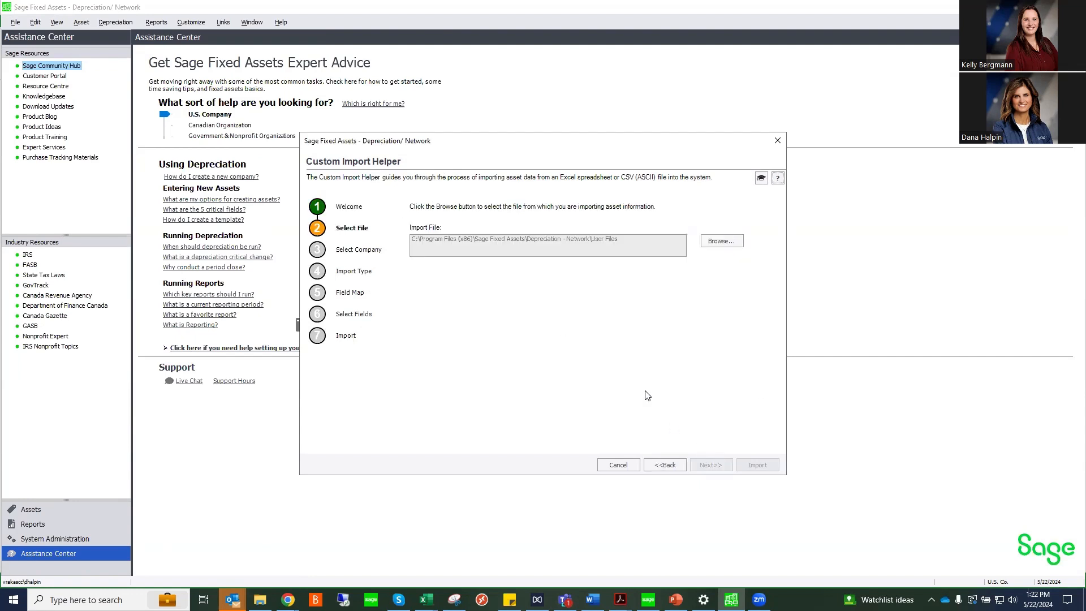
click(718, 243)
click(484, 239)
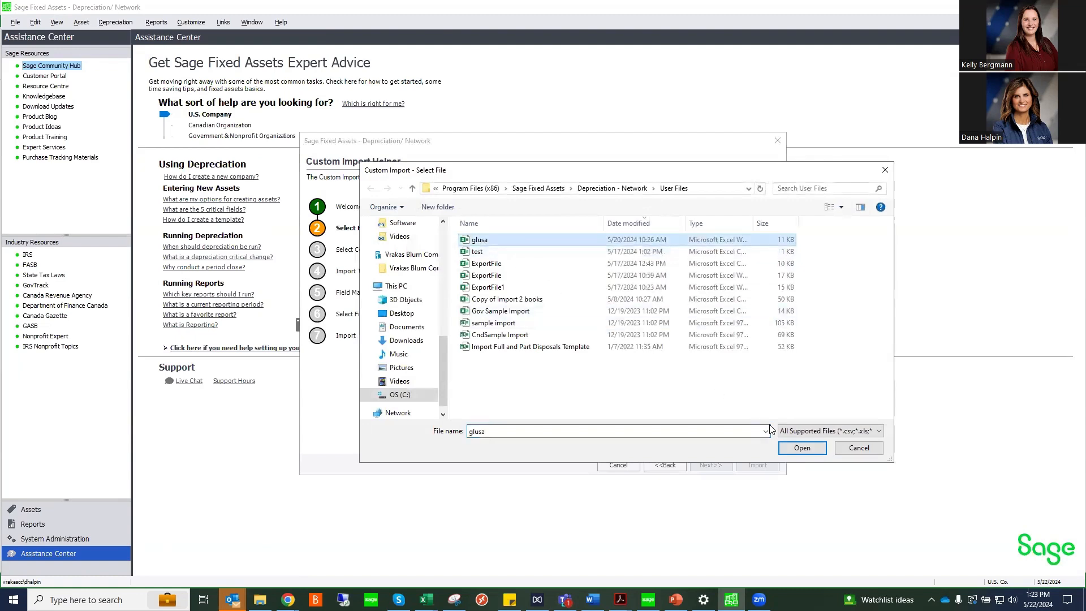
click(801, 447)
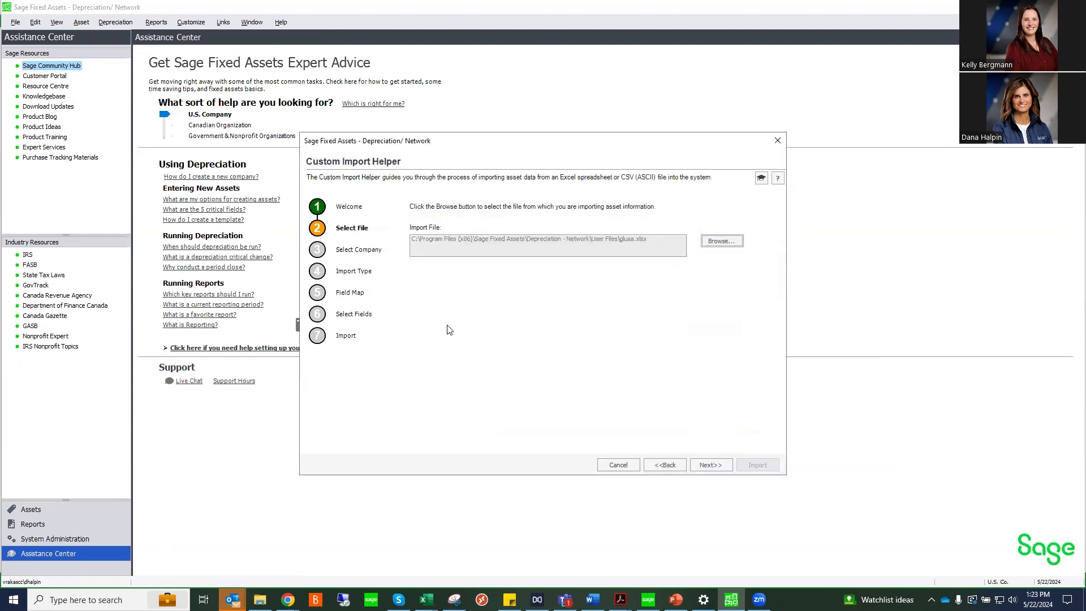
click(711, 465)
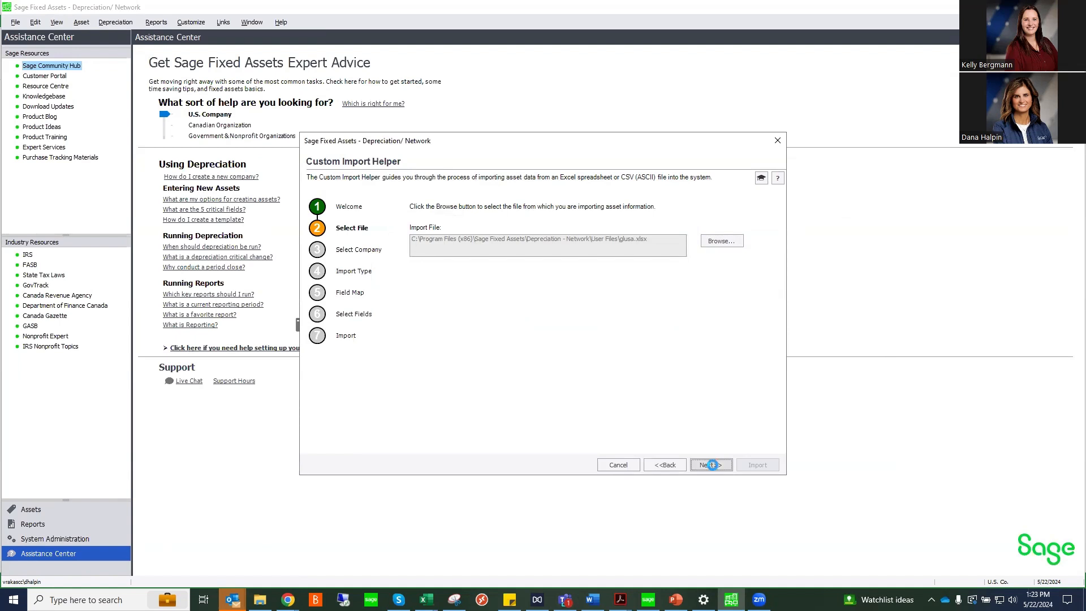
click(711, 464)
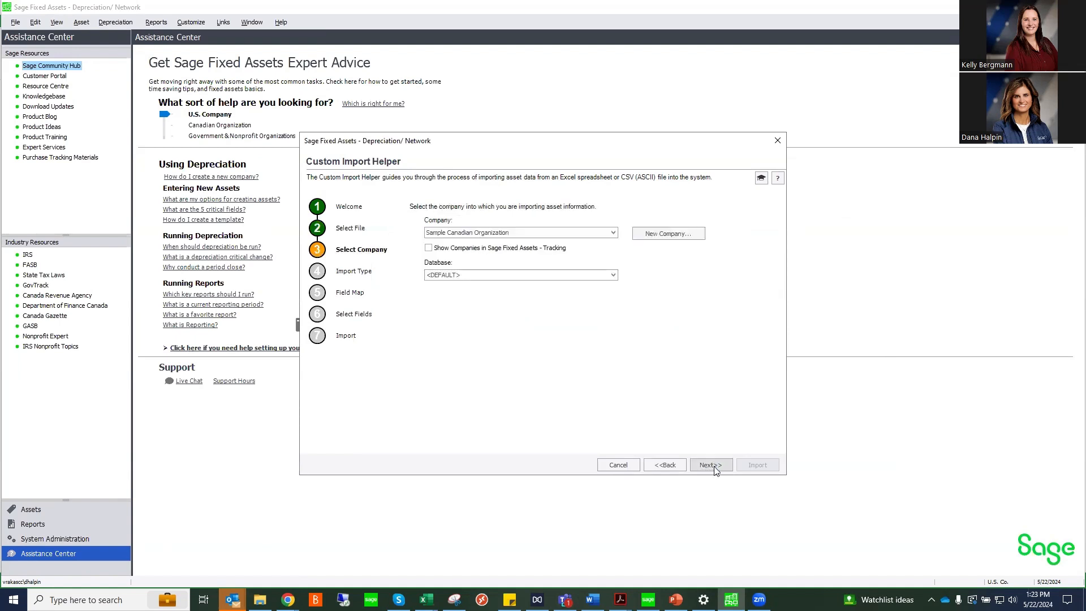
Set Sample U.S. Company as the import's target company and choose Update Asset as the import type.
click(613, 232)
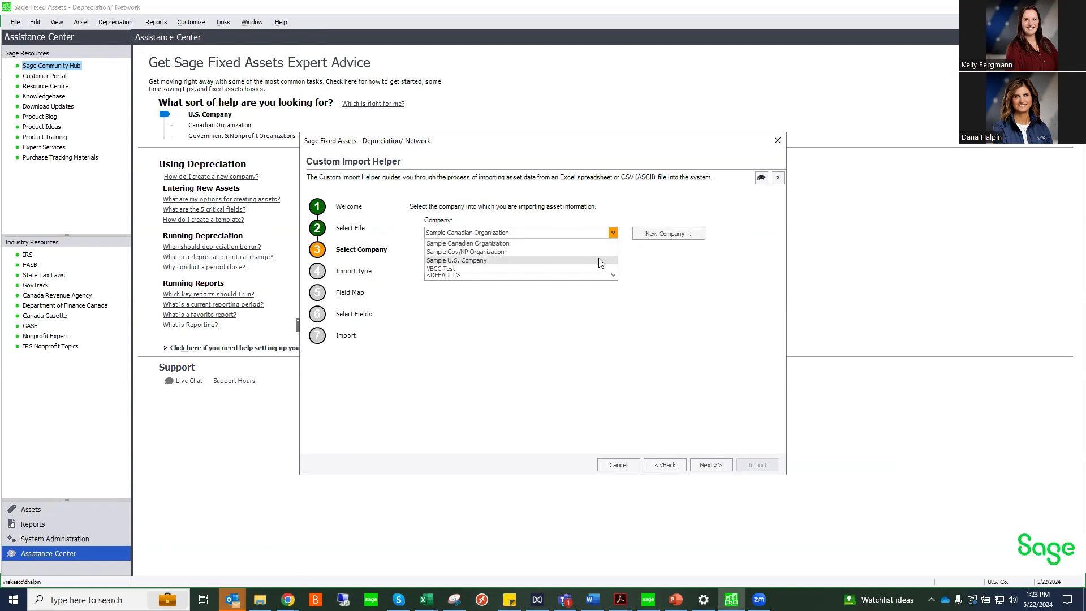
click(601, 263)
click(500, 347)
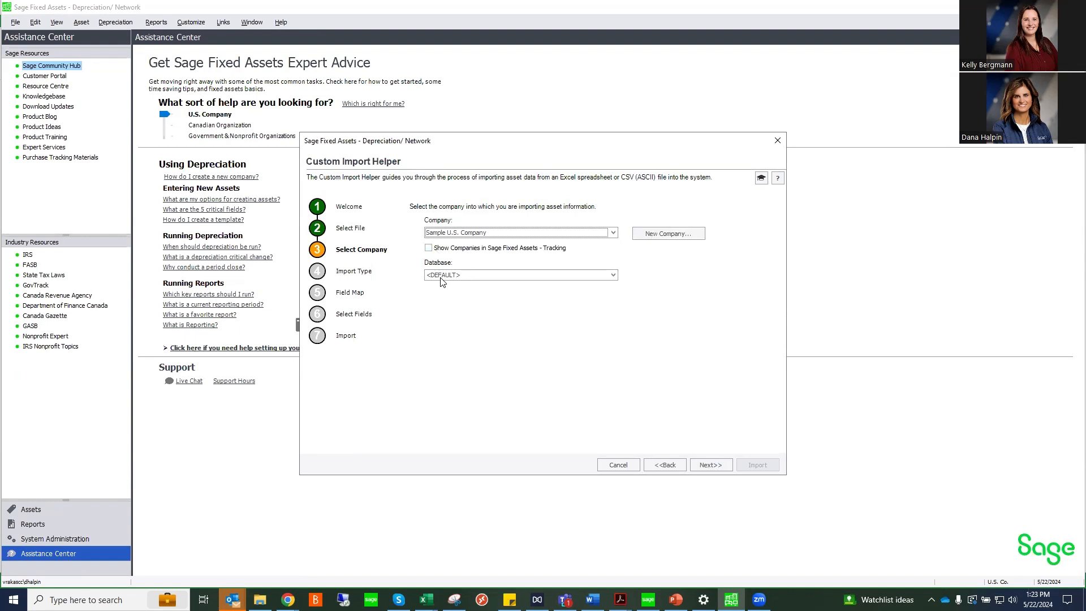
click(711, 465)
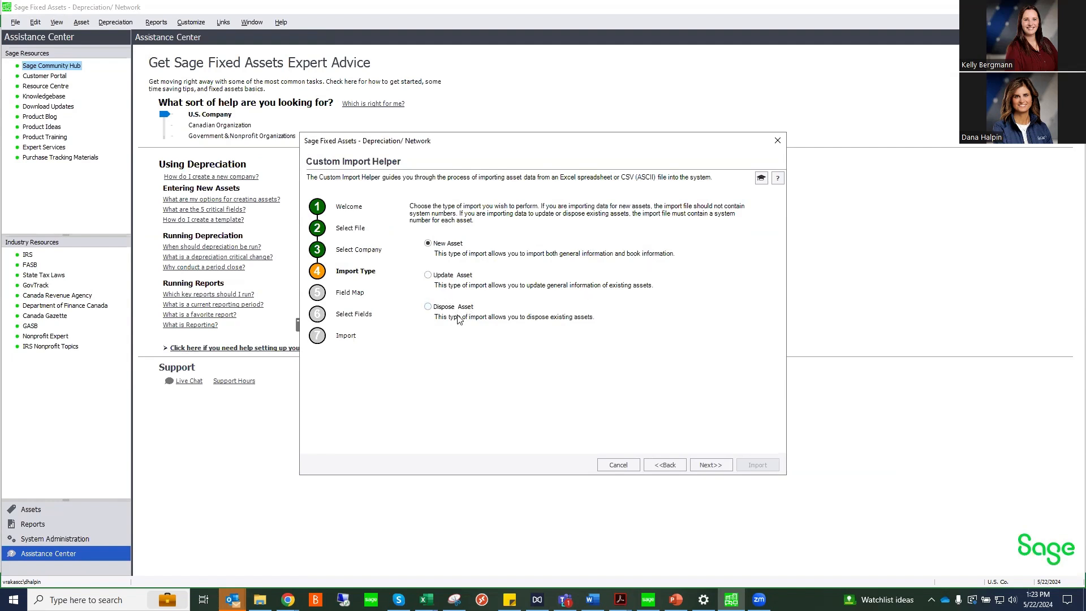
click(428, 276)
click(709, 465)
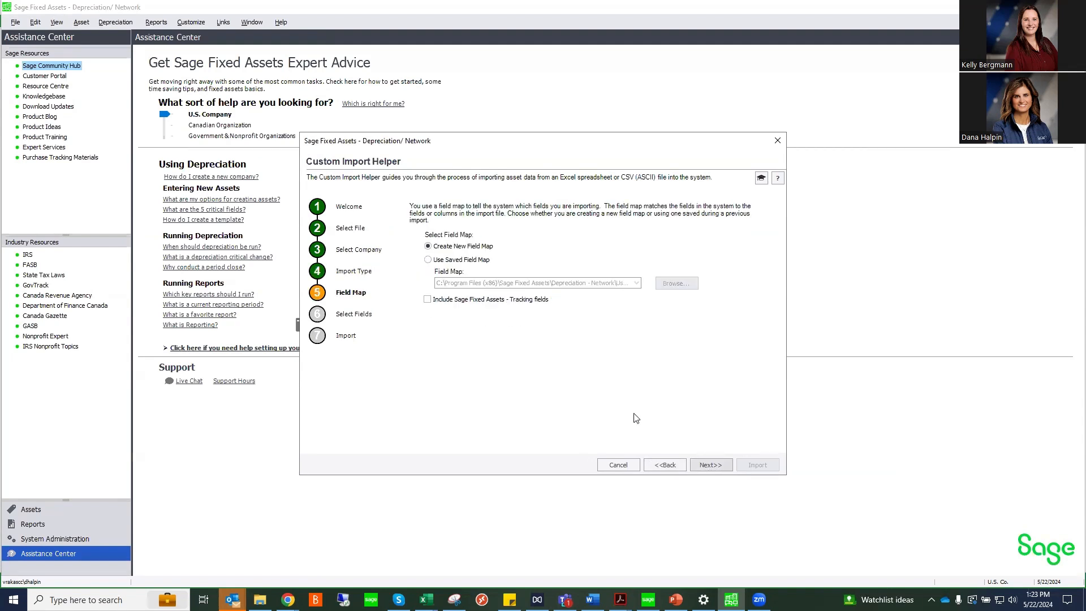
Use the saved field map GLexpAccts.imp for the import and proceed to the field selection.
click(442, 260)
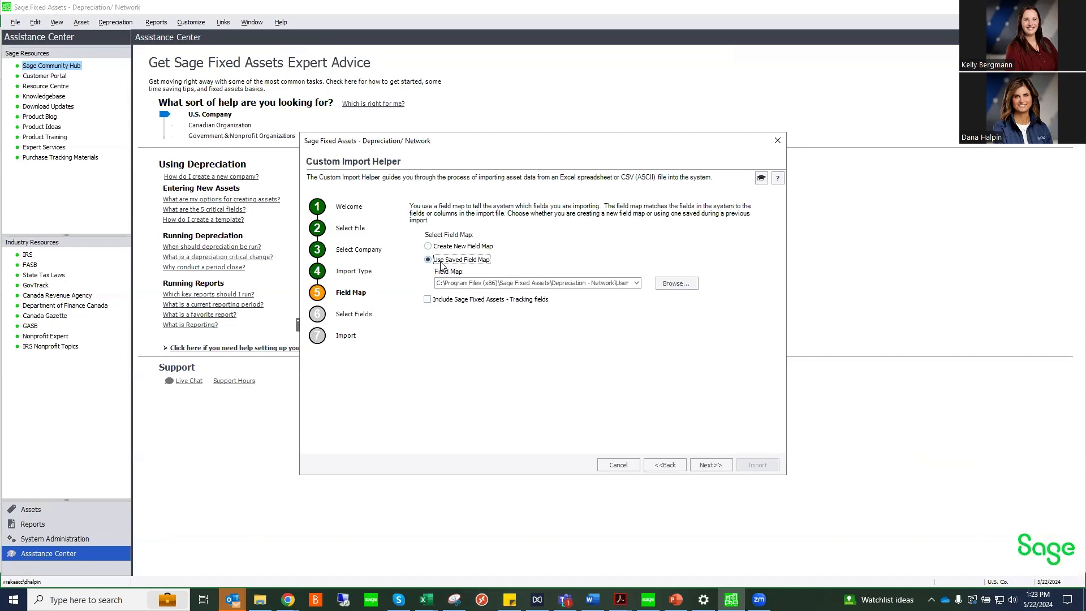
click(676, 283)
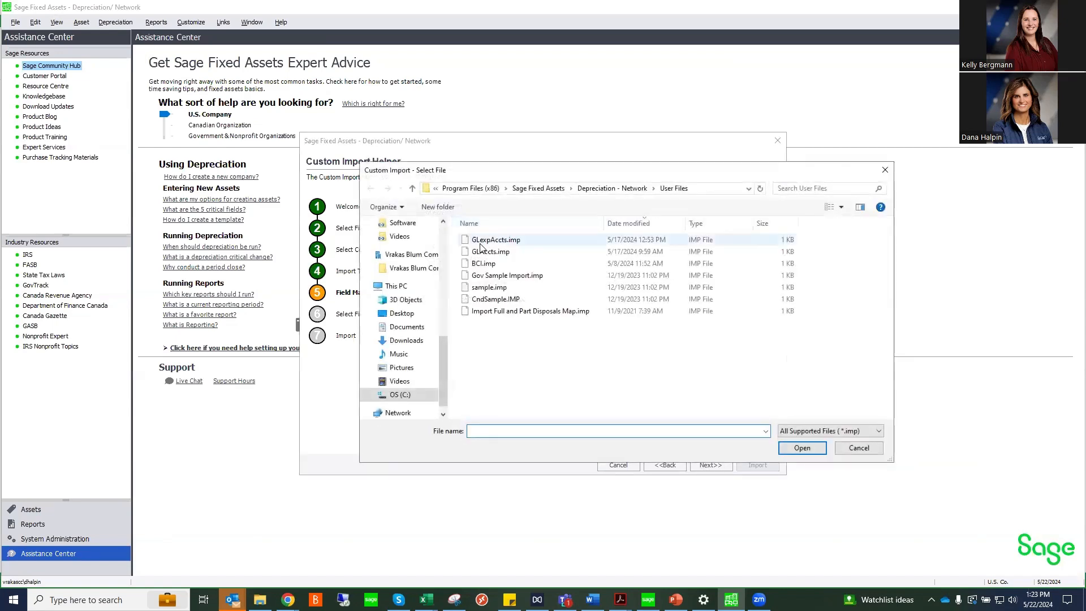
click(482, 241)
click(817, 450)
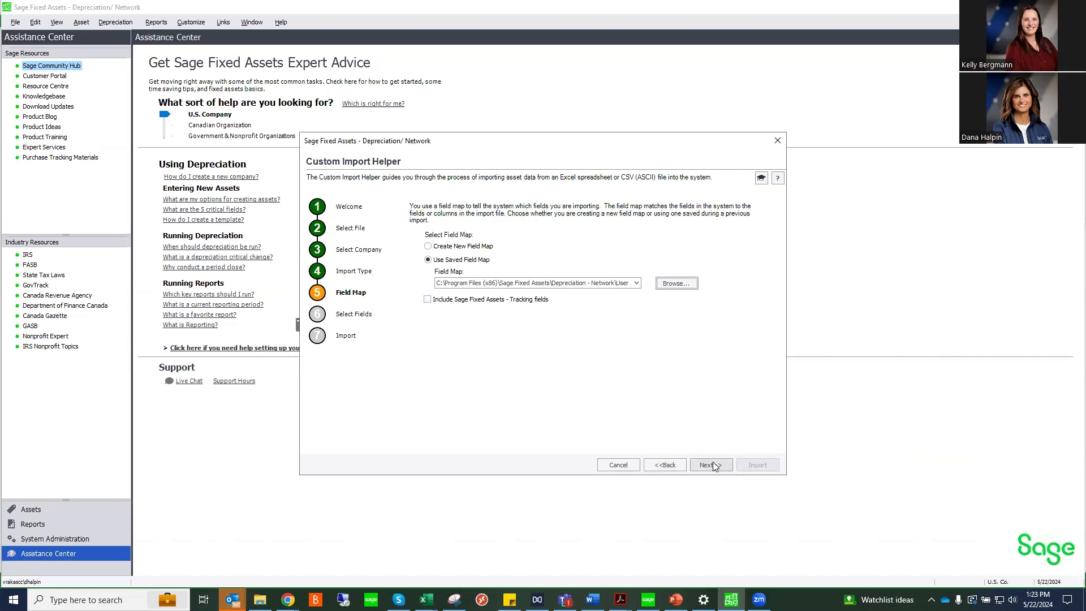
click(714, 465)
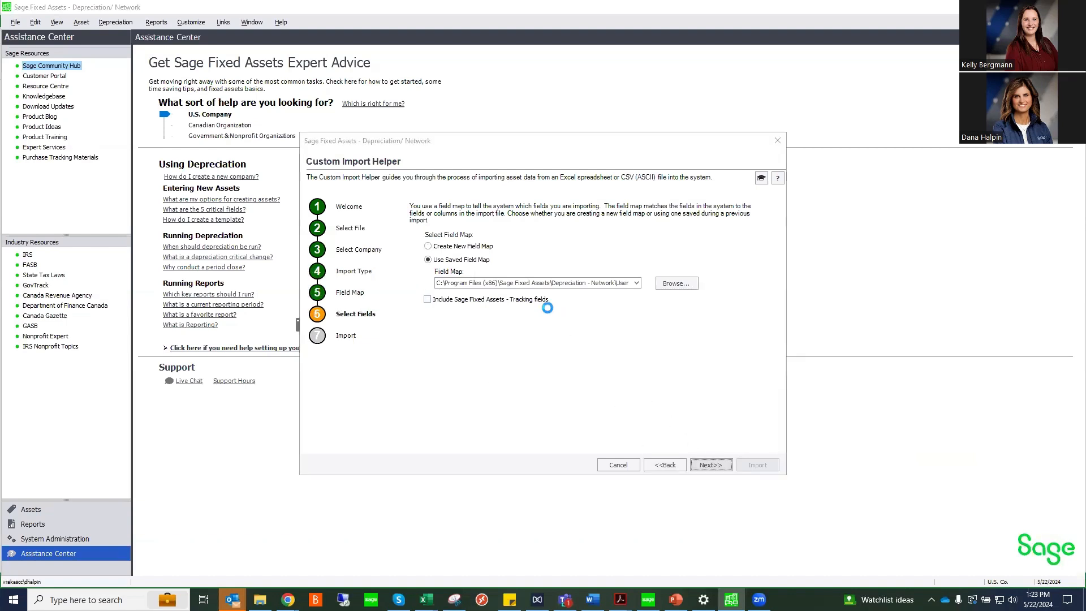
click(506, 345)
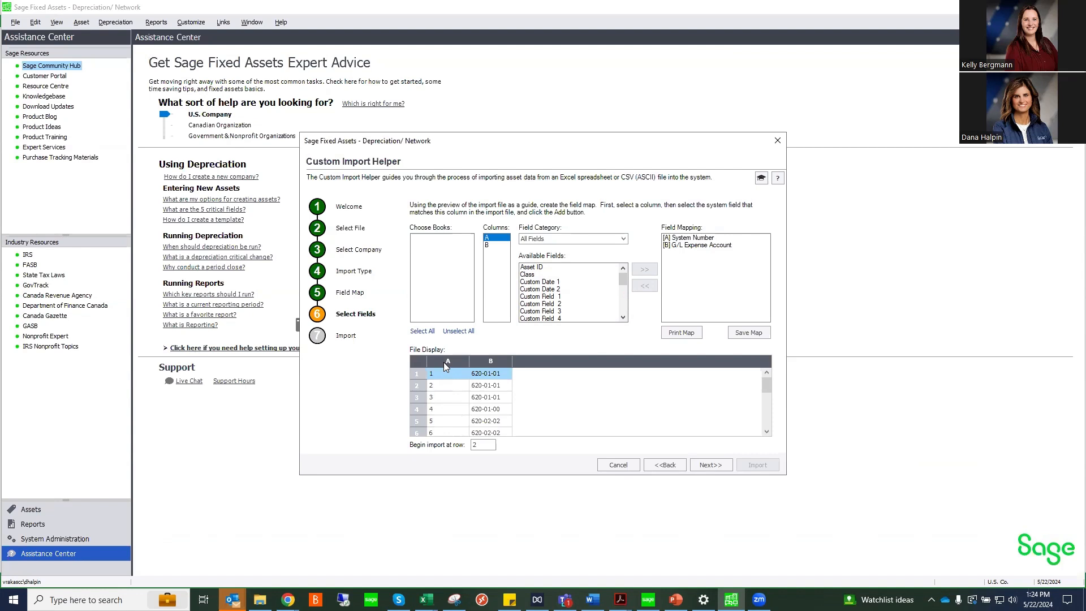
Review the System Number and G/L Expense Account mappings and the available custom fields without changing the field map.
click(692, 238)
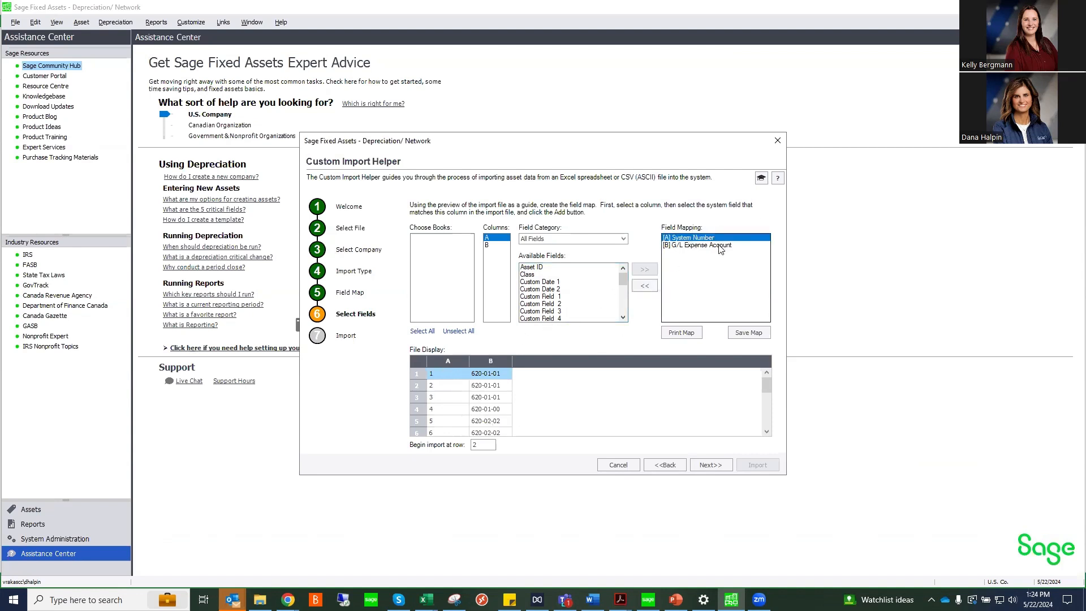
click(721, 245)
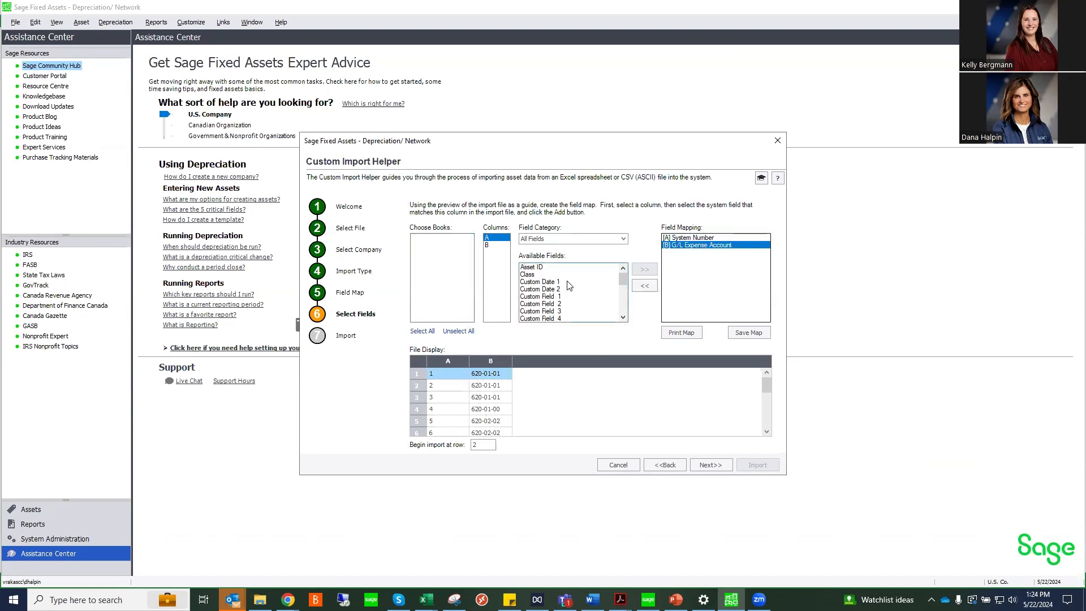
mouse_move(623, 286)
mouse_down()
mouse_move(623, 316)
mouse_move(621, 281)
mouse_move(624, 290)
mouse_up()
click(550, 304)
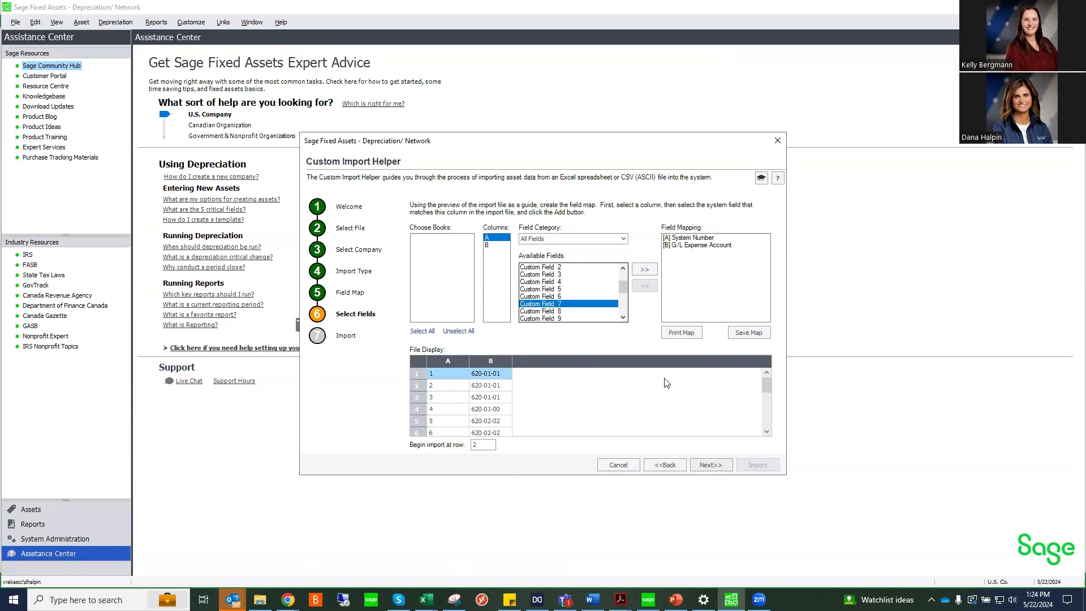
Continue to the import summary and try to validate the data, dismissing the message and retrying the validation.
click(704, 465)
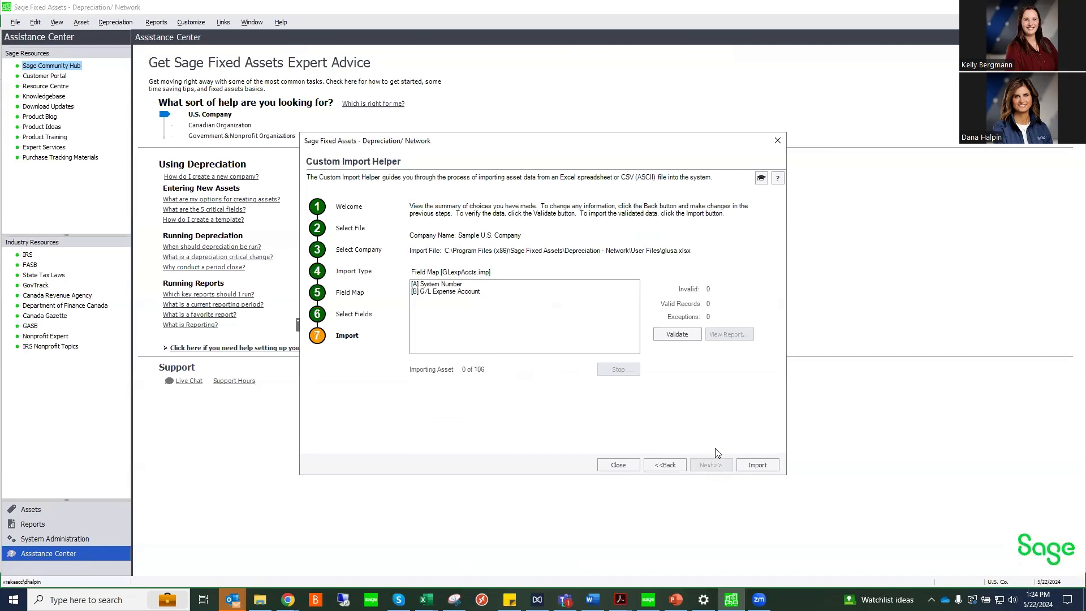
click(677, 333)
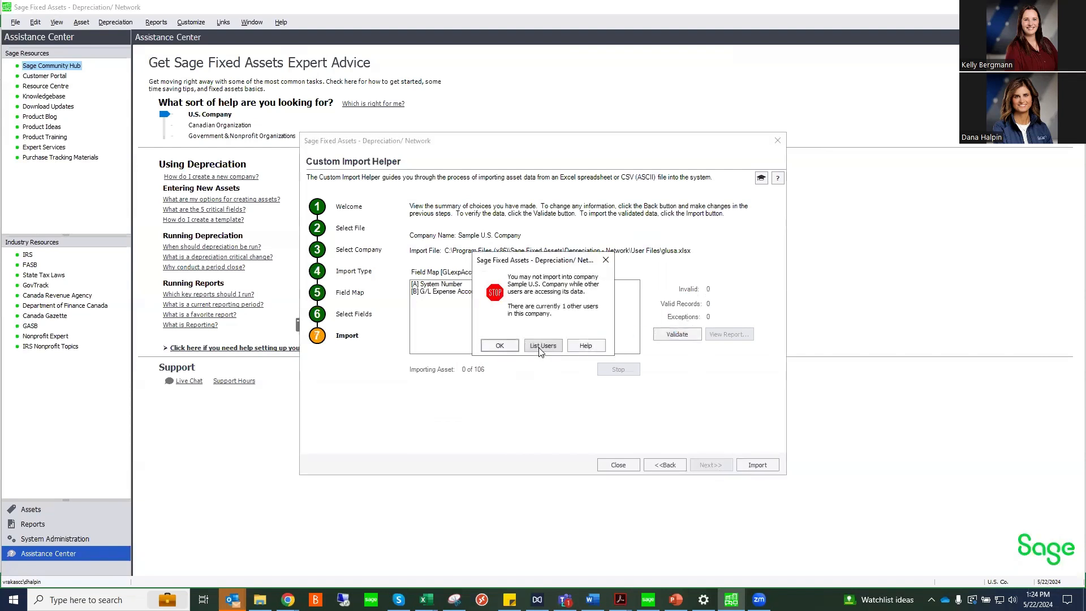
click(502, 347)
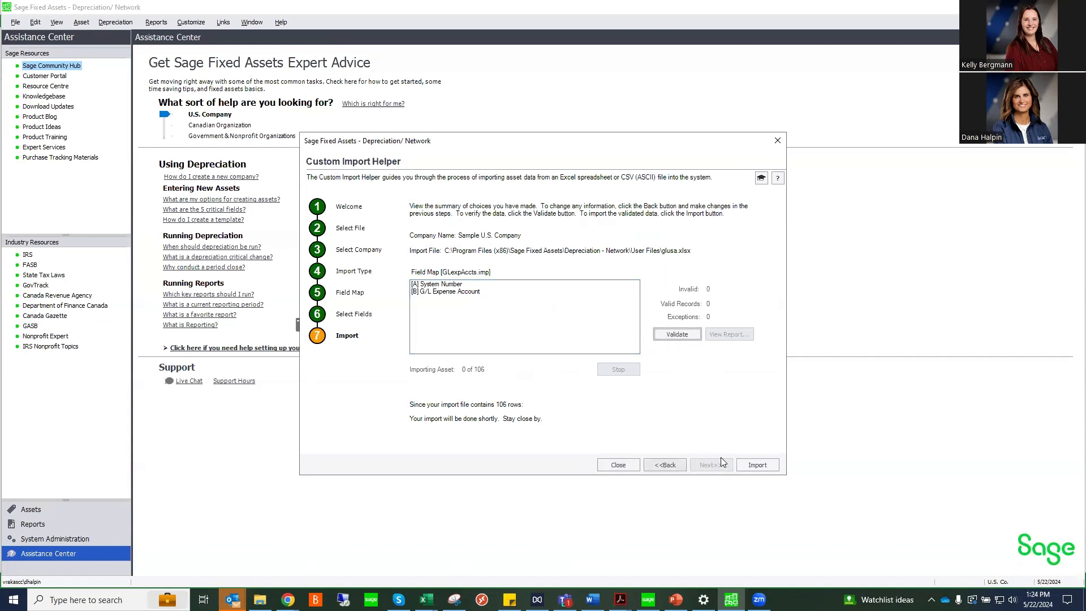
click(690, 335)
Close the Custom Import Helper and the fixed assets program, and show the Windows desktop.
click(777, 142)
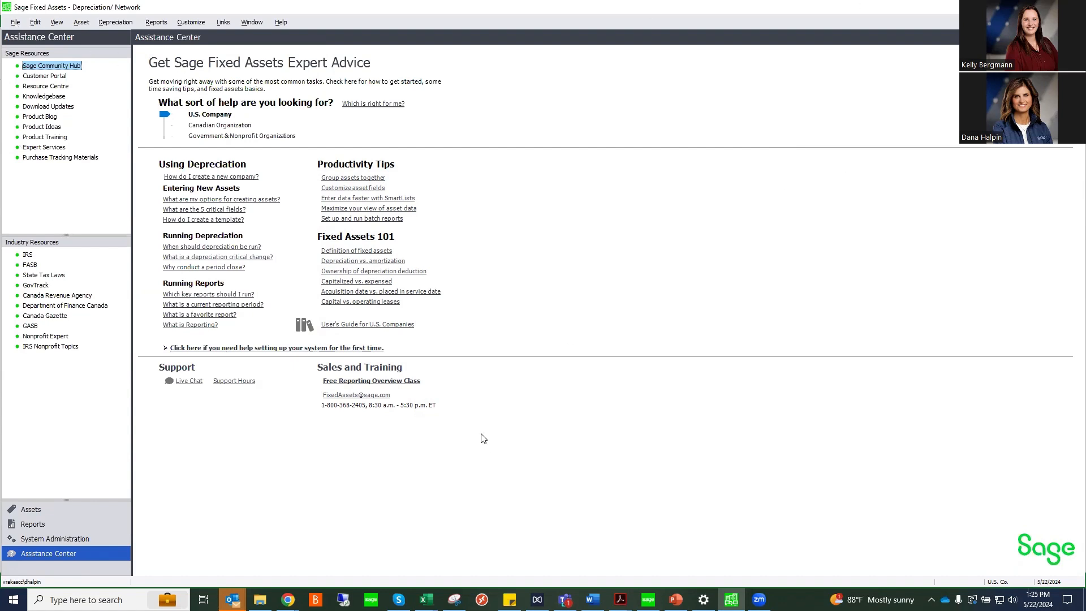
key(alt+F4)
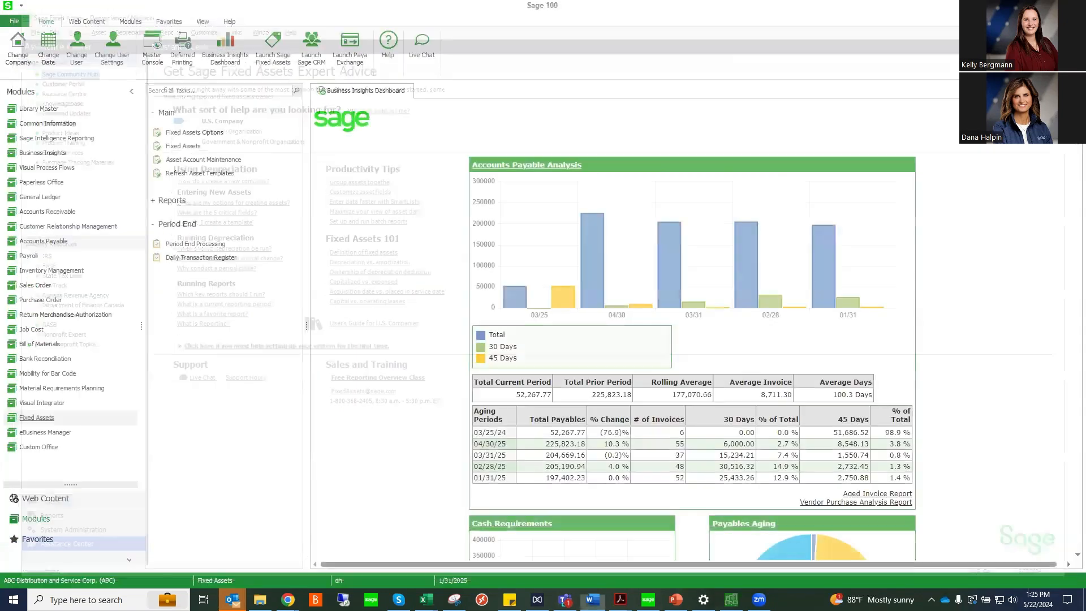
key(super+d)
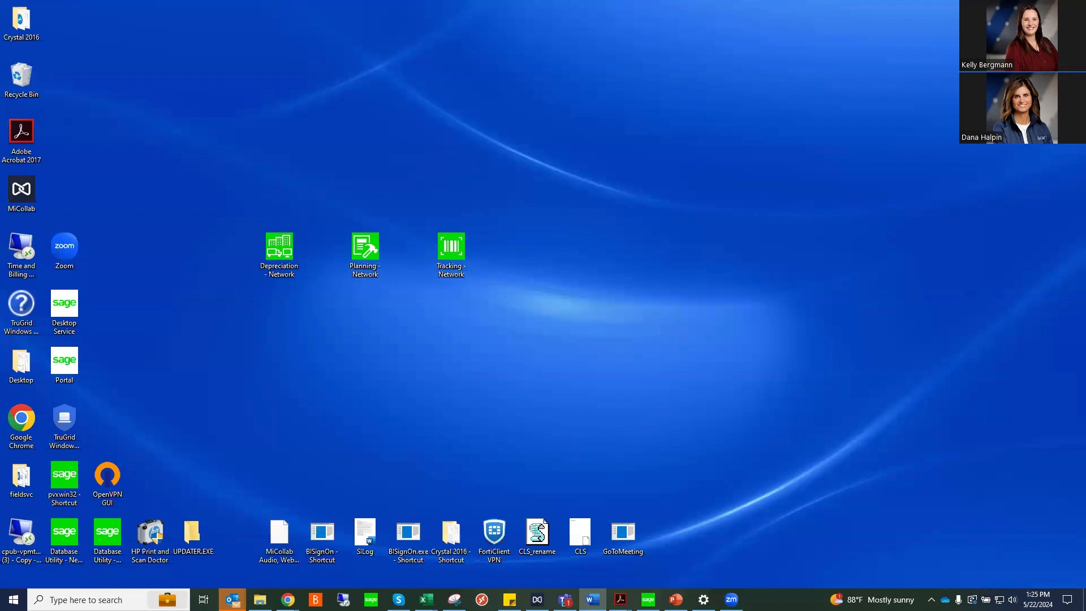
Start the Planning - Network program and open Sample Project #1 from the default database.
double_click(374, 263)
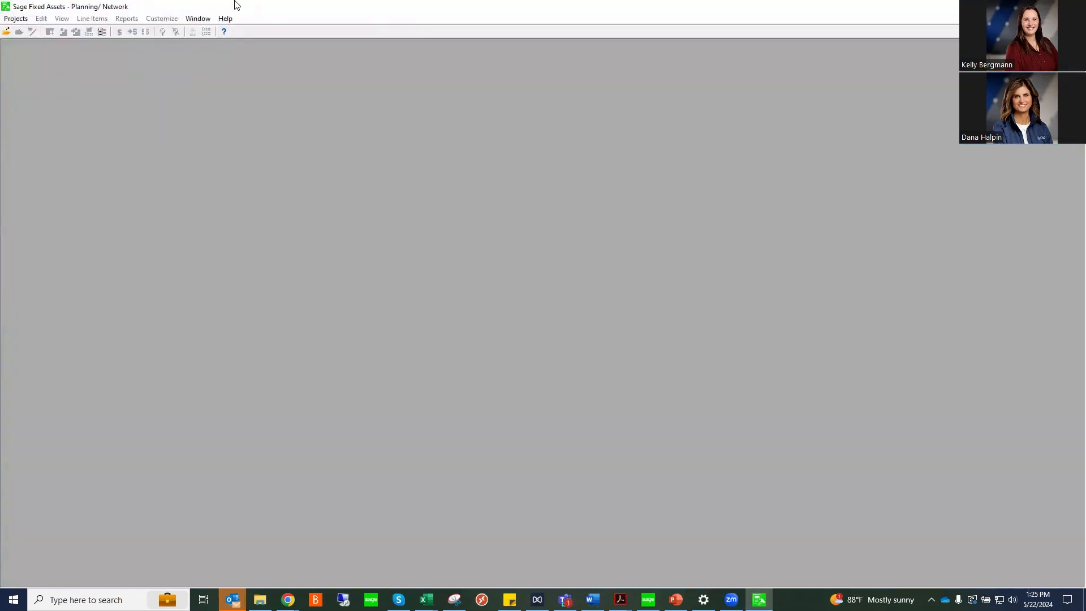
click(20, 18)
click(24, 44)
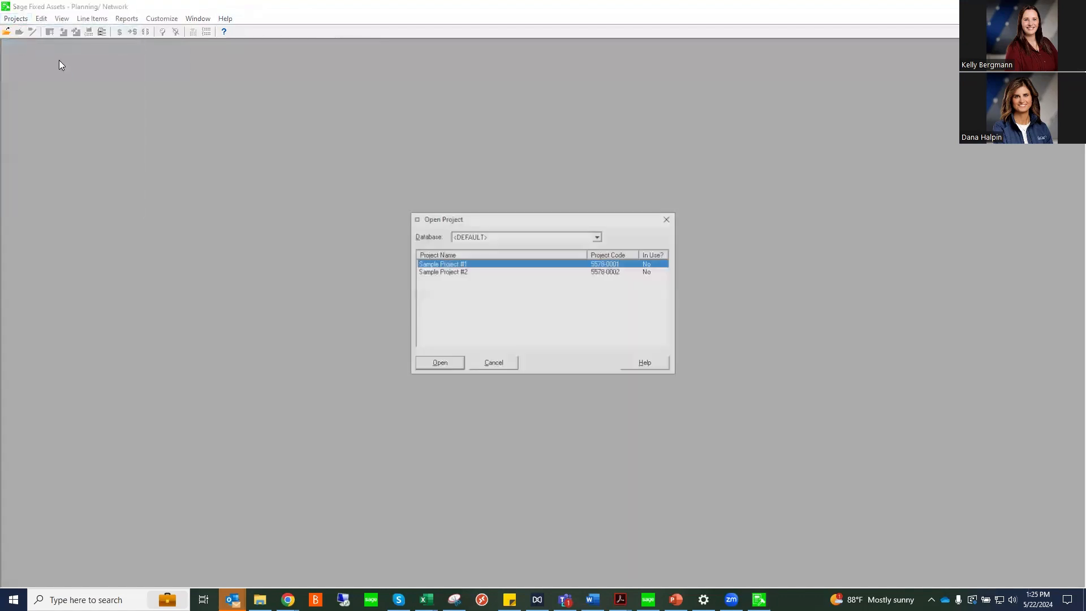
click(433, 367)
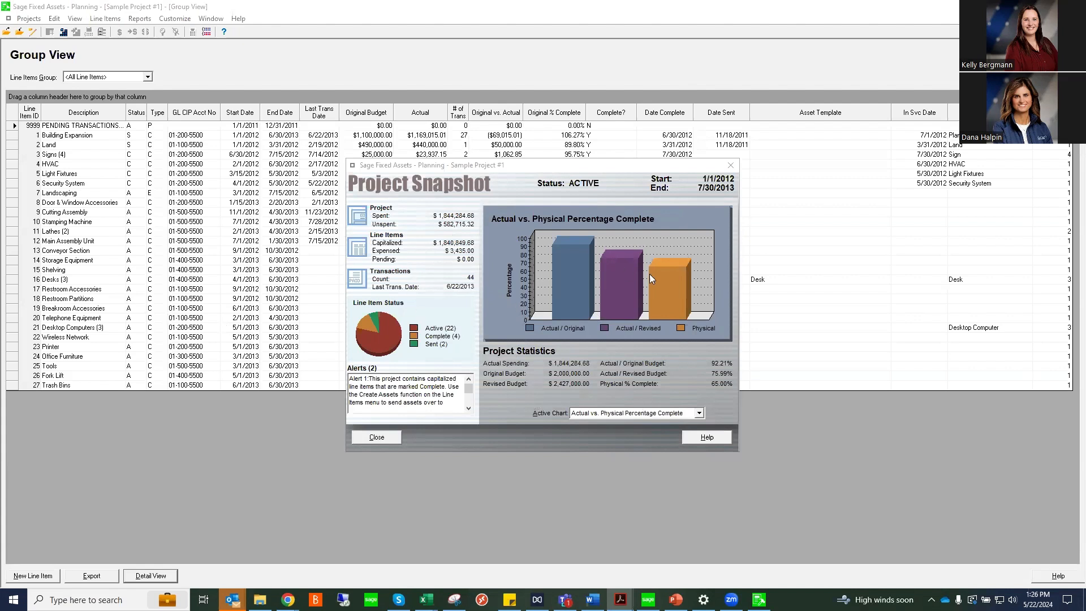
View the Project Spending Timeline and Actual vs. Physical Percentage Complete charts in the Project Snapshot, and close the snapshot.
click(659, 413)
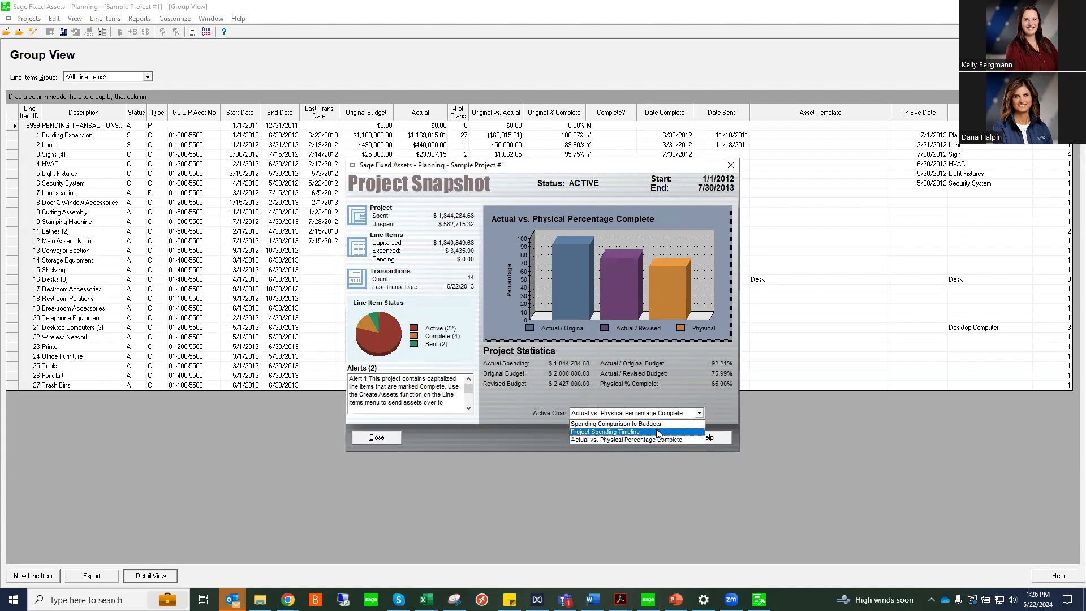
click(657, 431)
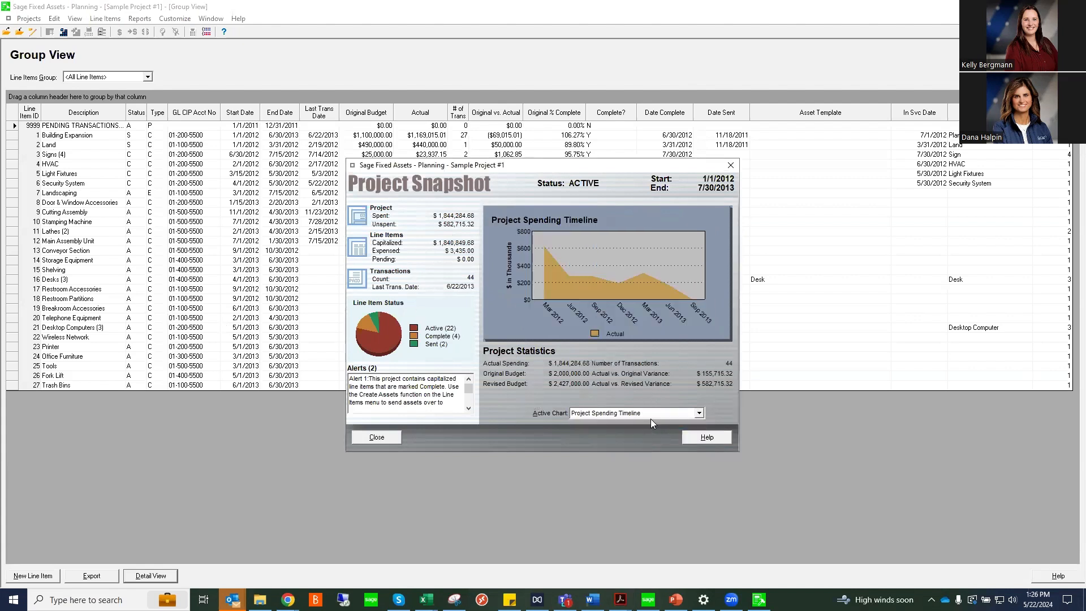
click(650, 416)
click(652, 439)
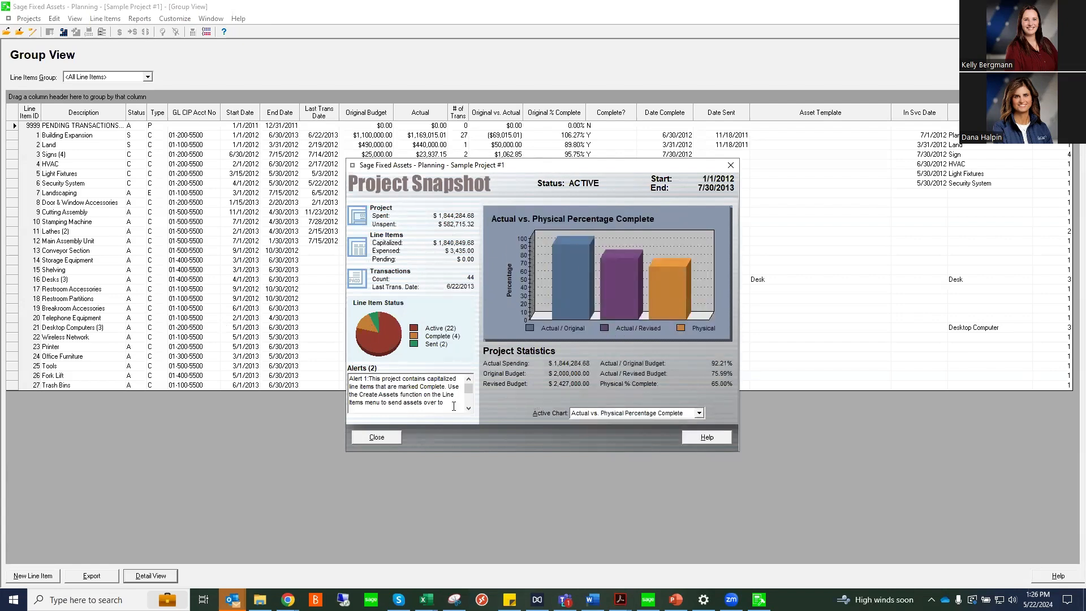
click(387, 438)
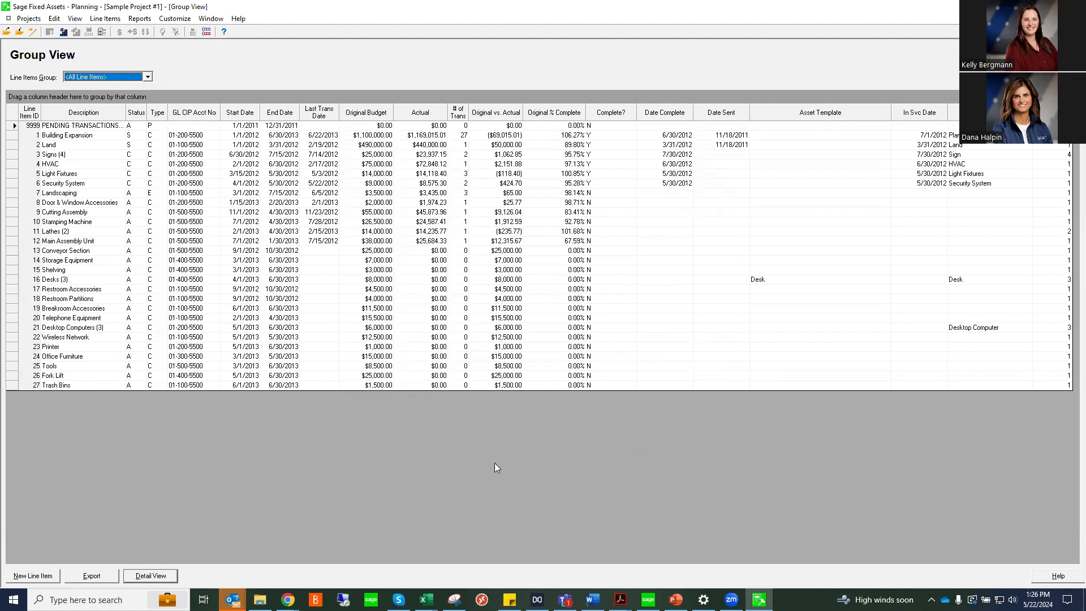
Review the Building Expansion line item's details, transactions and asset information, and return to the Group View.
click(71, 138)
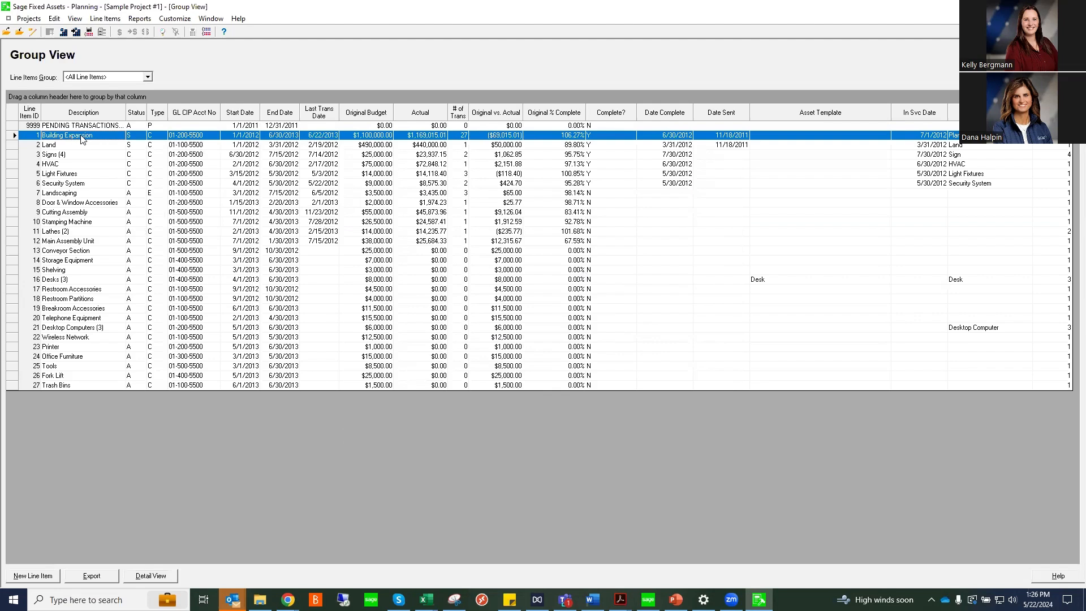
key(ctrl+F4)
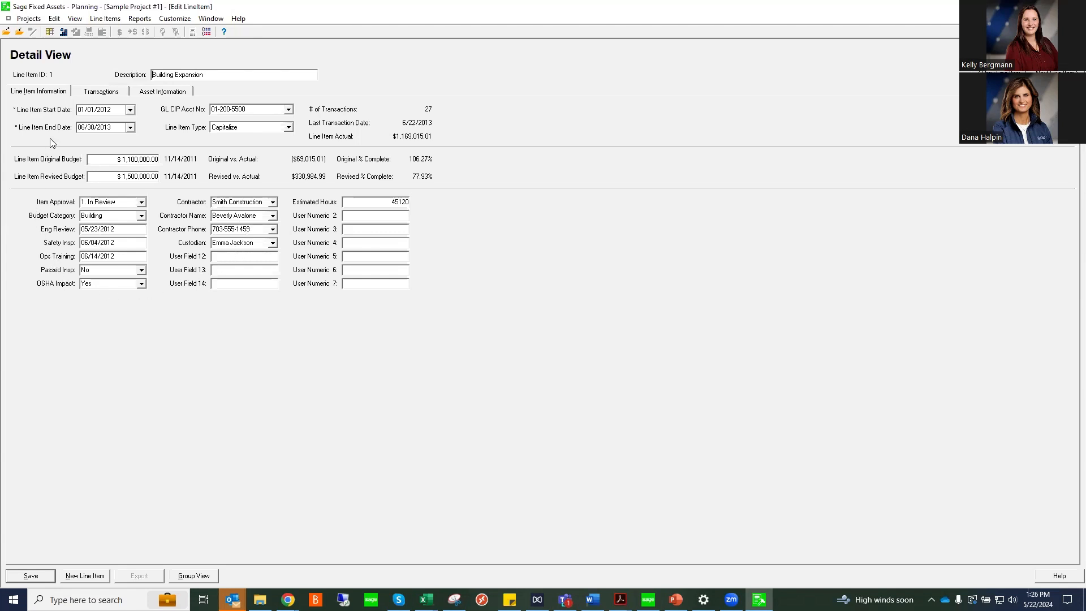
drag(250, 108, 215, 108)
click(91, 92)
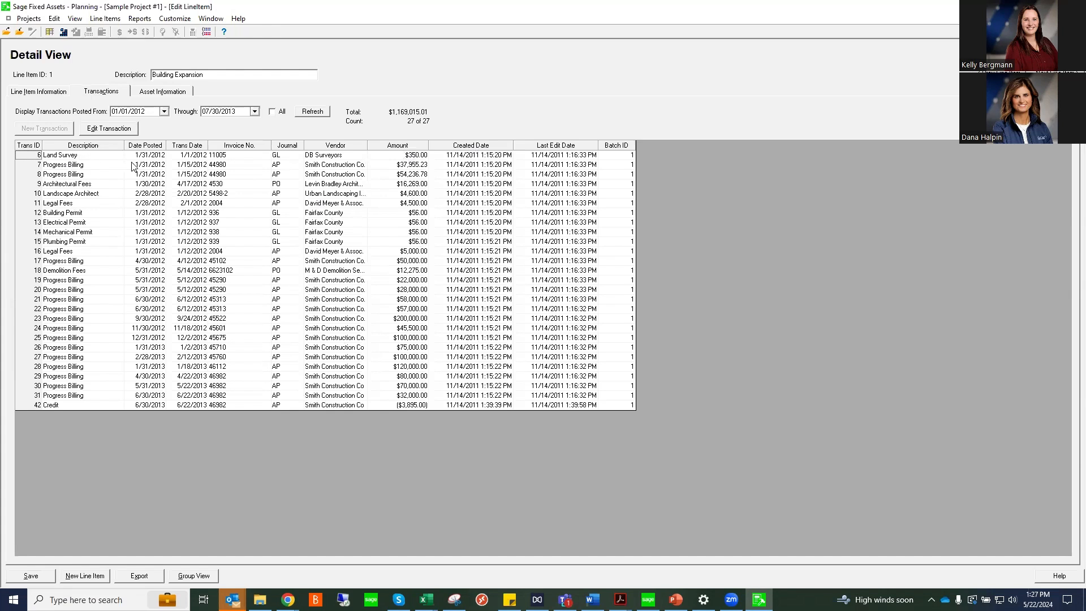
click(179, 94)
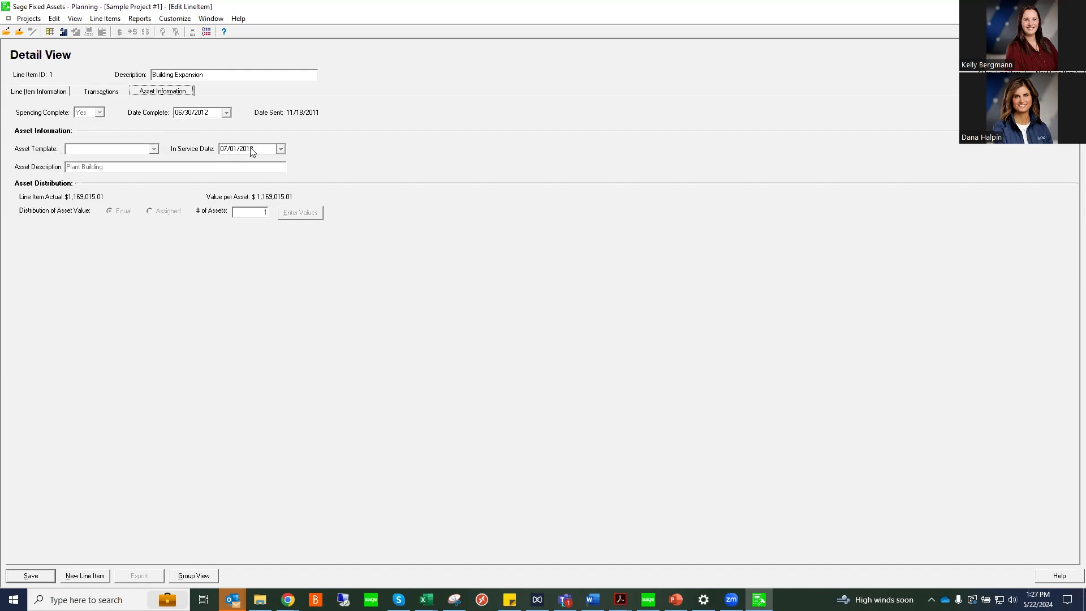
click(153, 151)
click(207, 576)
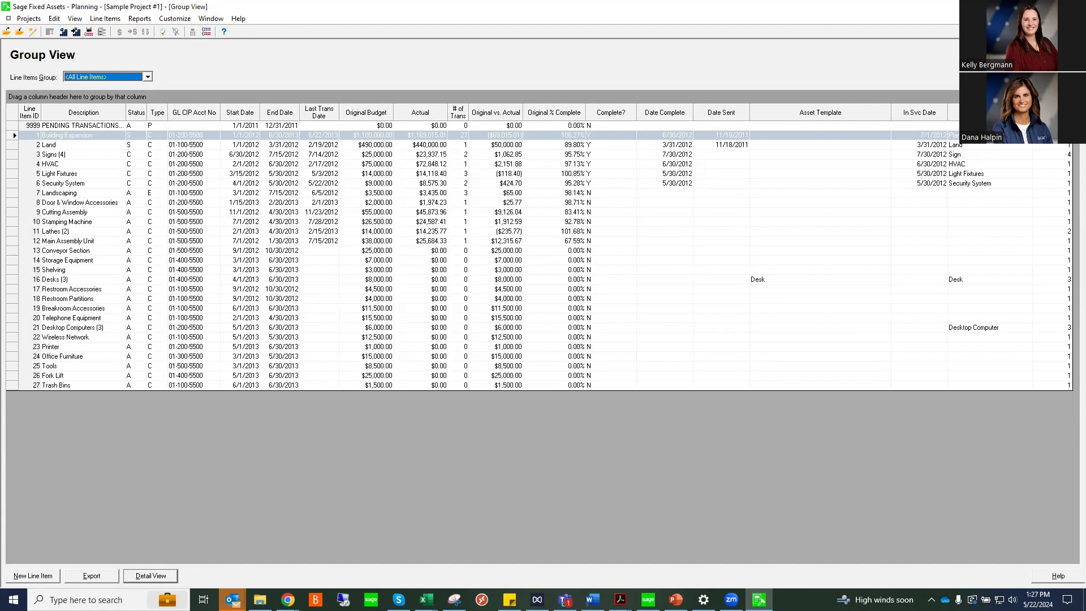
Close Planning and start the Tracking - Network program, dismissing its Asset Review and Asset Maintenance windows.
click(1072, 6)
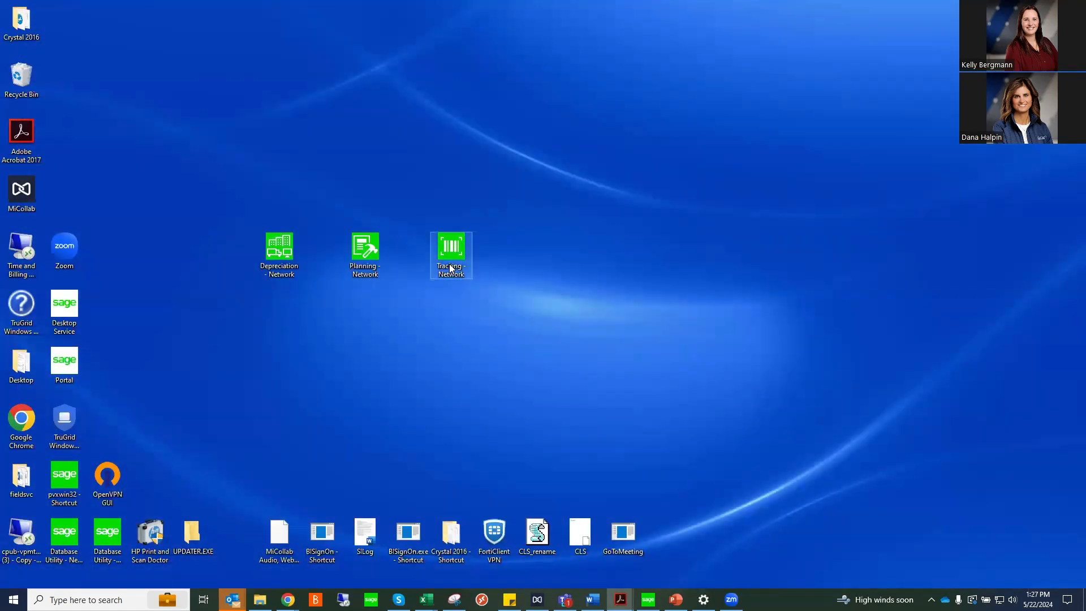
double_click(451, 268)
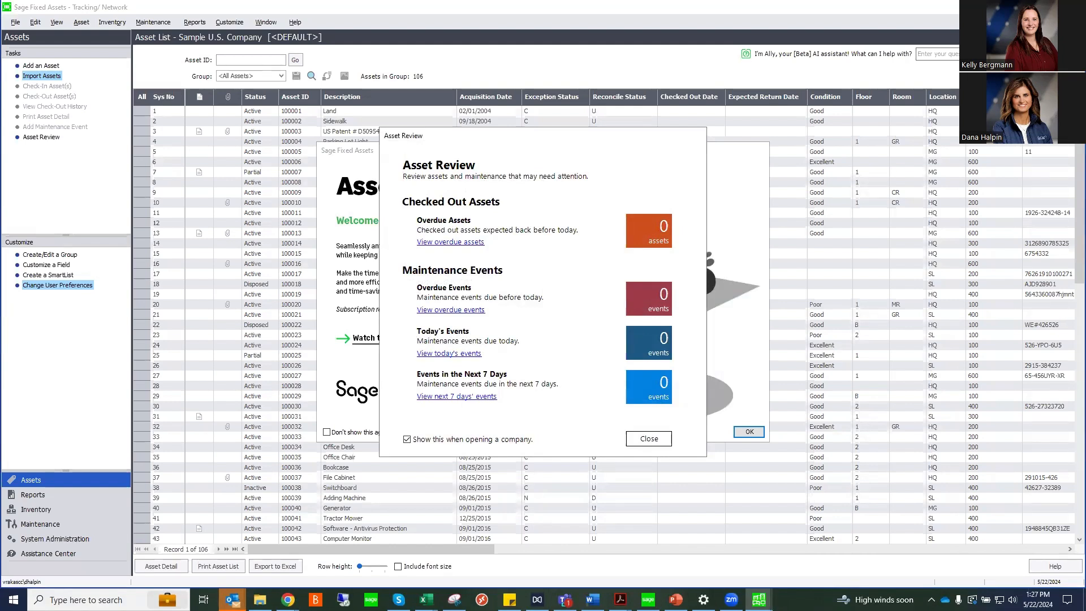
click(648, 440)
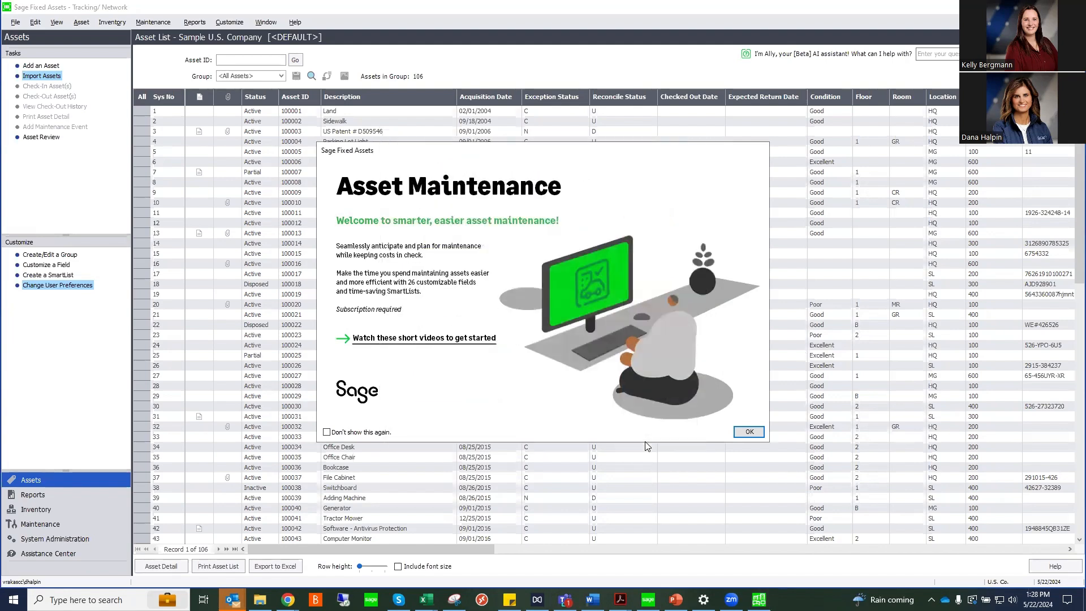
click(748, 432)
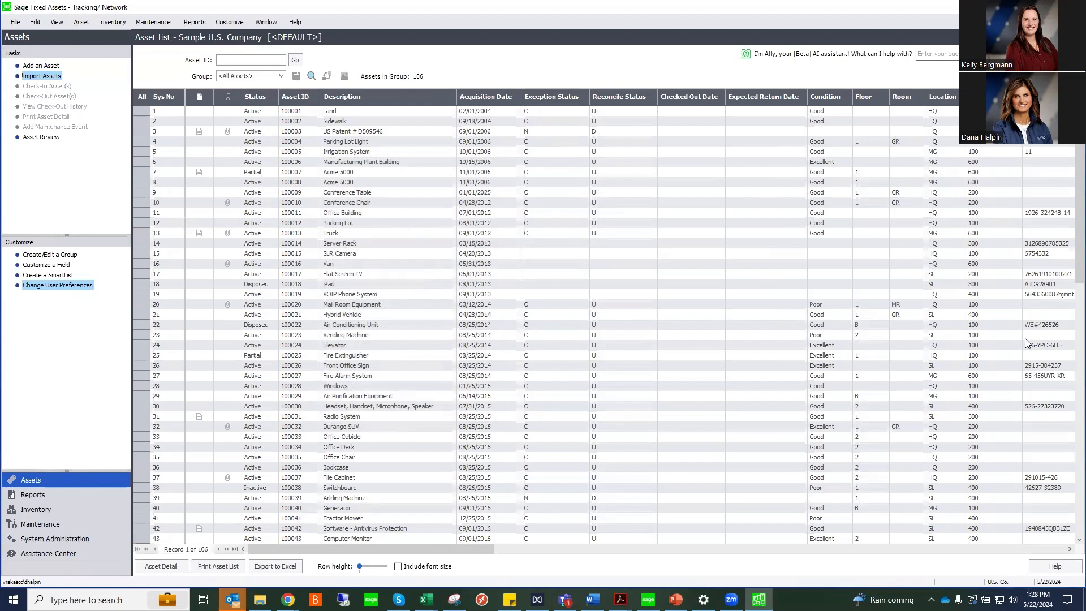
View the Inventory Process overview, return to the asset list, and close Tracking.
click(29, 510)
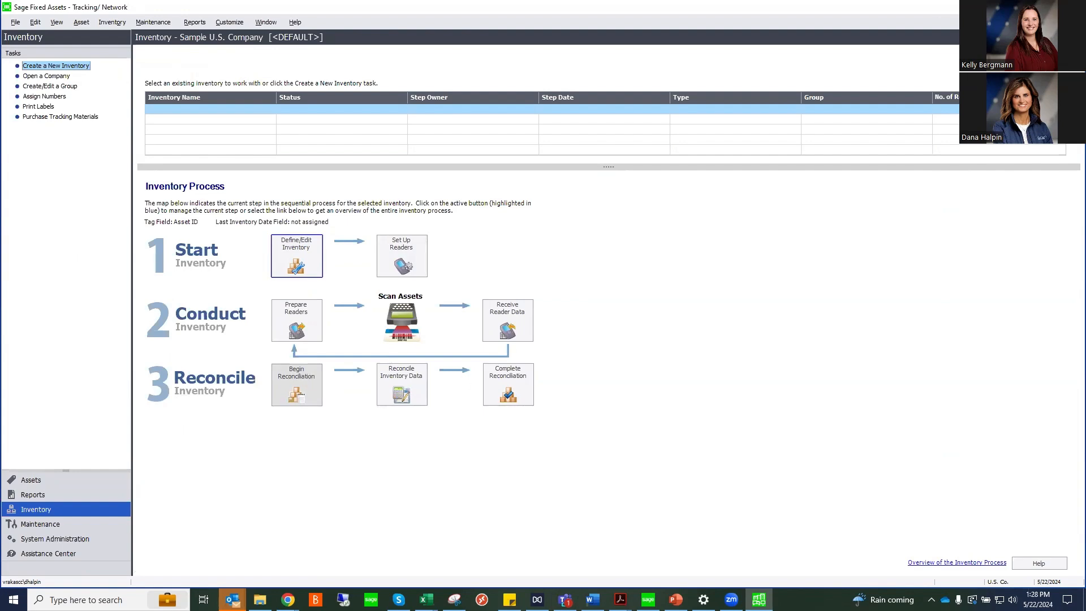
click(31, 479)
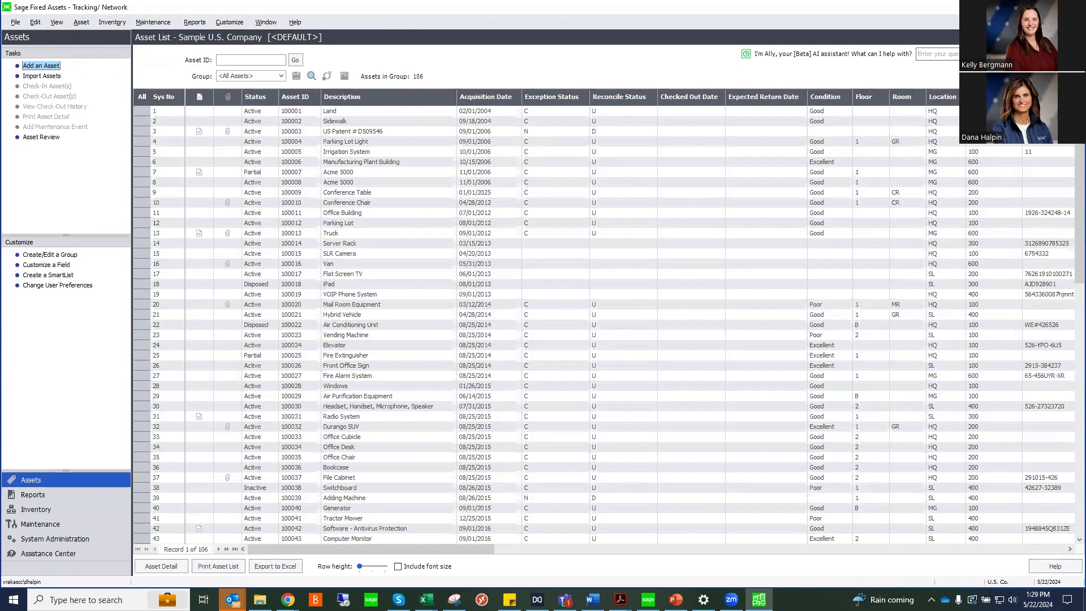
key(alt+F4)
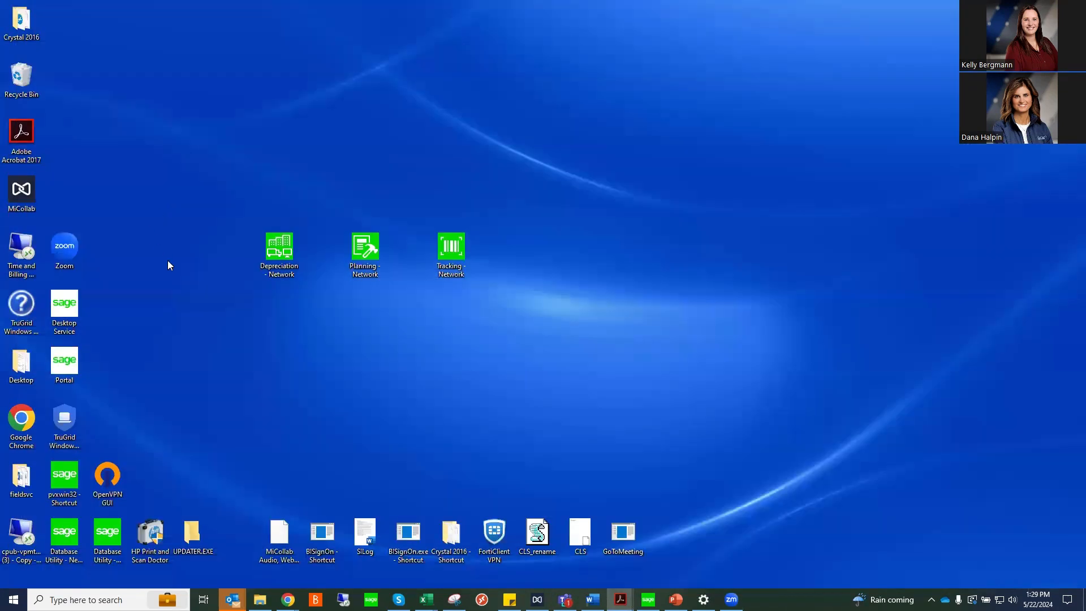
Start the Depreciation - Network program and open Sample U.S. Company, dismissing the startup messages.
double_click(273, 270)
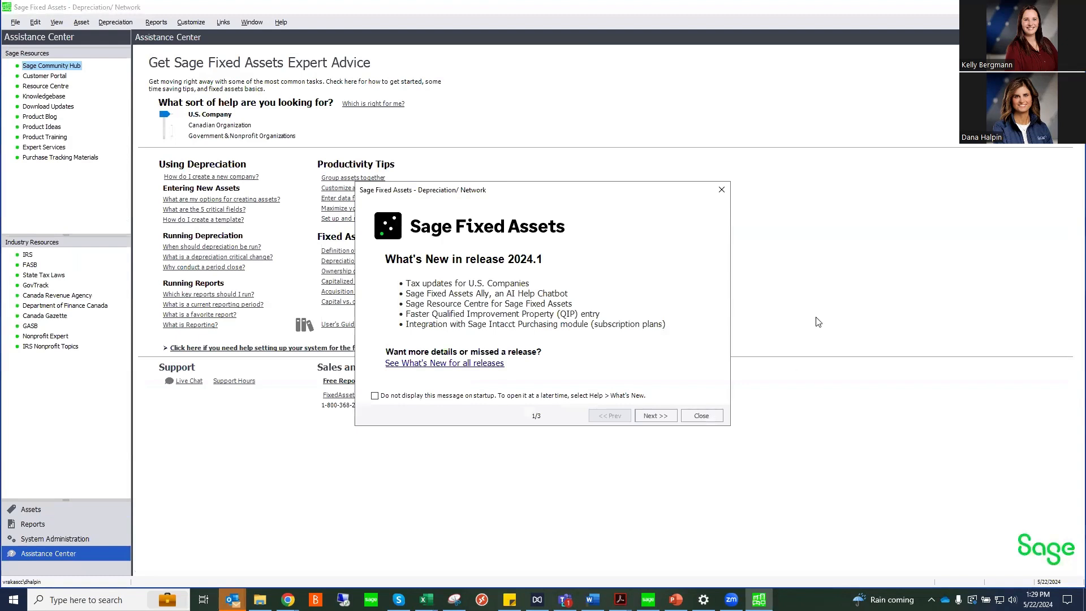
click(686, 418)
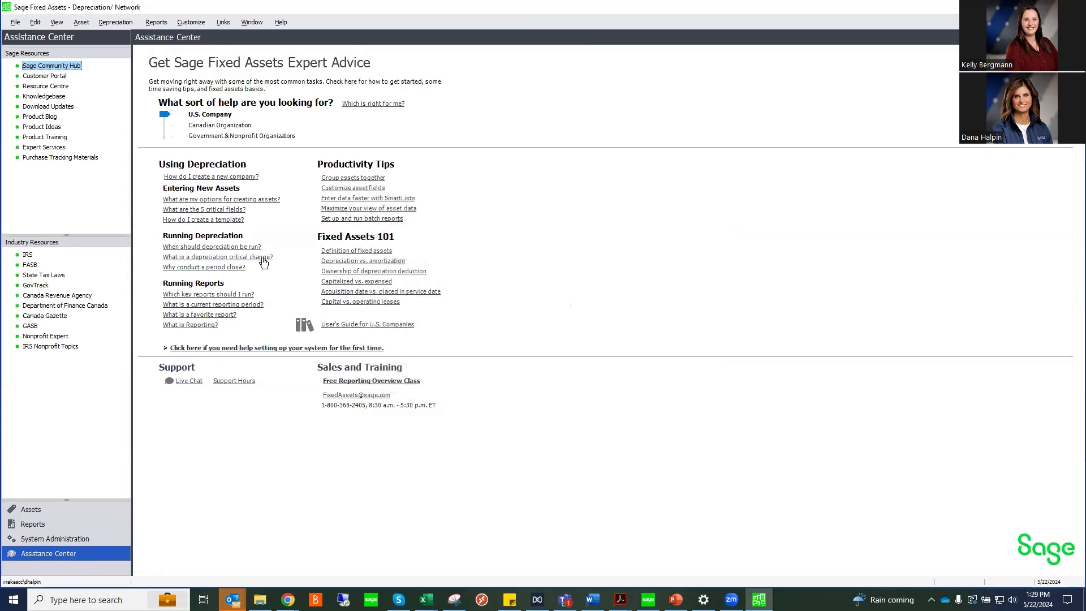
click(15, 22)
click(36, 50)
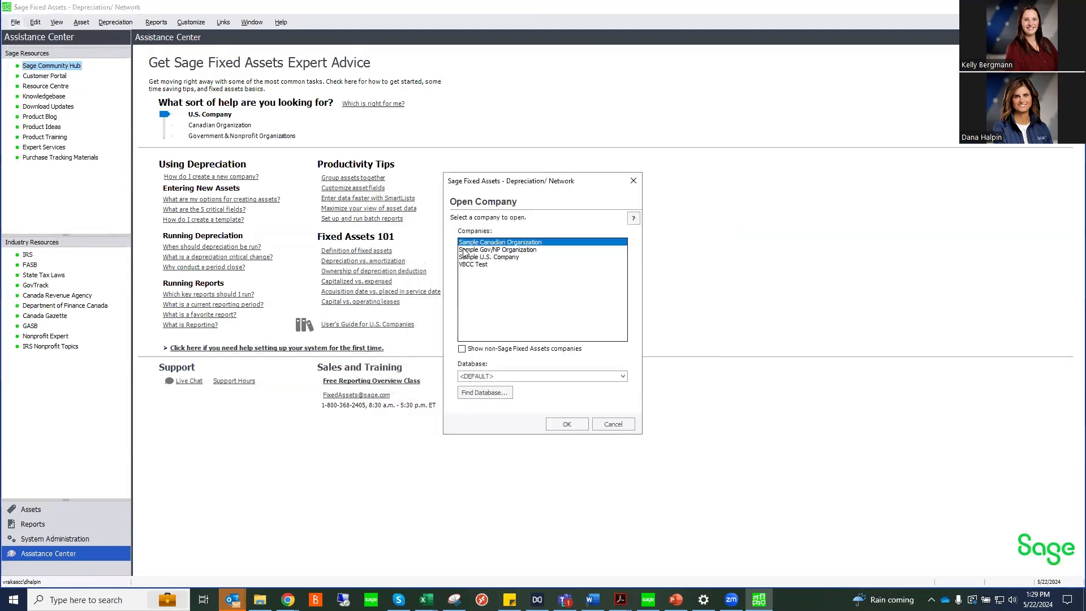
click(506, 257)
click(558, 425)
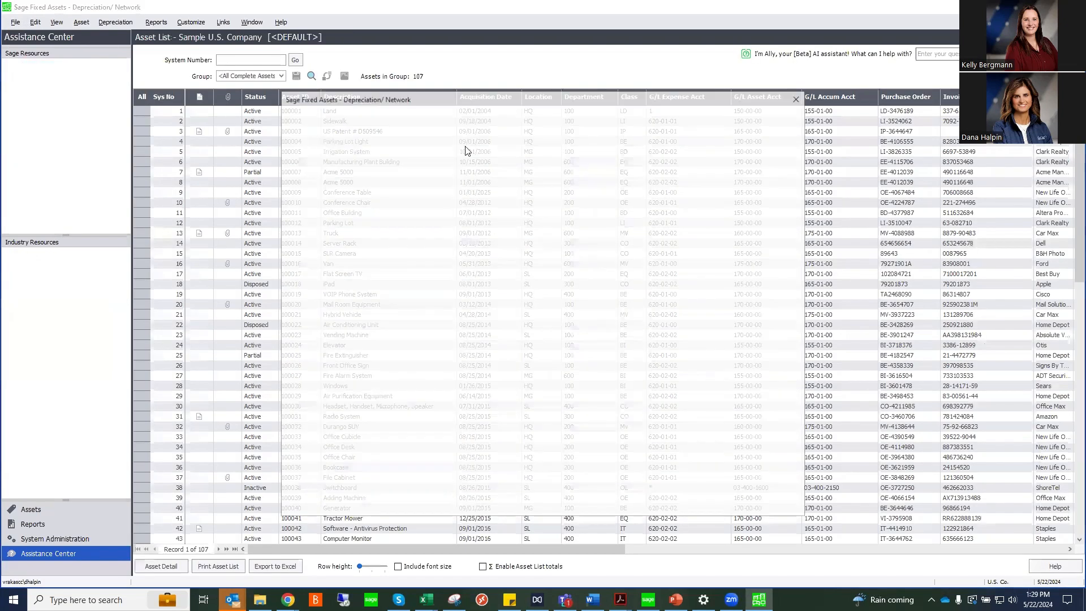
click(787, 511)
View the images linked to the US Patent # D509546 asset, and return to the asset list.
double_click(262, 134)
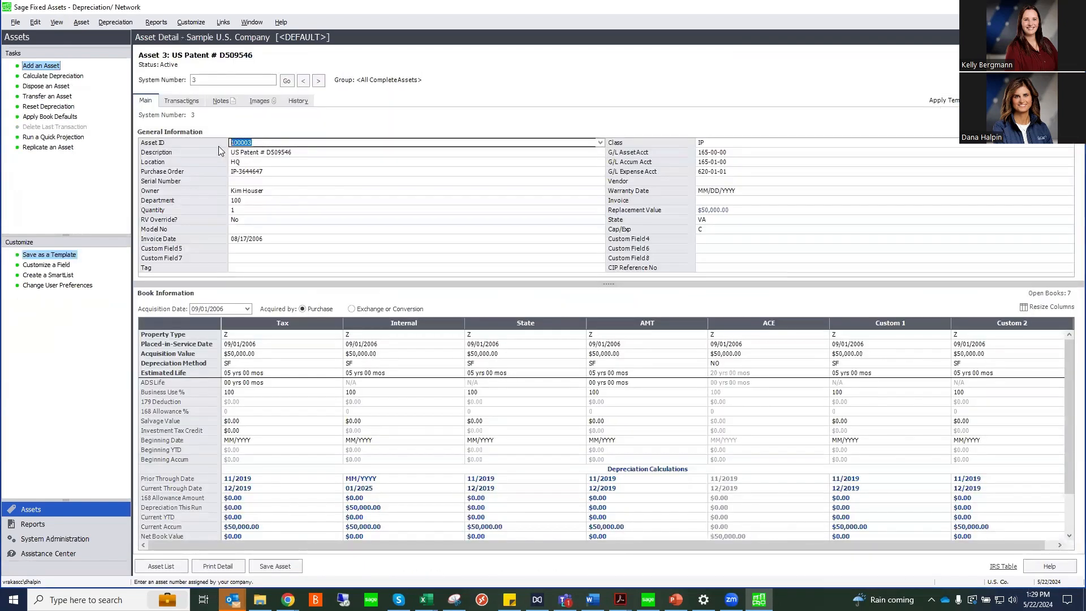
click(261, 102)
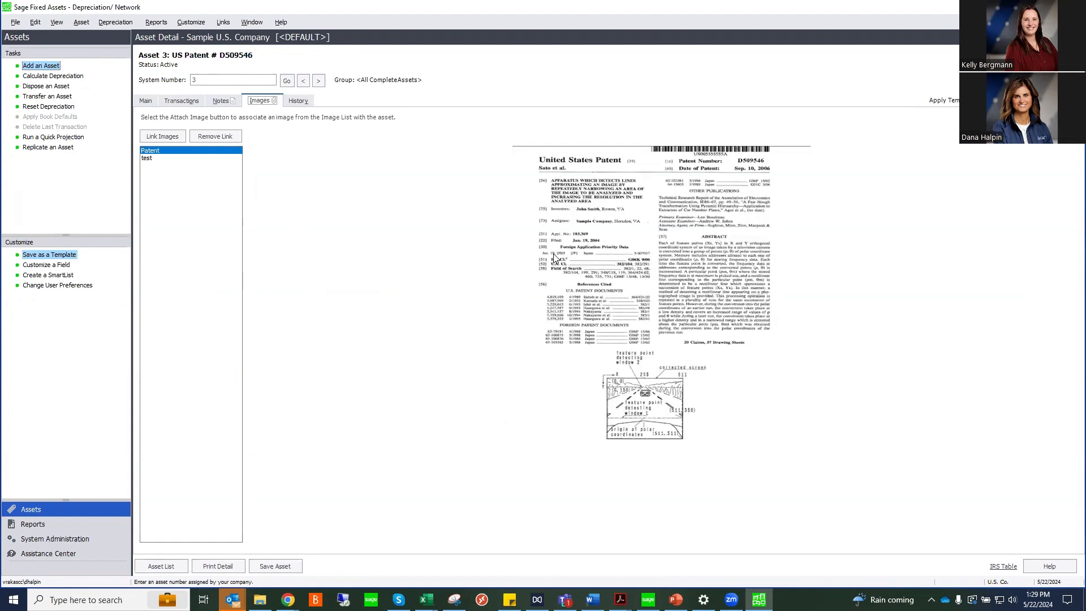
click(159, 567)
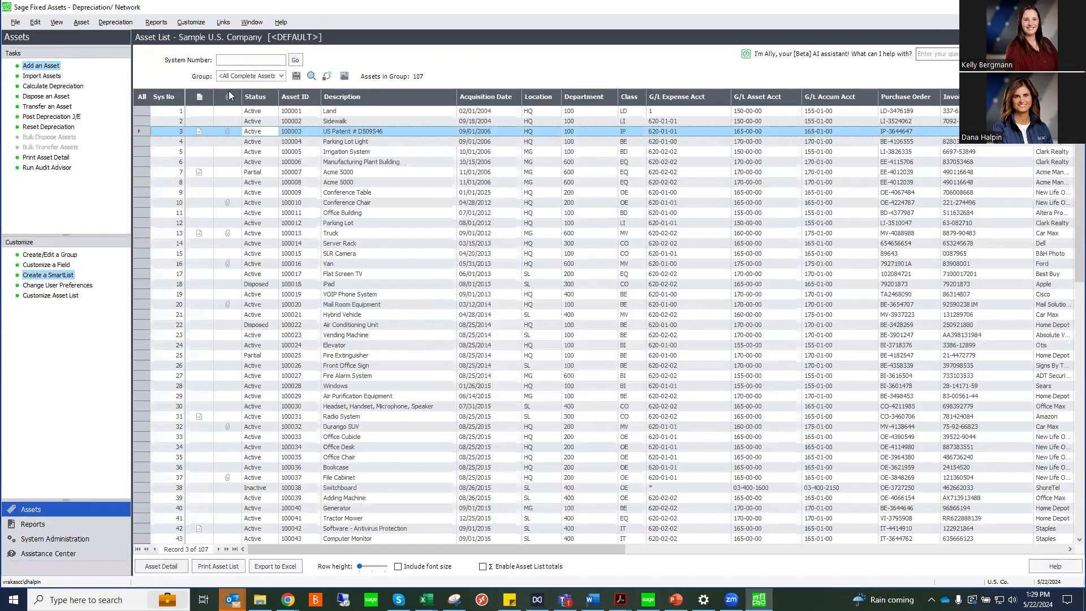
click(327, 76)
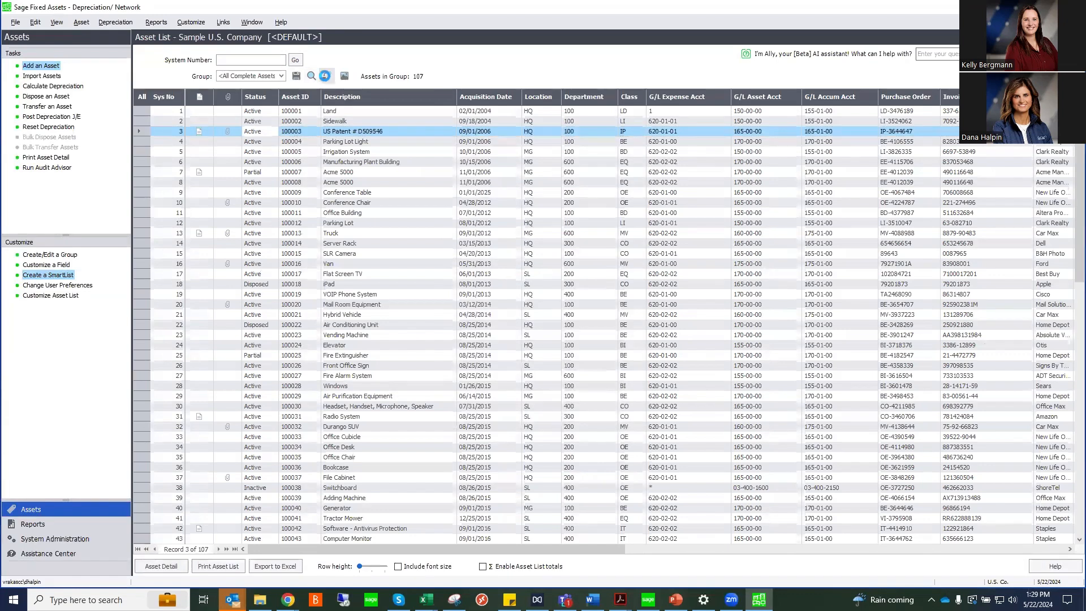
click(473, 325)
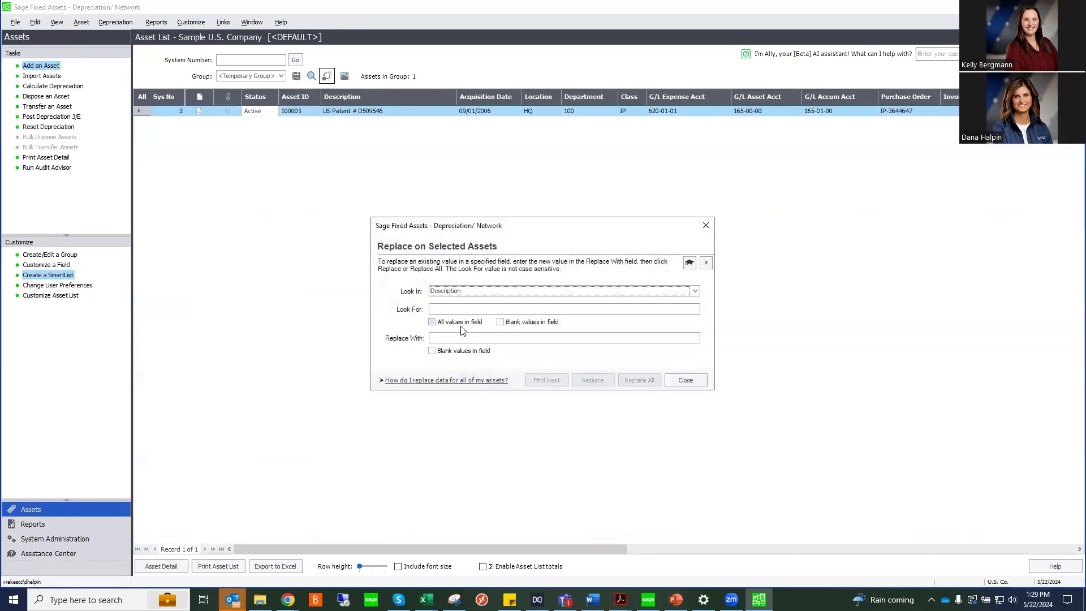
click(705, 225)
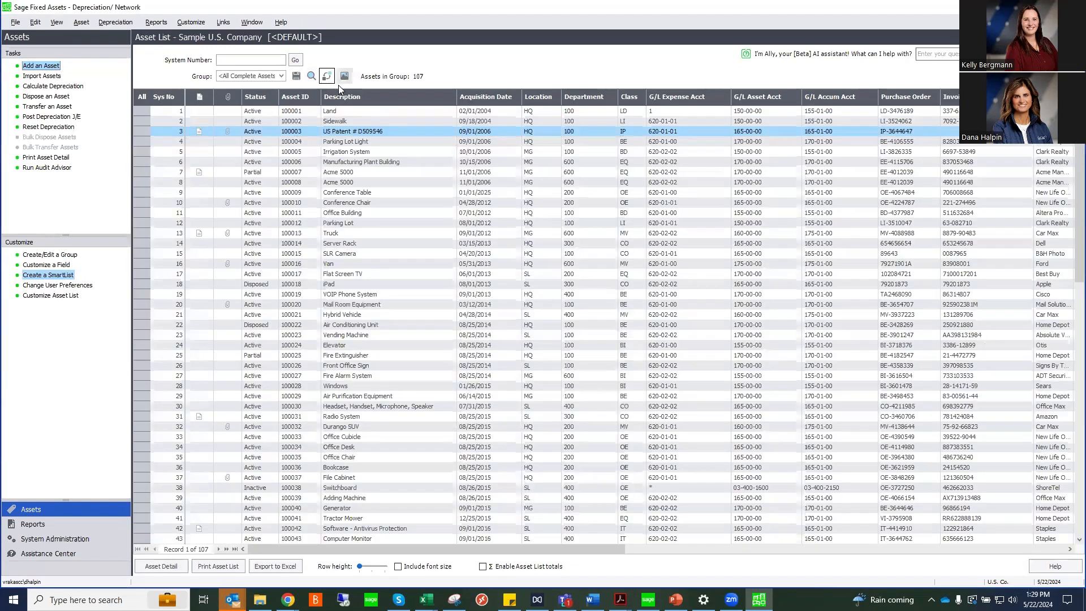
Open the Image Manager to view its file list and asset linking options, and close it.
click(344, 76)
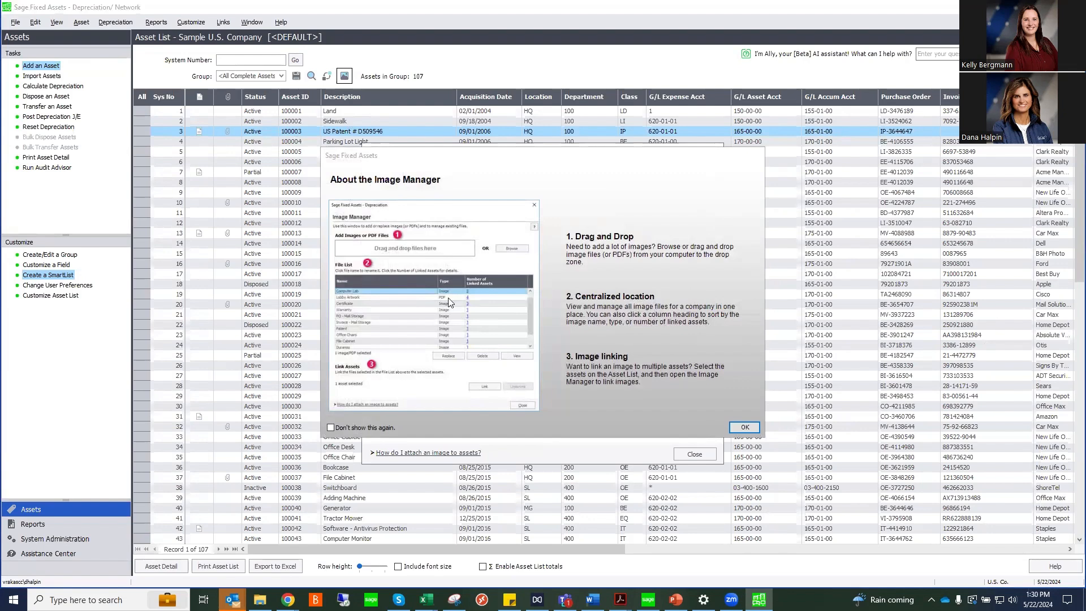
click(743, 427)
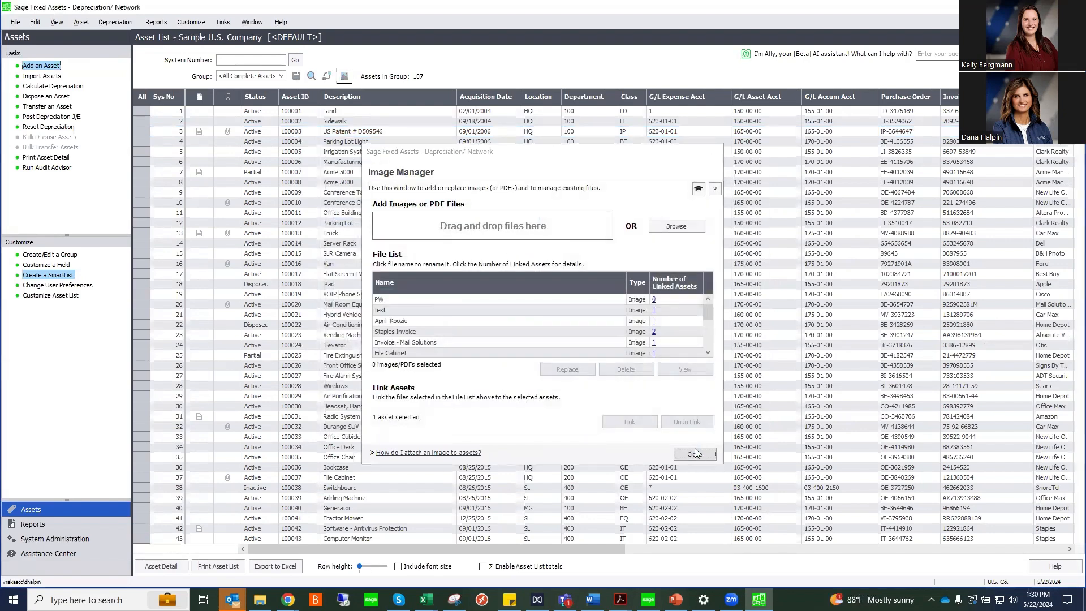
click(695, 452)
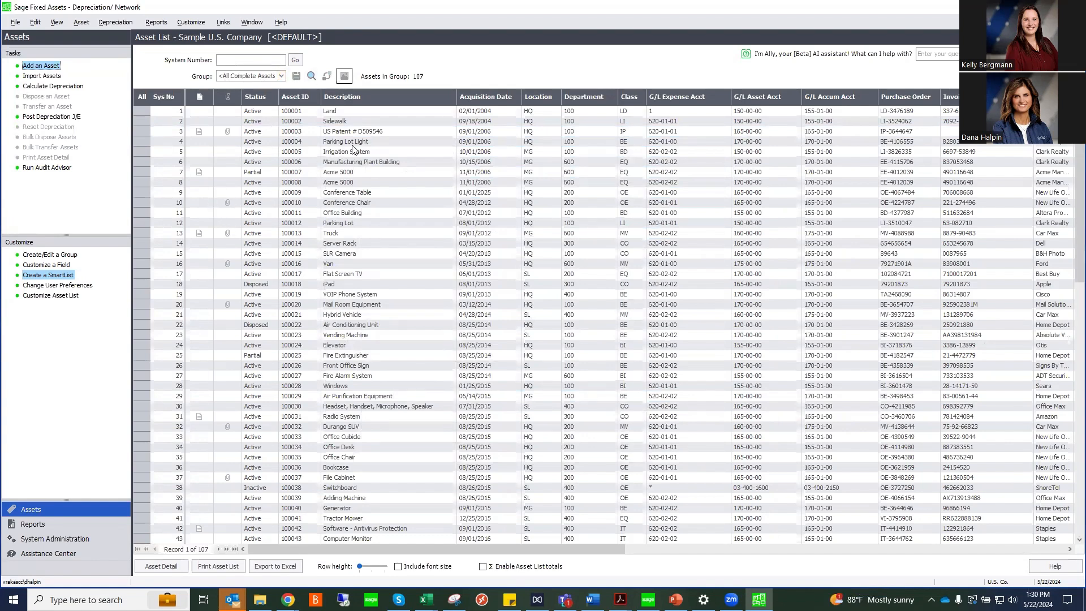
Review the accounting systems offered as Depreciation Links without choosing one.
click(225, 22)
mouse_move(231, 35)
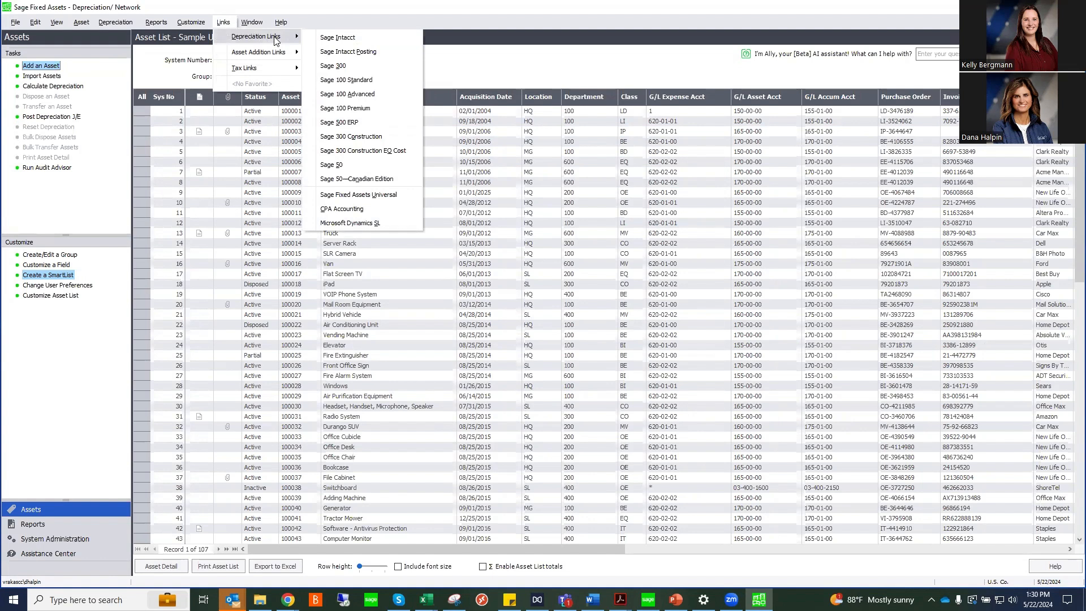
click(702, 67)
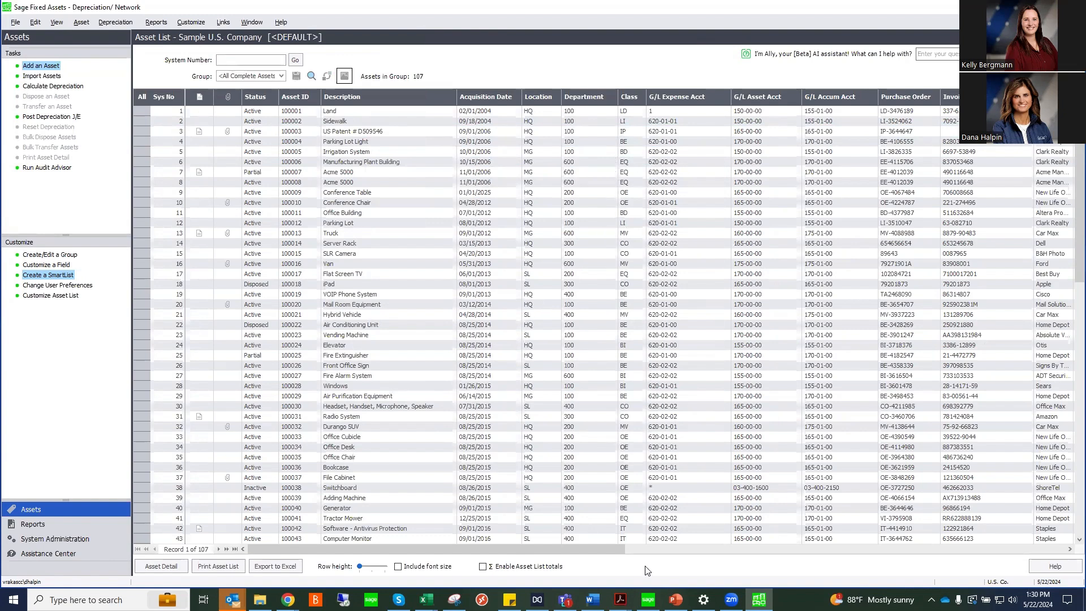
Switch to Sage 100 and review the Fixed Assets Options for company, default posting book and Purchase Order integration, closing them without saving.
mouse_move(648, 600)
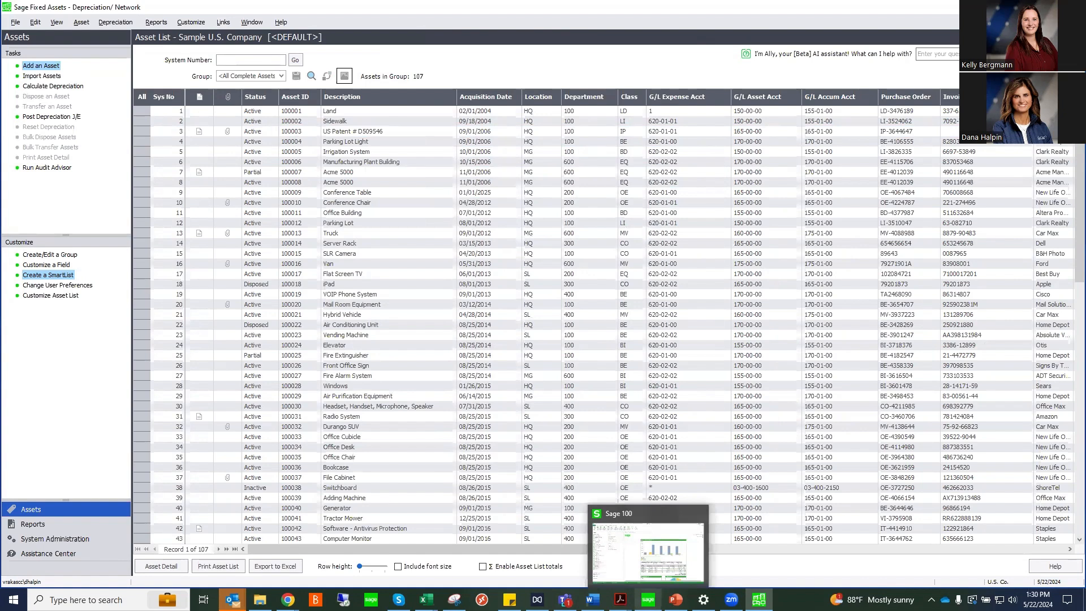
click(648, 551)
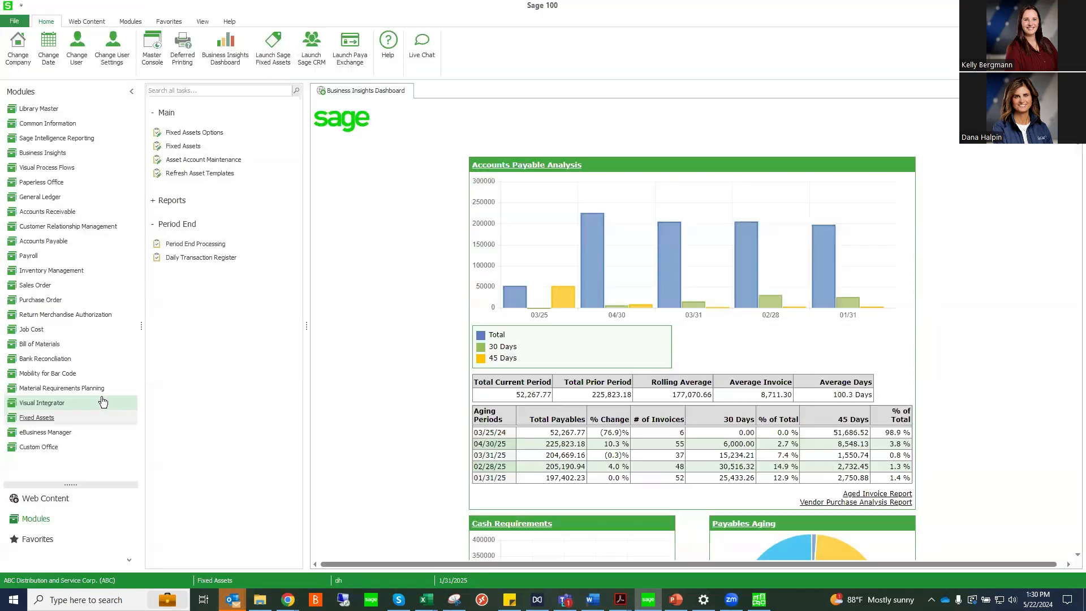
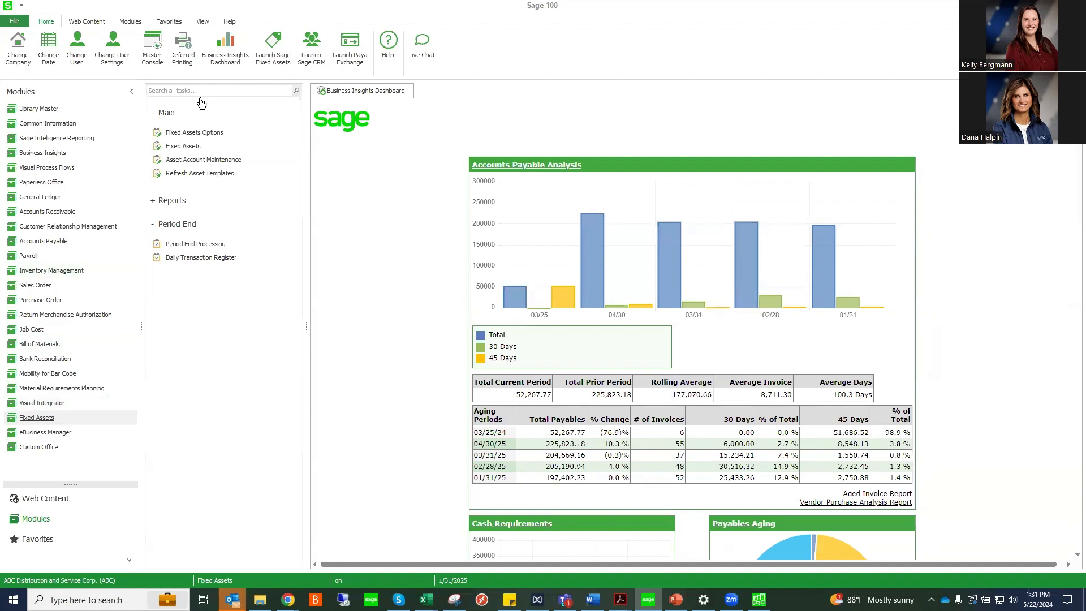
click(208, 133)
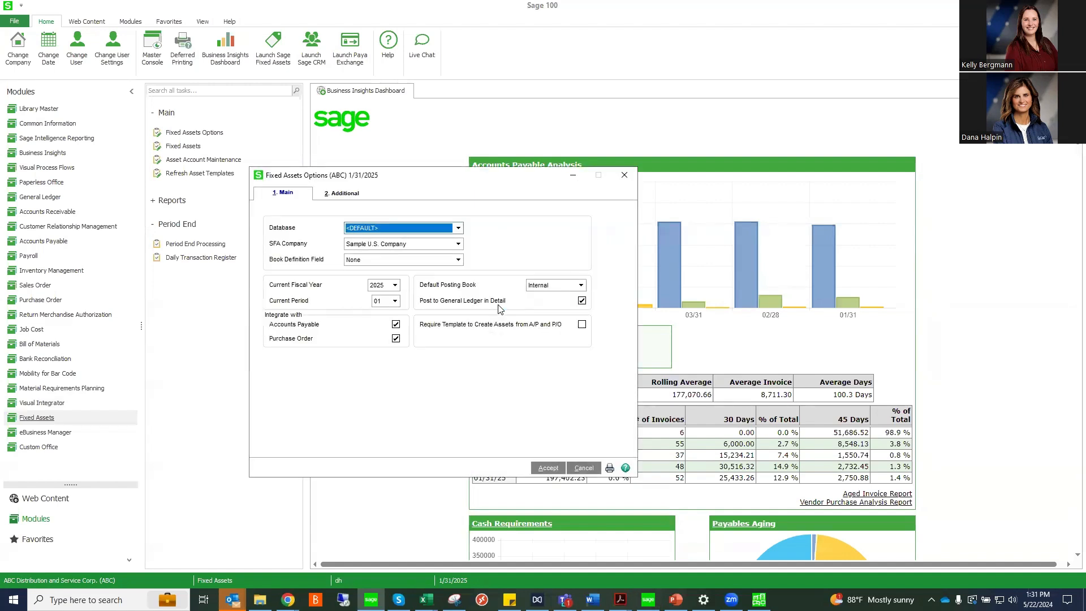
click(458, 243)
click(458, 244)
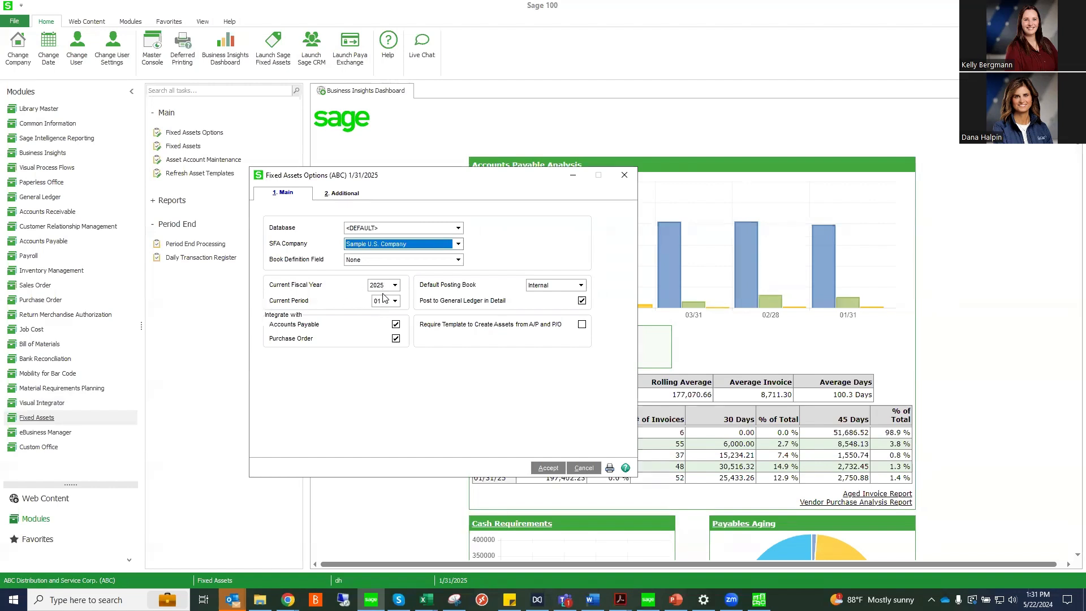
click(581, 285)
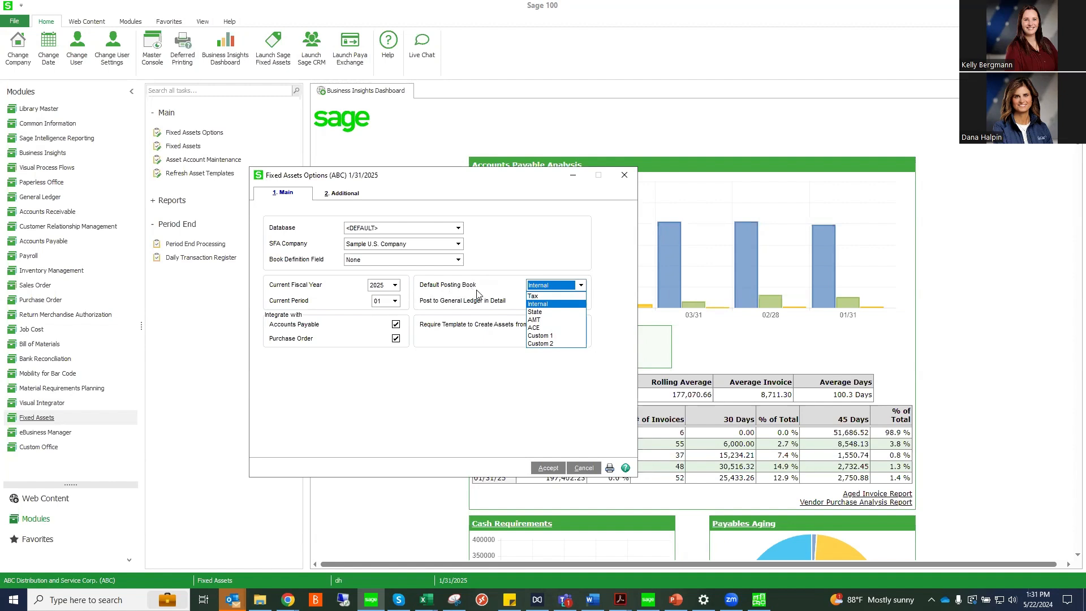
click(543, 304)
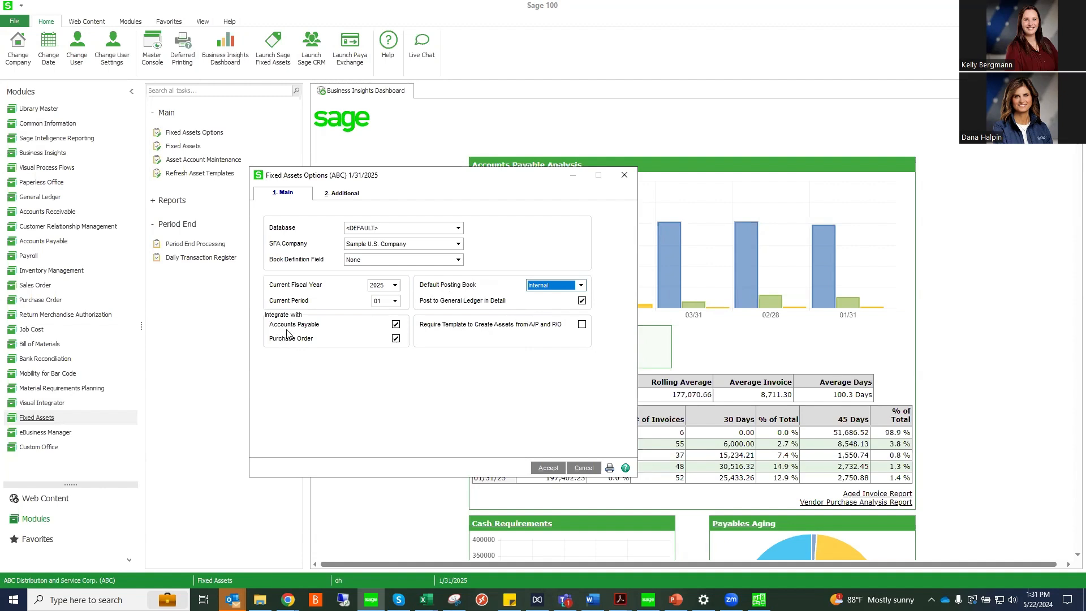
click(396, 336)
click(396, 337)
click(586, 470)
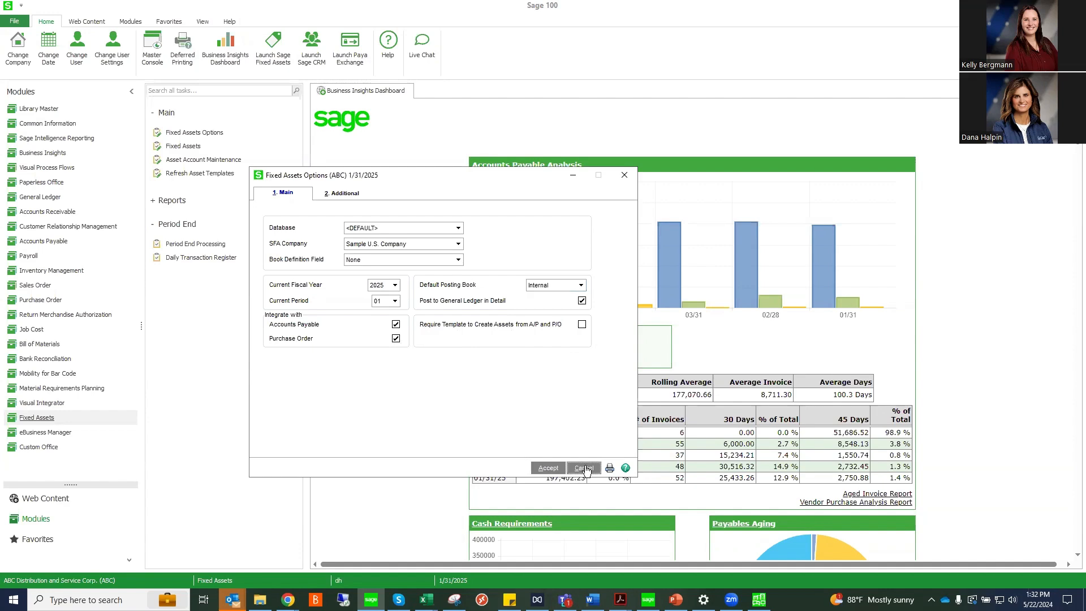
Review the account numbers and their account types in Asset Account Maintenance, and close it without changes.
click(193, 164)
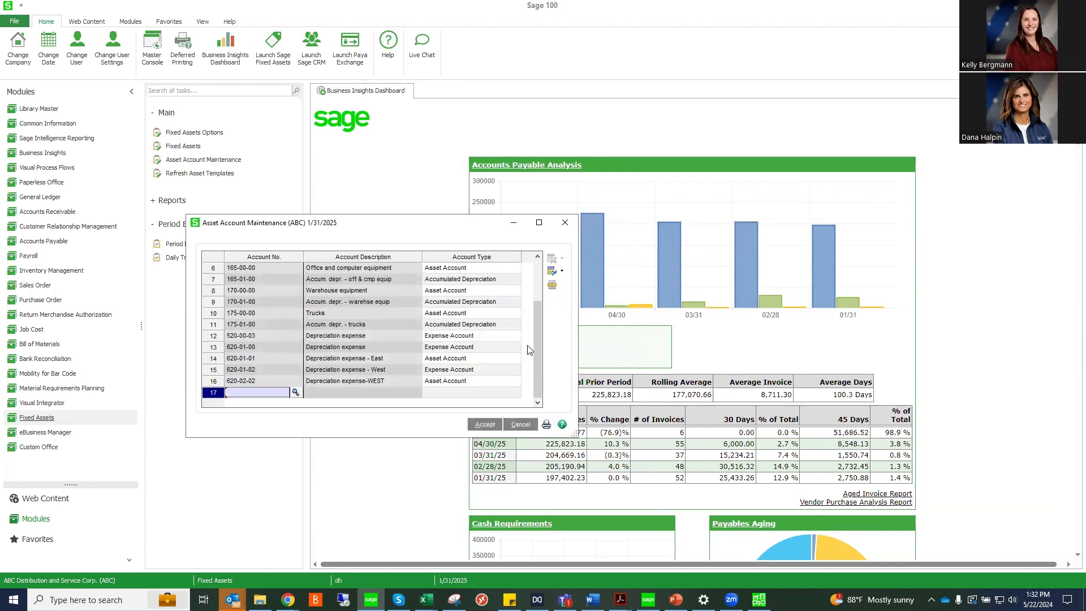
drag(538, 344, 538, 325)
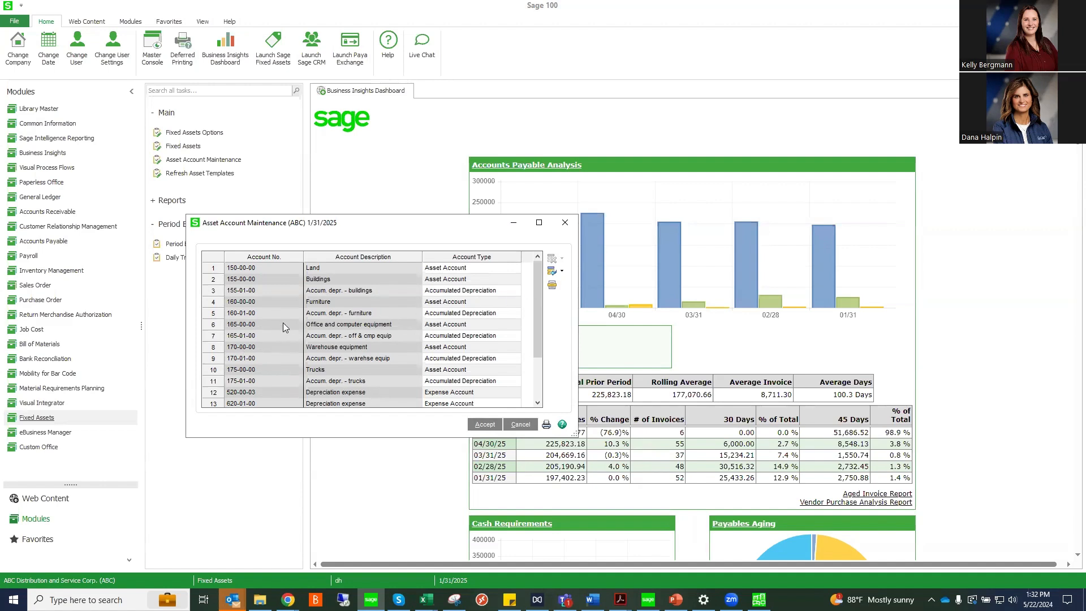
drag(535, 297, 540, 390)
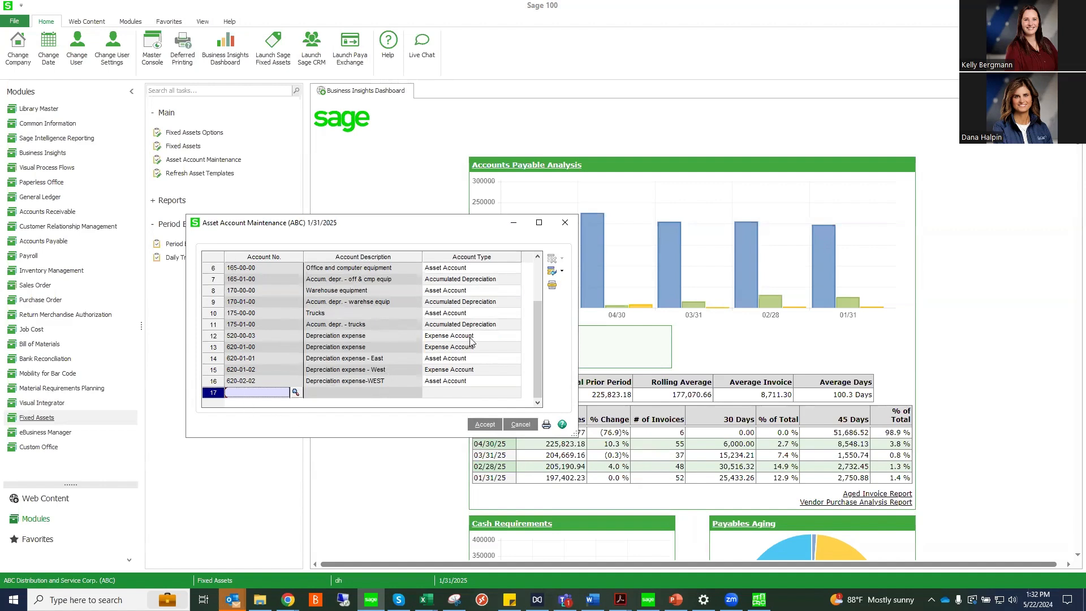
drag(536, 352, 517, 300)
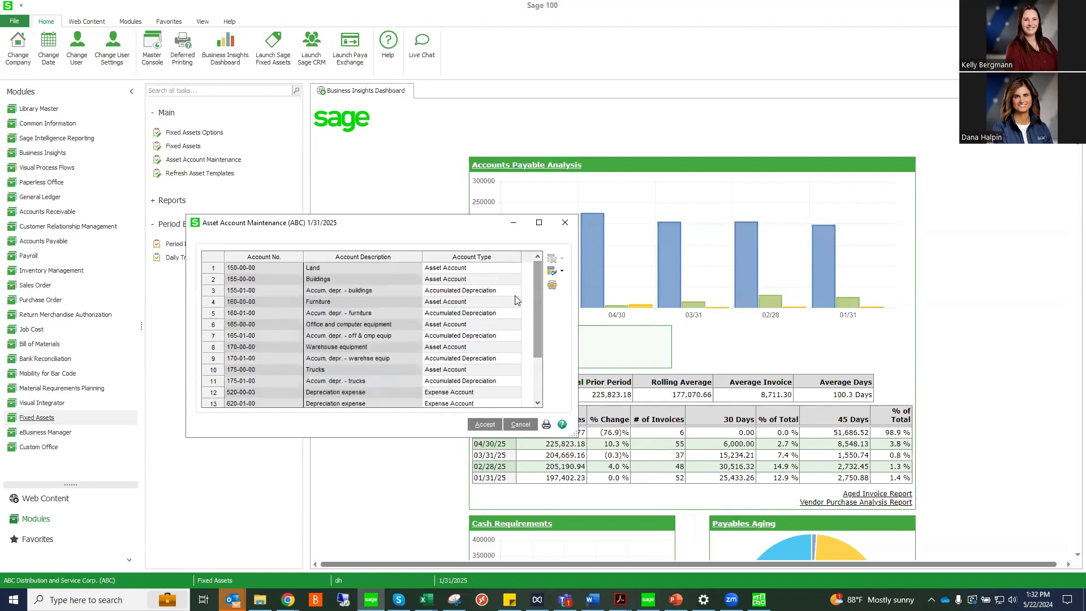
click(521, 425)
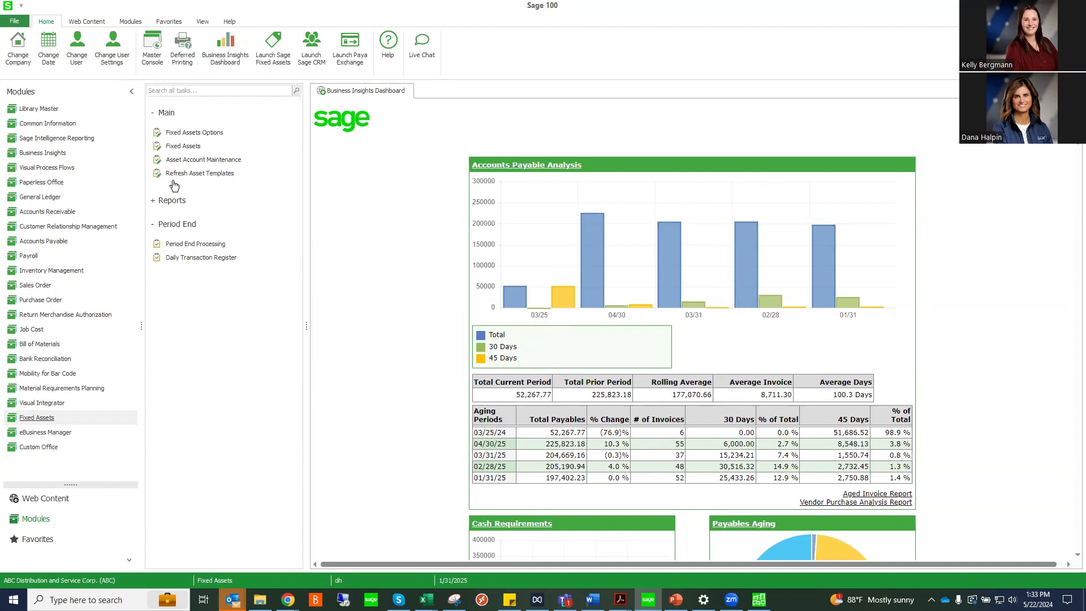
Start Accounts Payable Invoice Data Entry with a new batch.
click(31, 247)
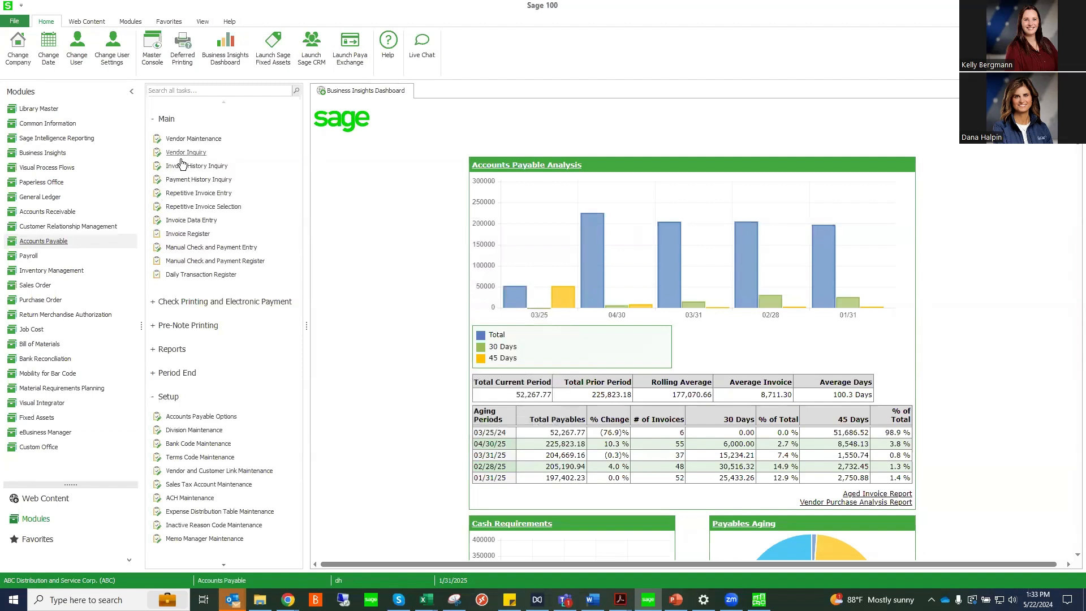
click(179, 221)
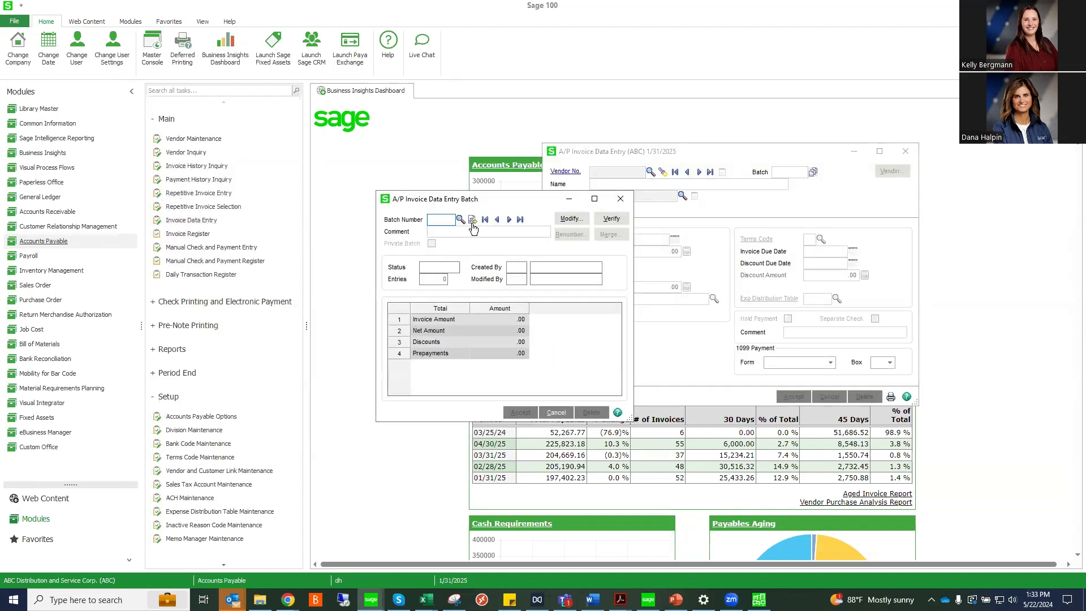
click(520, 412)
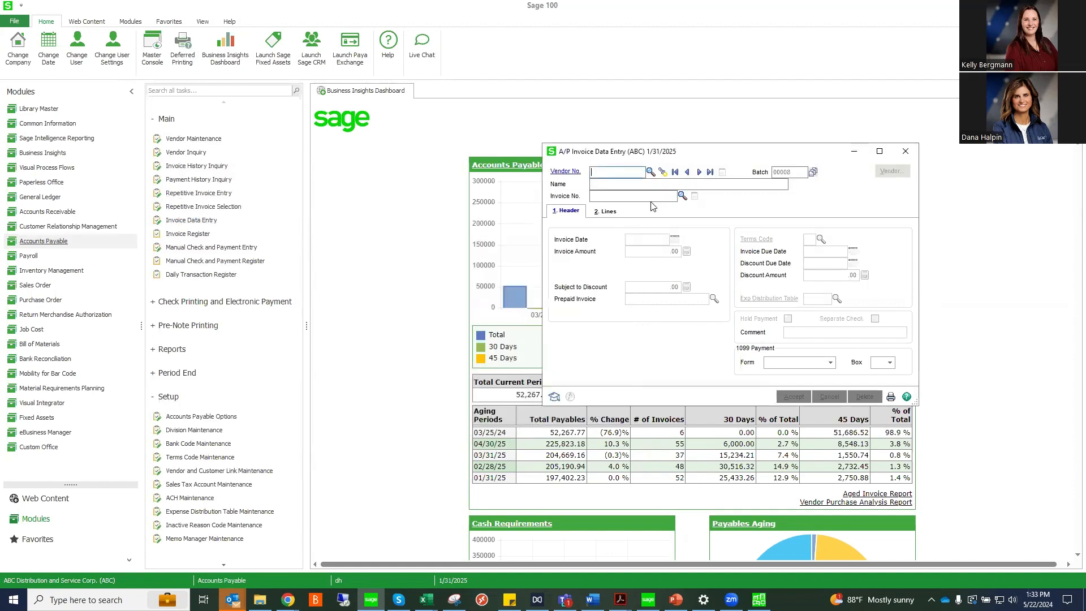
Enter invoice 1231313 for vendor Compaq Computer Corporation with an invoice amount of 1,000.00.
click(650, 173)
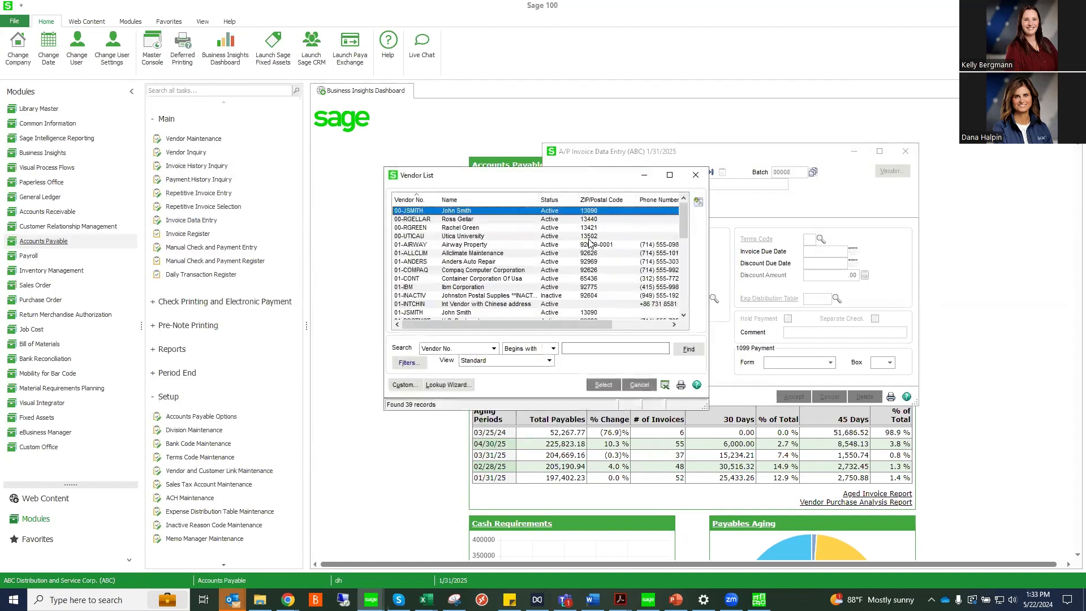
click(430, 270)
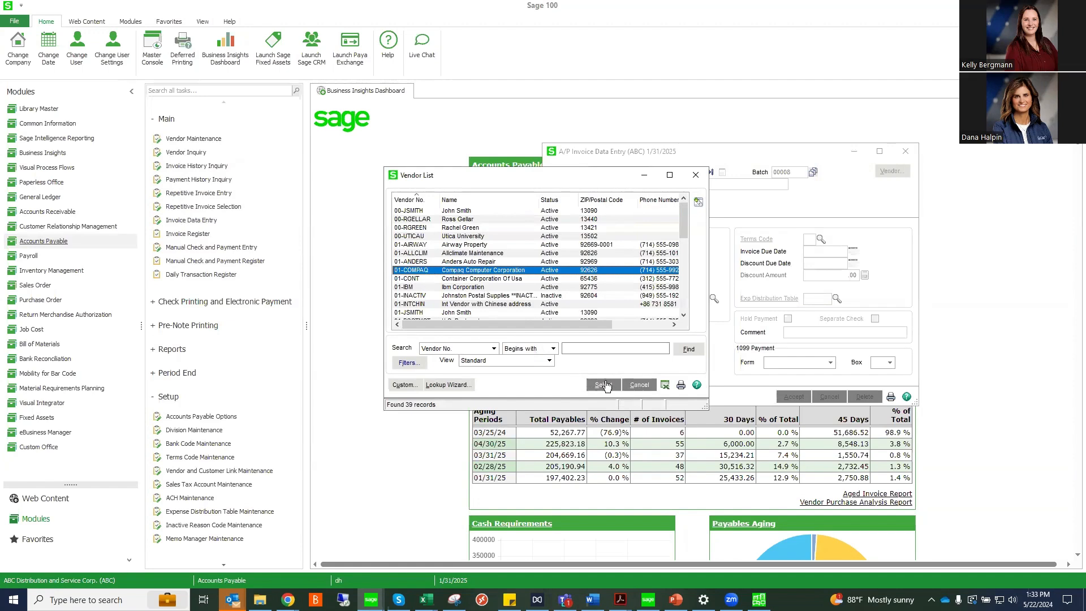
click(603, 385)
text(1231313)
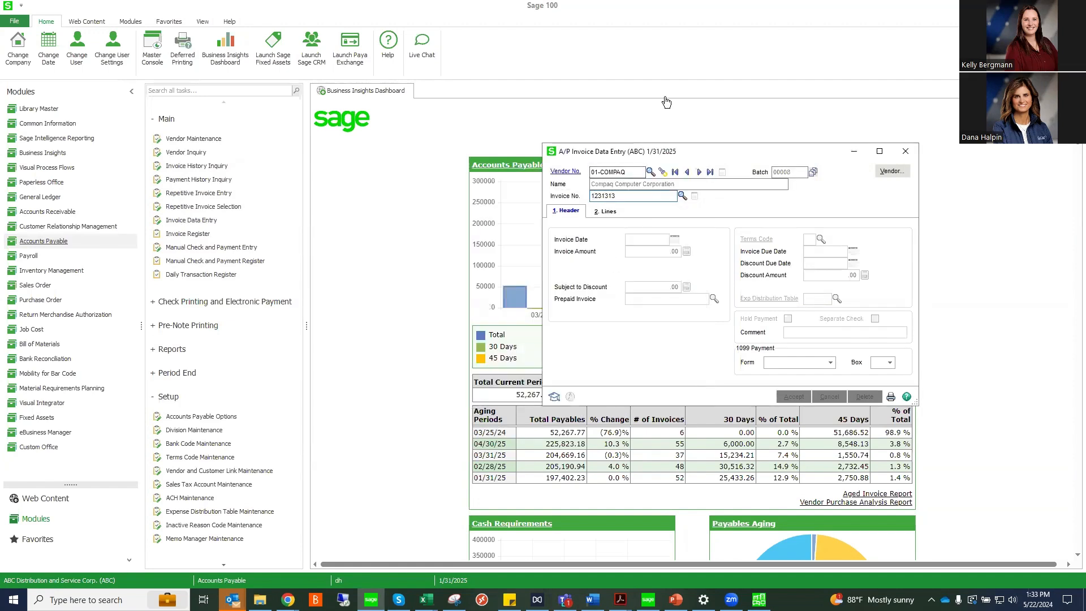
key(Tab)
key(Tab)
text(.10)
key(Tab)
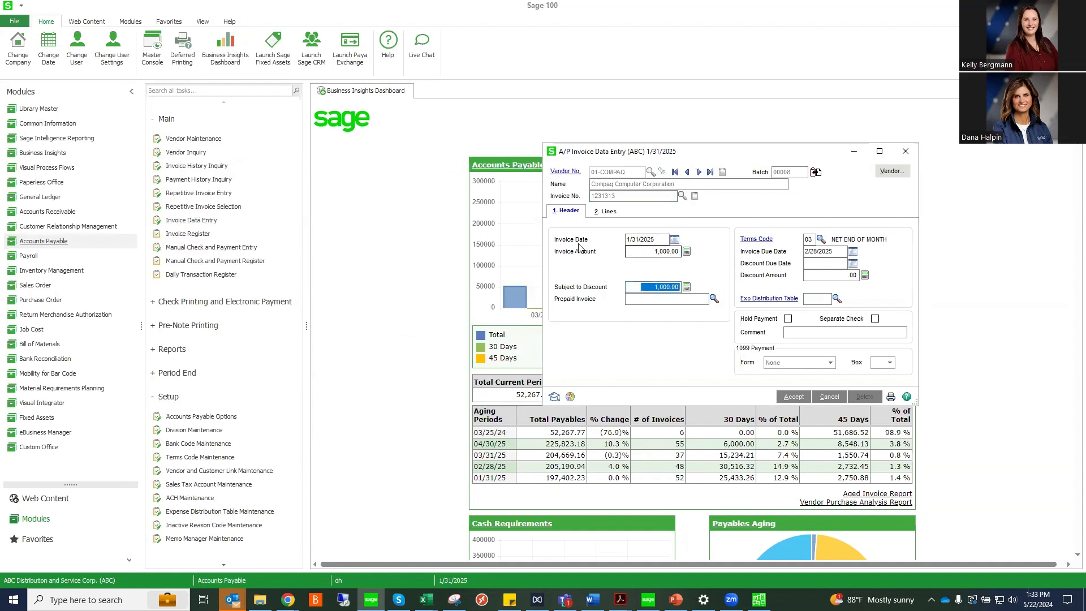
Assign the Computer asset template to the invoice's office and computer equipment line, and accept the invoice.
click(604, 211)
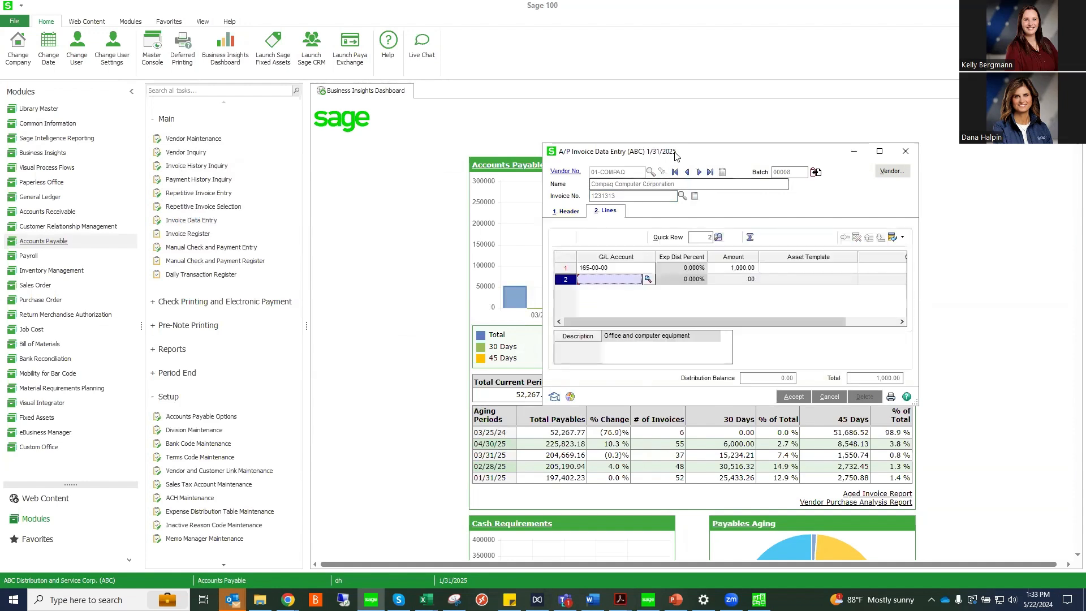
drag(622, 151, 410, 164)
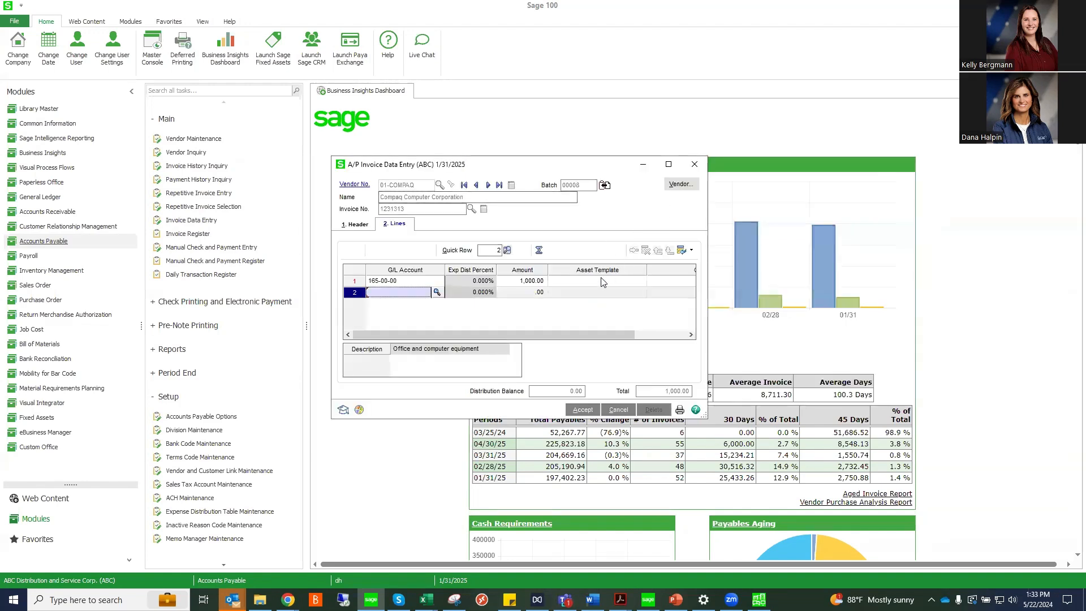
click(636, 281)
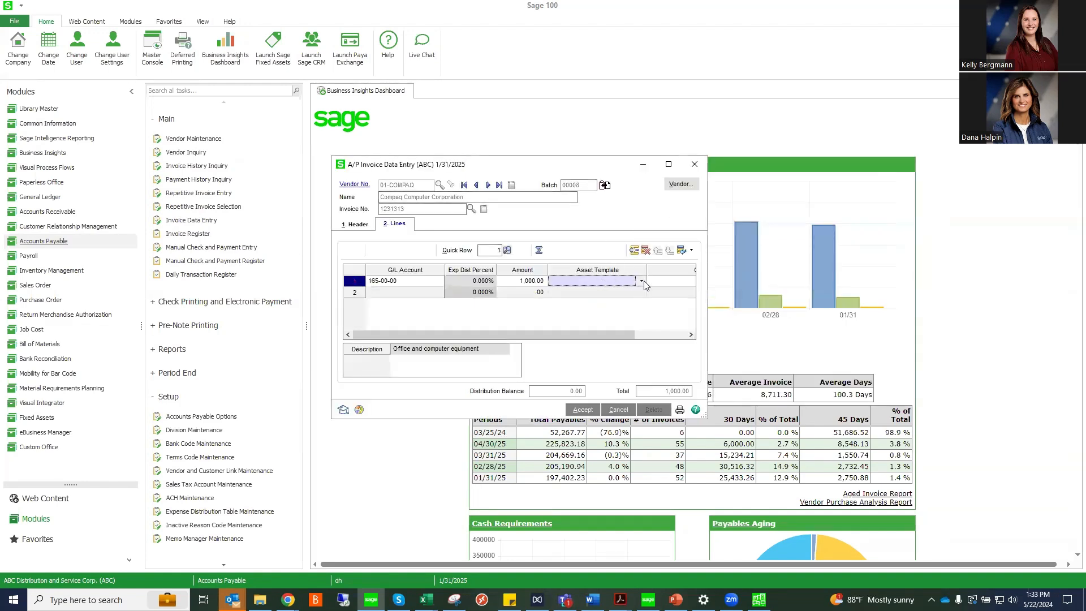
click(642, 282)
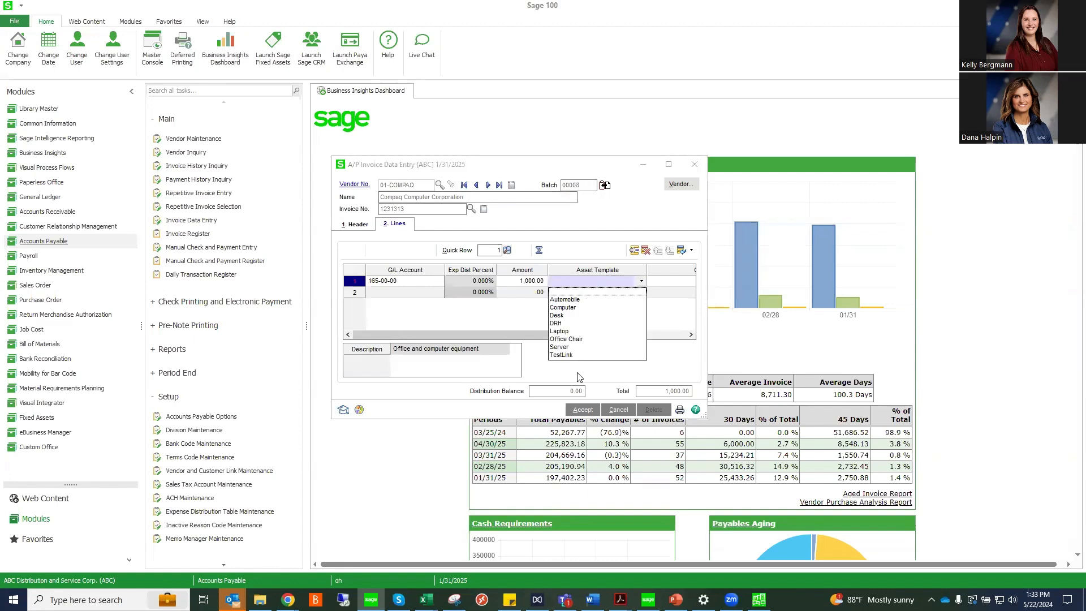
click(568, 308)
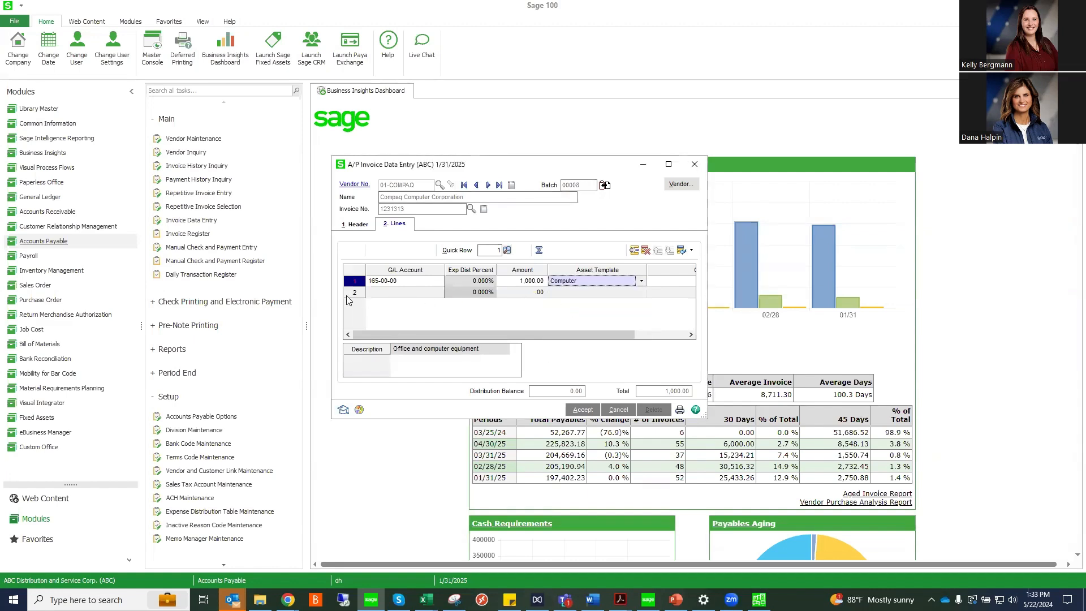
click(583, 412)
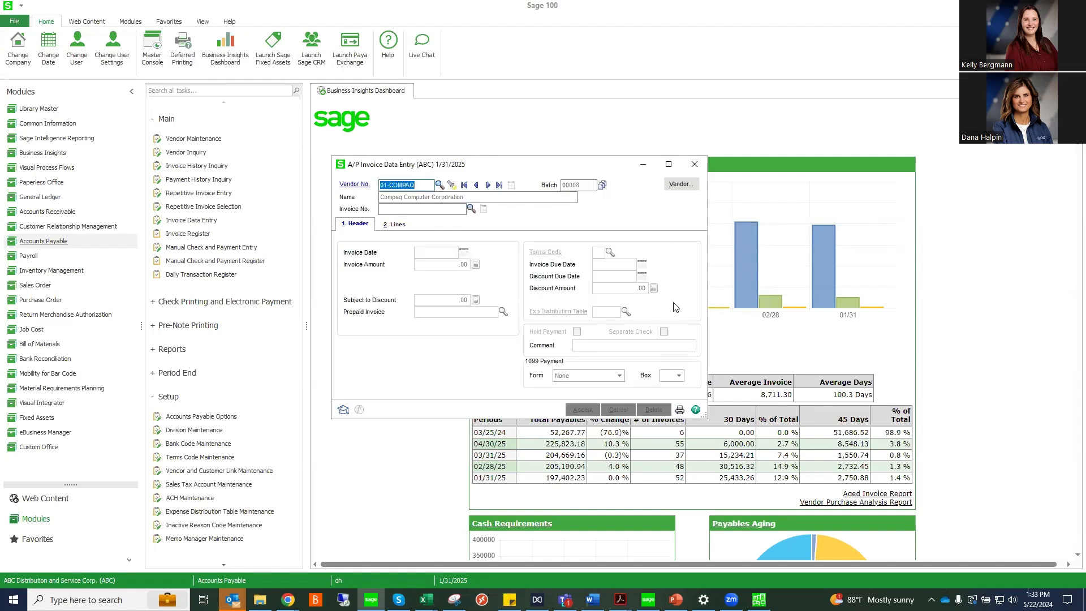
Print the Accounts Payable Invoice Register to Adobe PDF and update the register.
click(679, 410)
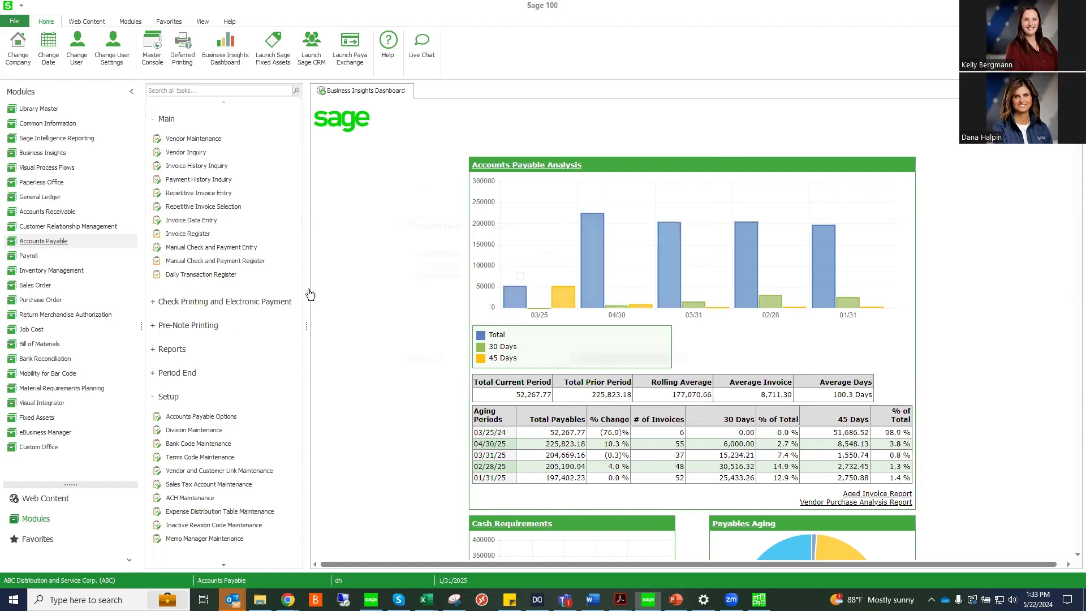
click(414, 271)
click(665, 381)
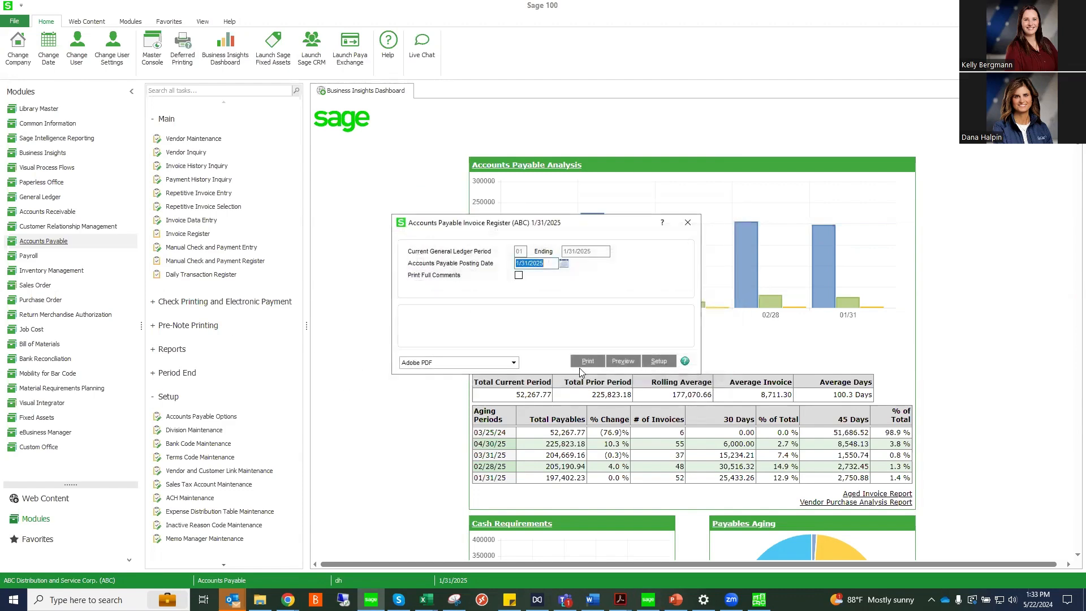
click(578, 364)
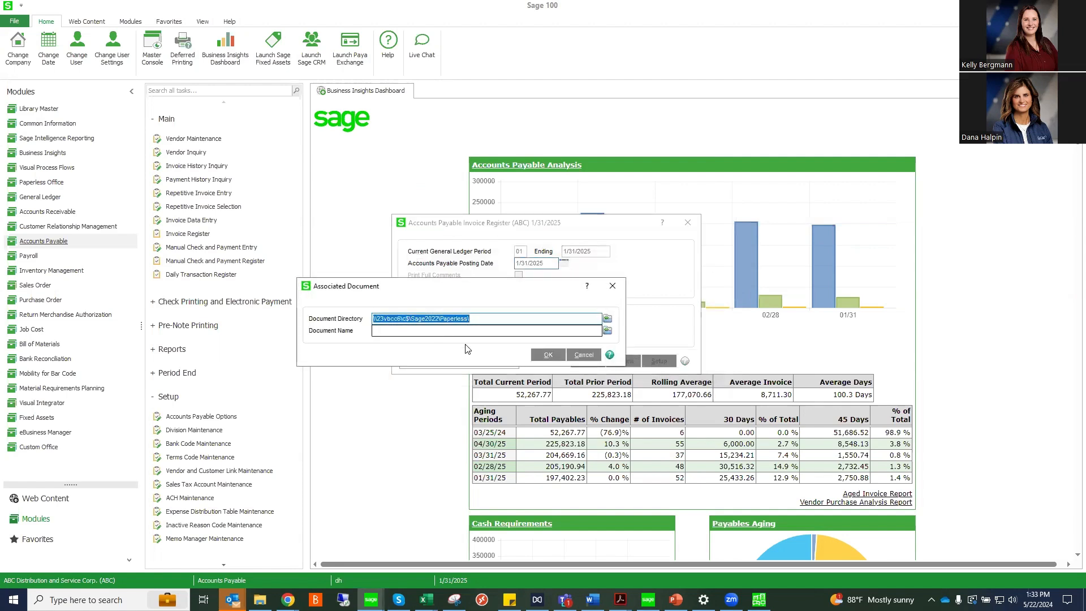
click(547, 355)
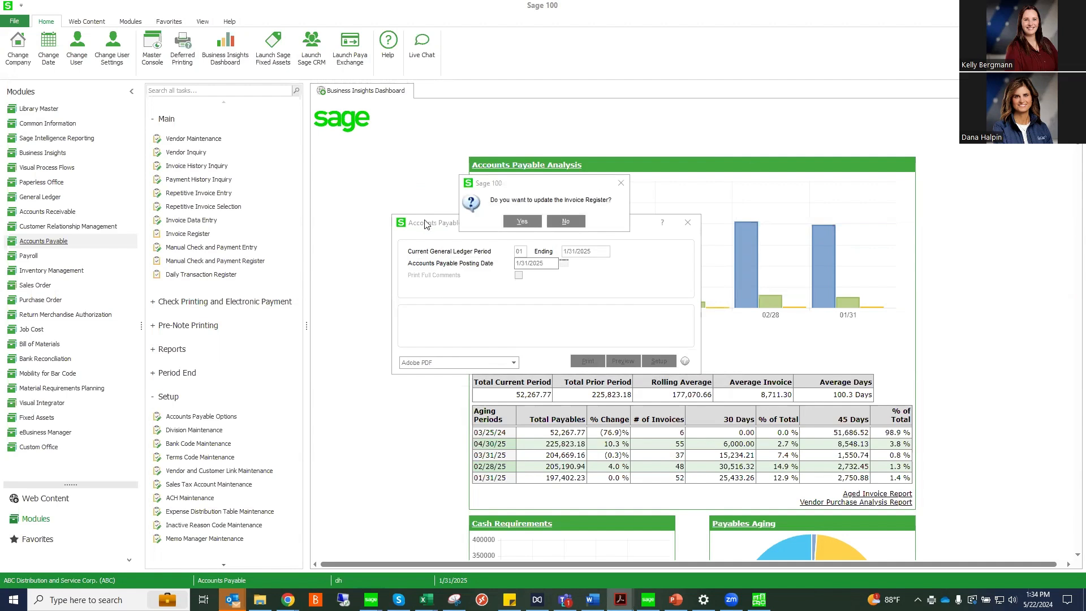
click(515, 224)
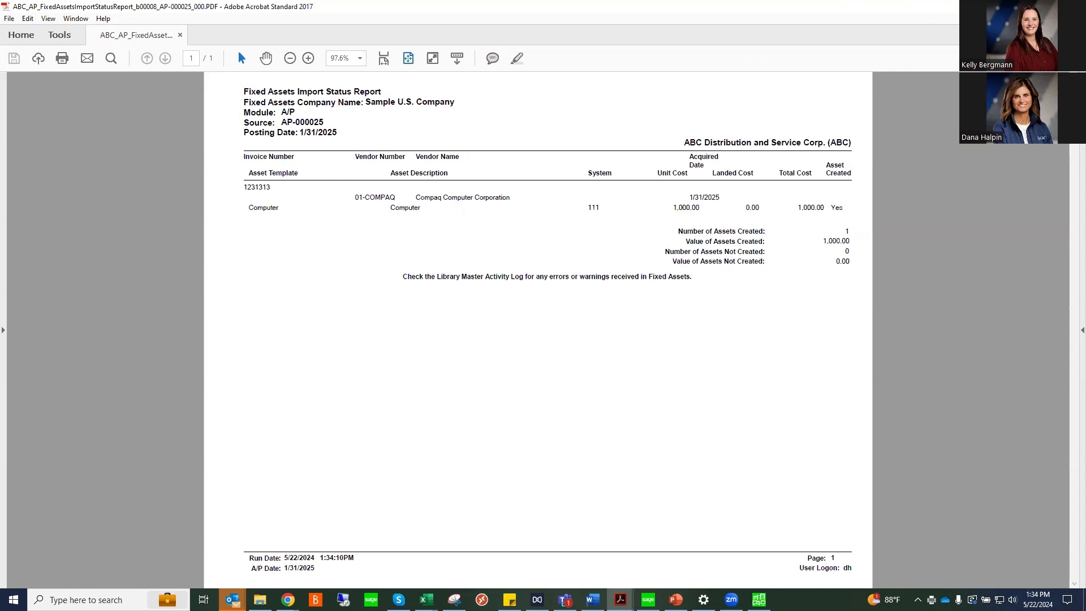
Close the Fixed Assets Import Status Report and refresh the asset list in Sage Fixed Assets by opening and leaving an asset's detail.
click(1020, 6)
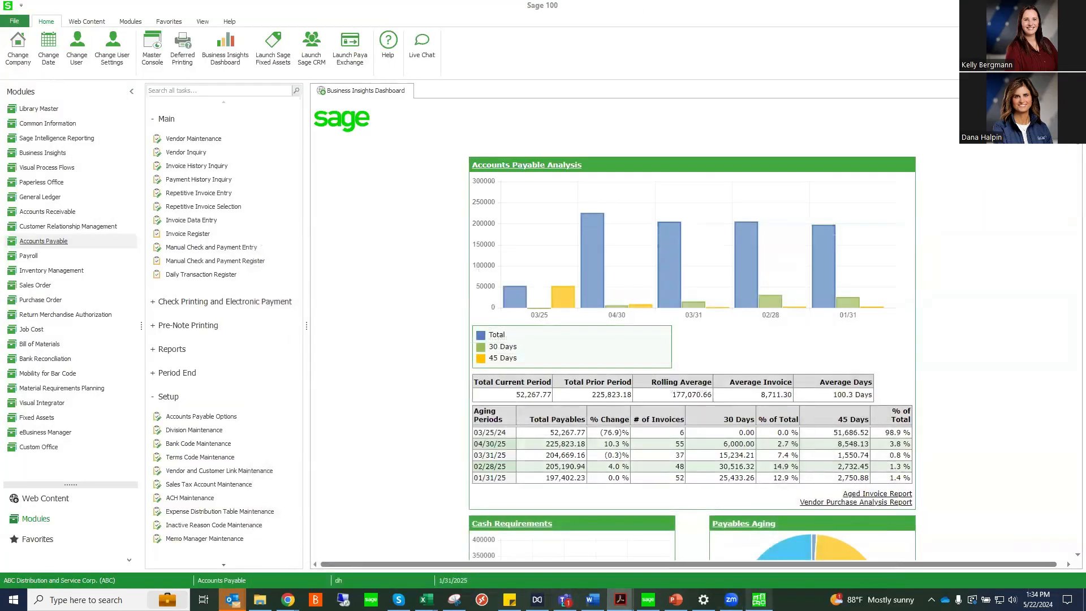
click(759, 600)
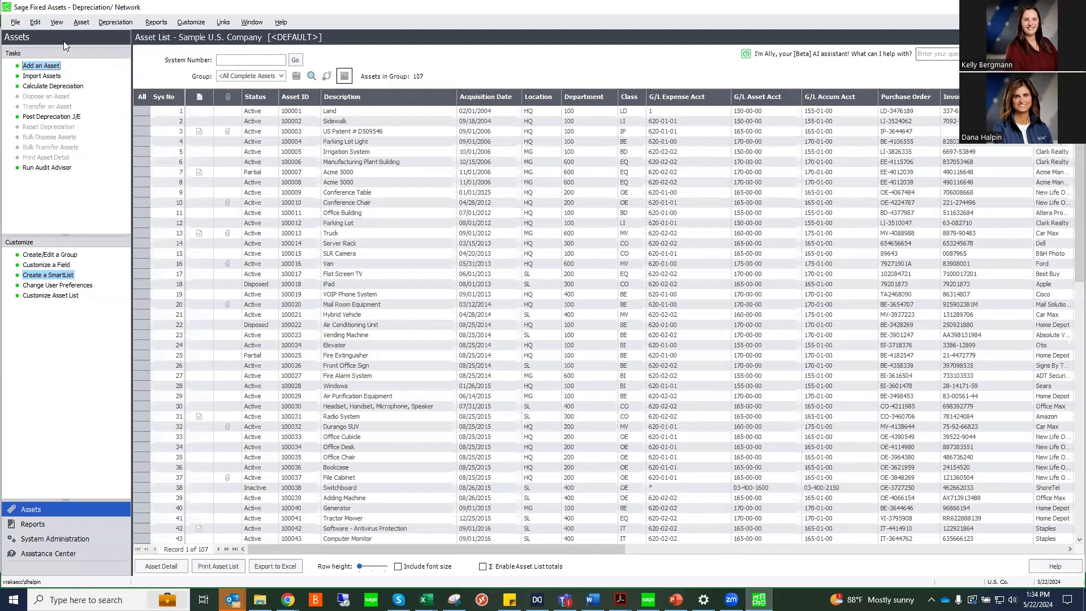
click(160, 566)
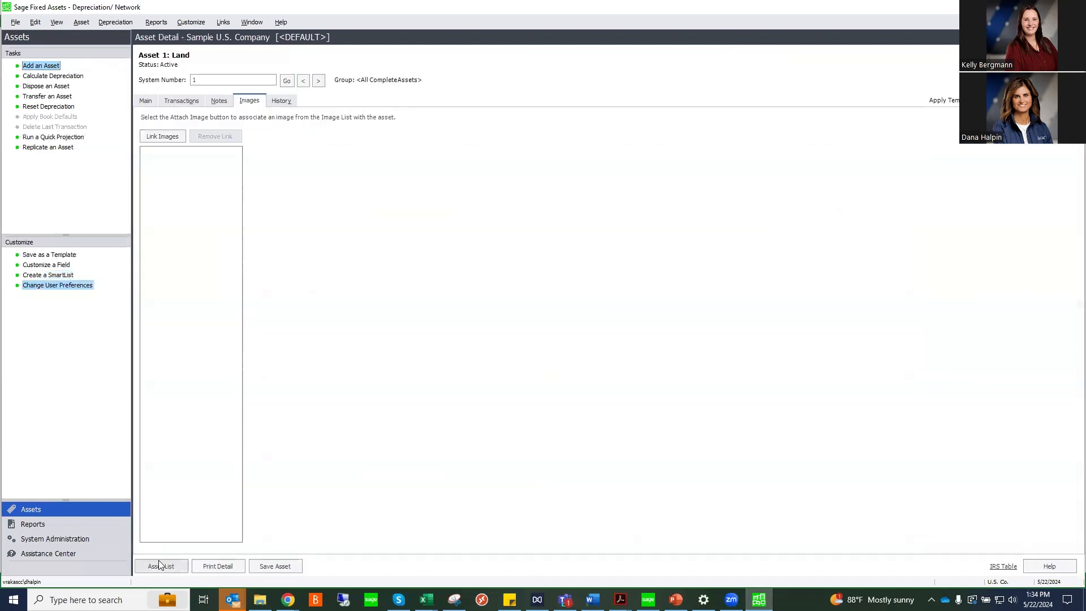
click(159, 566)
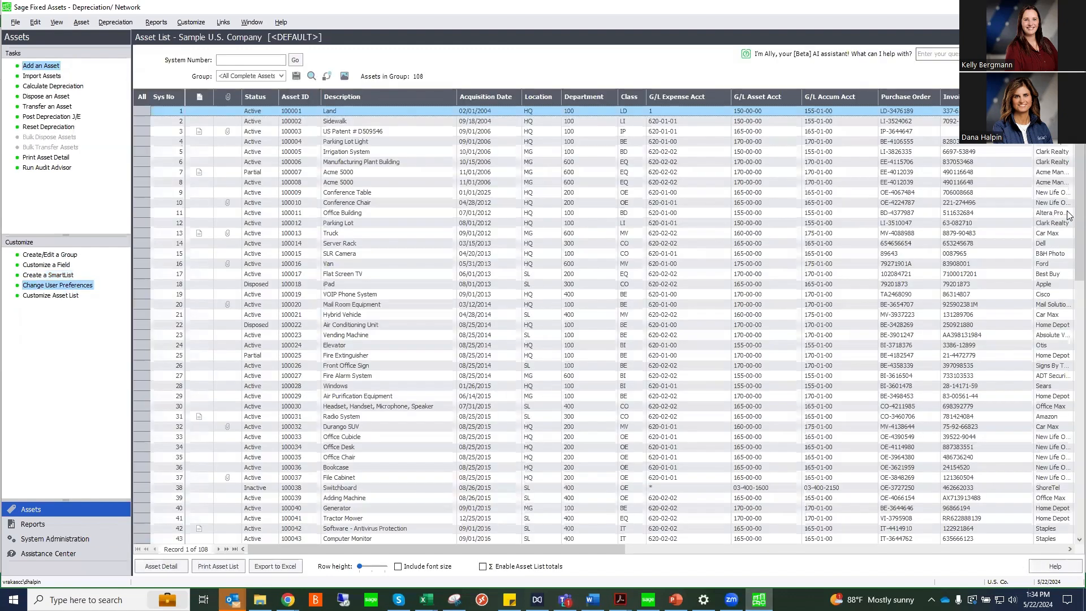
Review the main information of asset 111, the new Computer, including its blank invoice and serial number fields, and return to the asset list.
drag(1078, 213, 1078, 470)
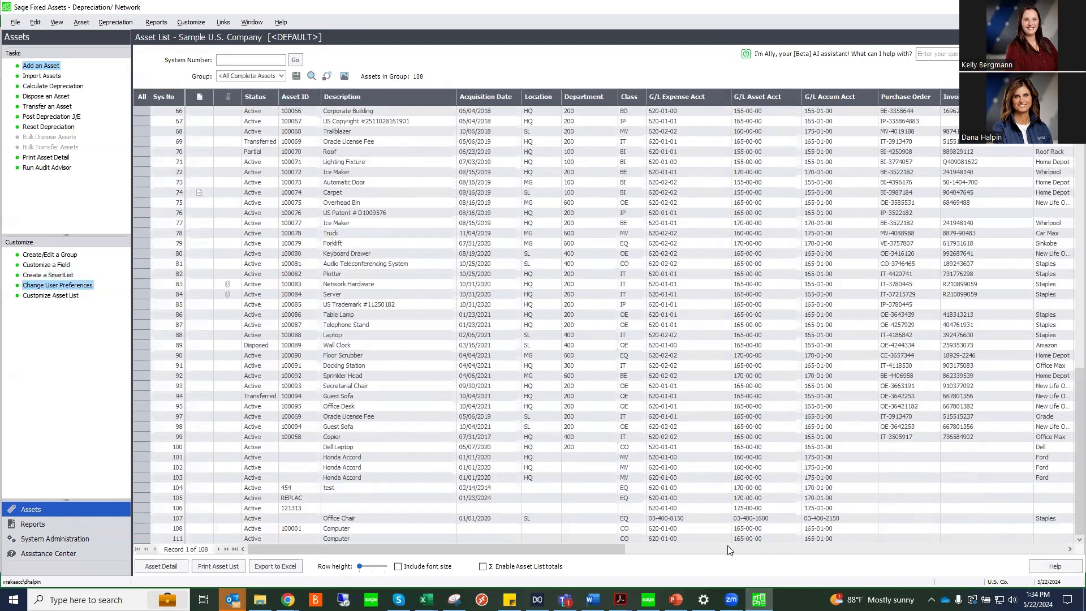
double_click(344, 538)
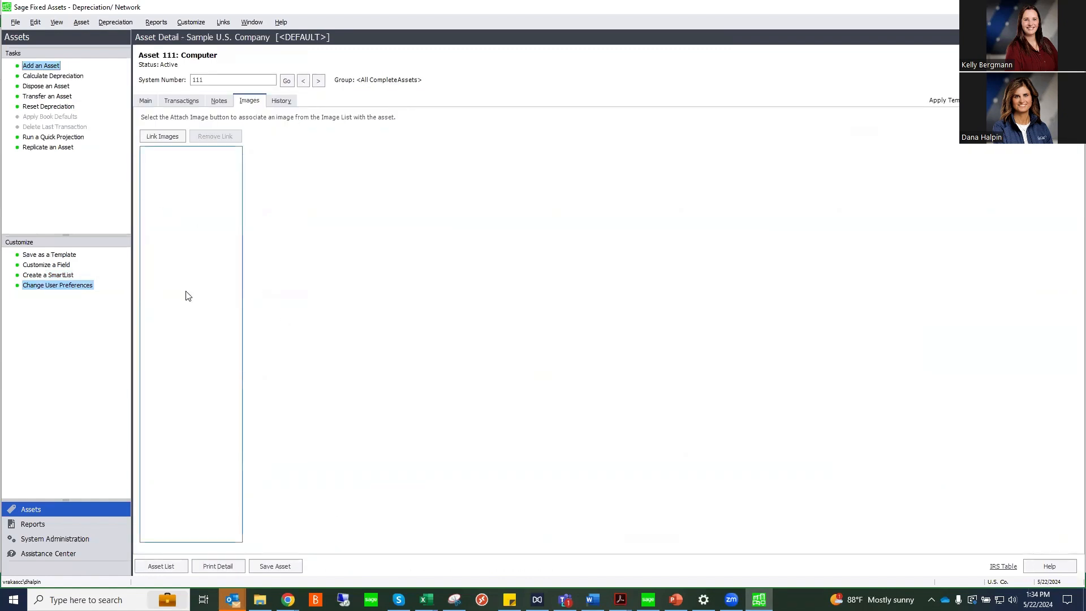
click(145, 102)
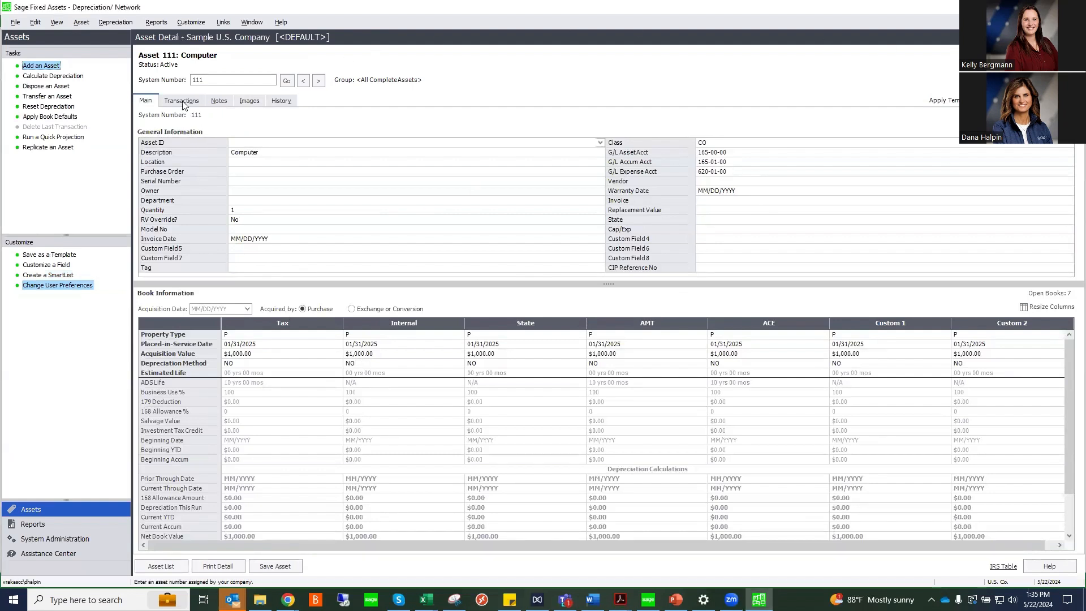
click(704, 203)
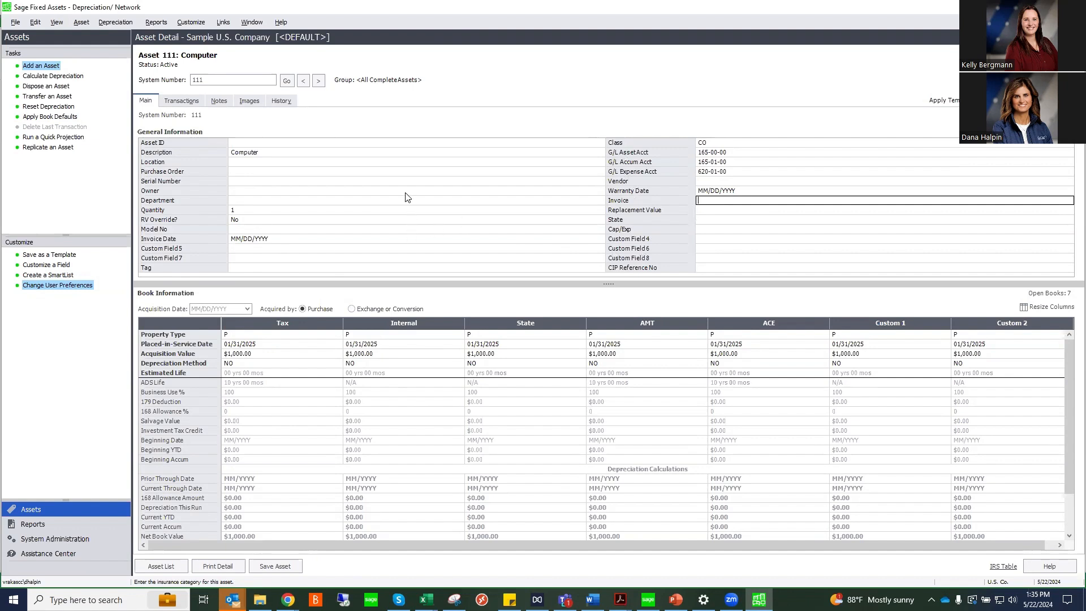
click(319, 181)
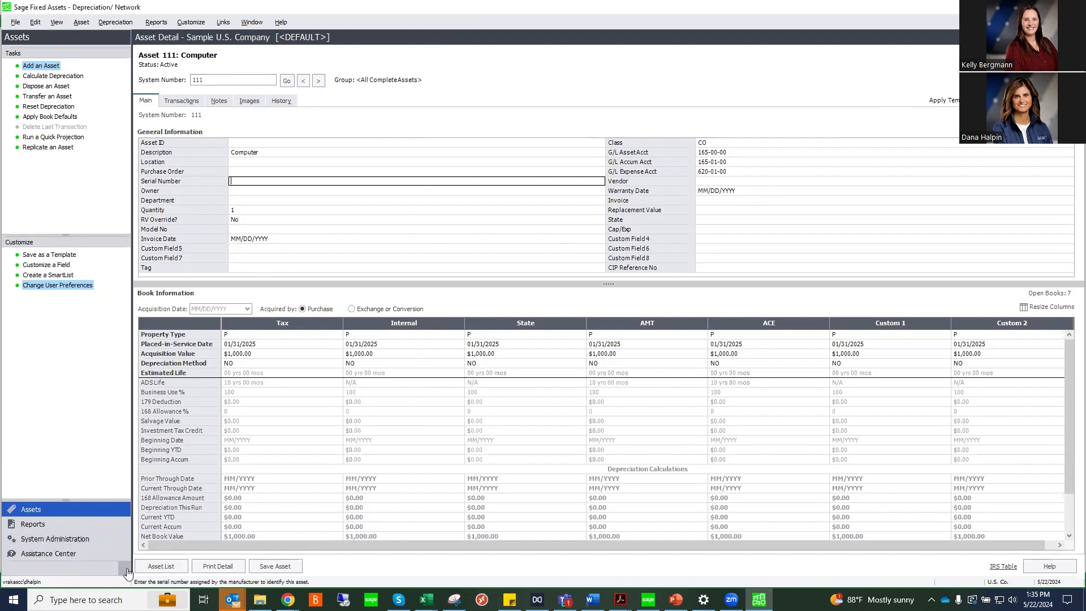
click(161, 566)
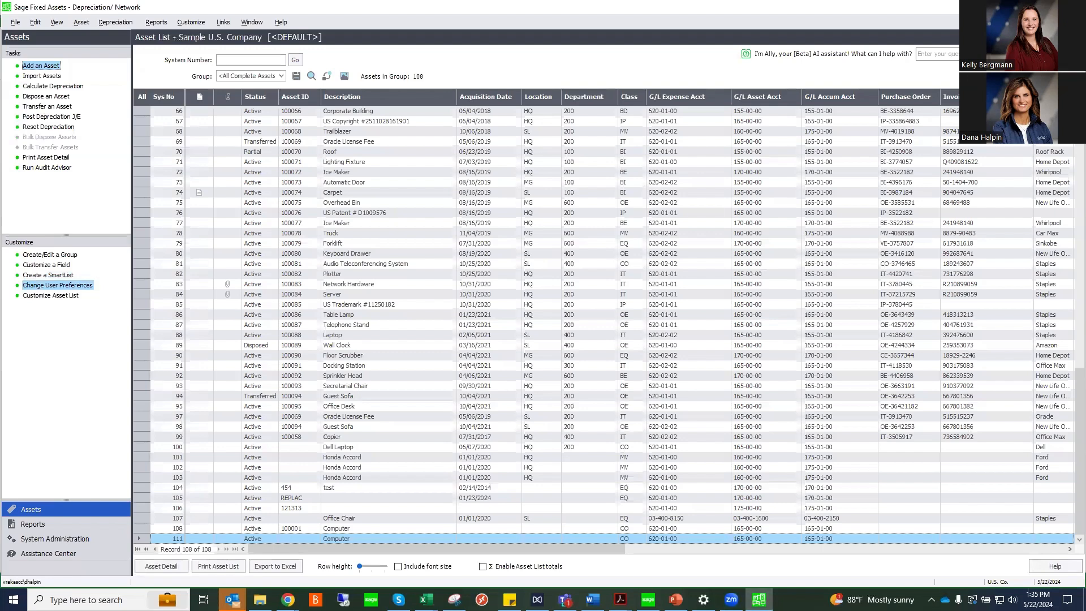
Switch to Sage 100 and open Period End Processing in the Fixed Assets module.
mouse_move(648, 600)
click(644, 552)
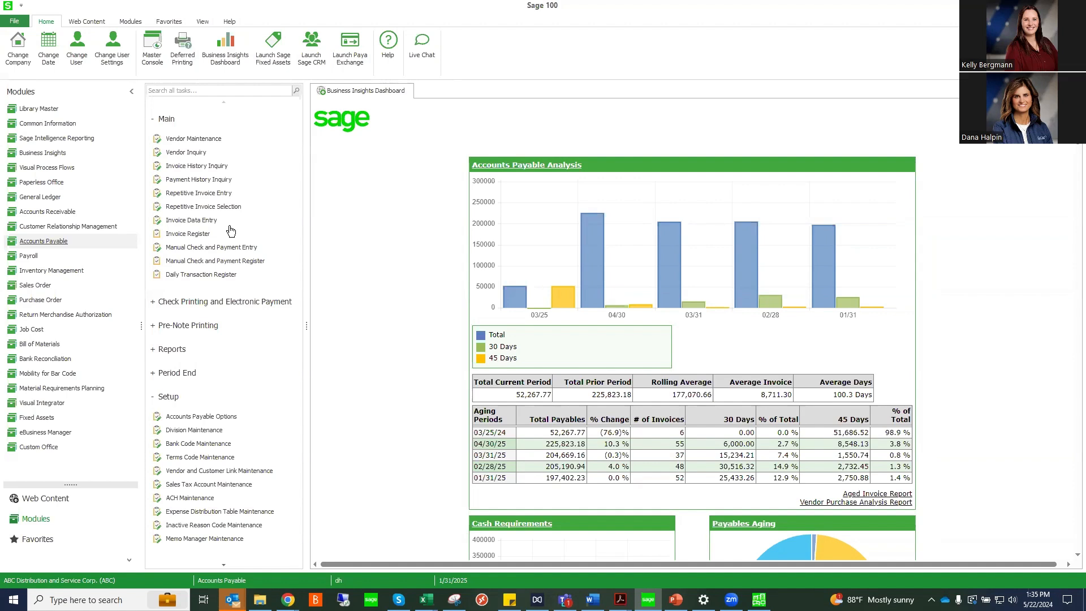
click(153, 122)
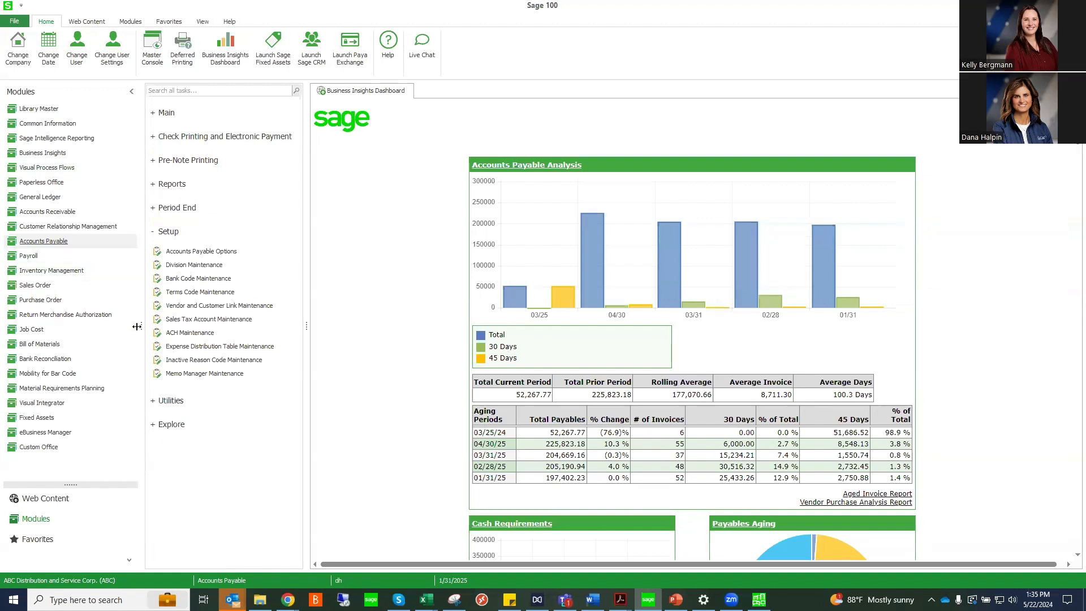
click(26, 422)
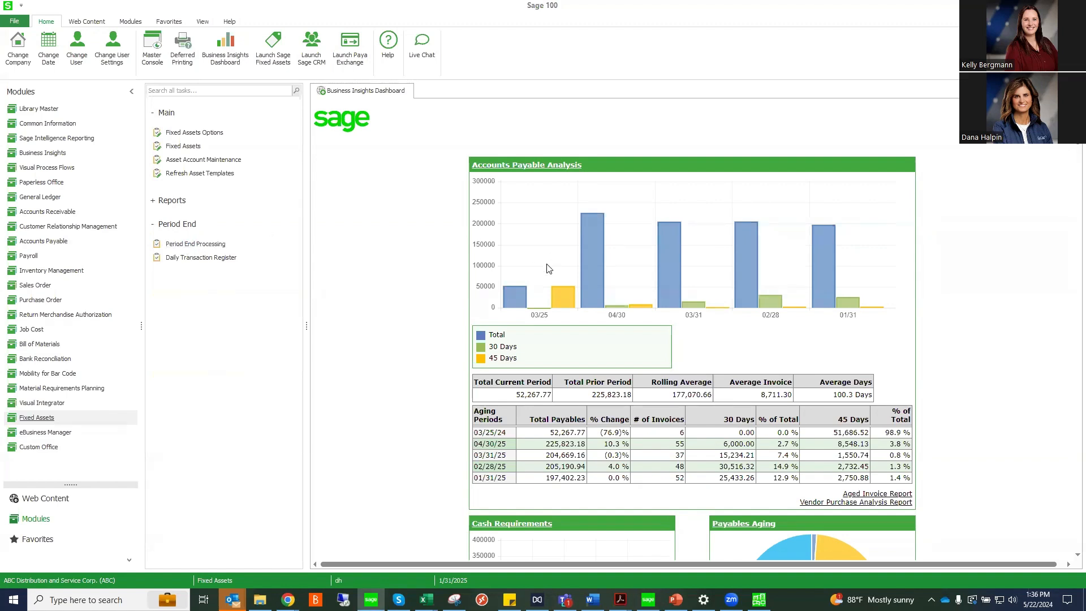
mouse_move(508, 291)
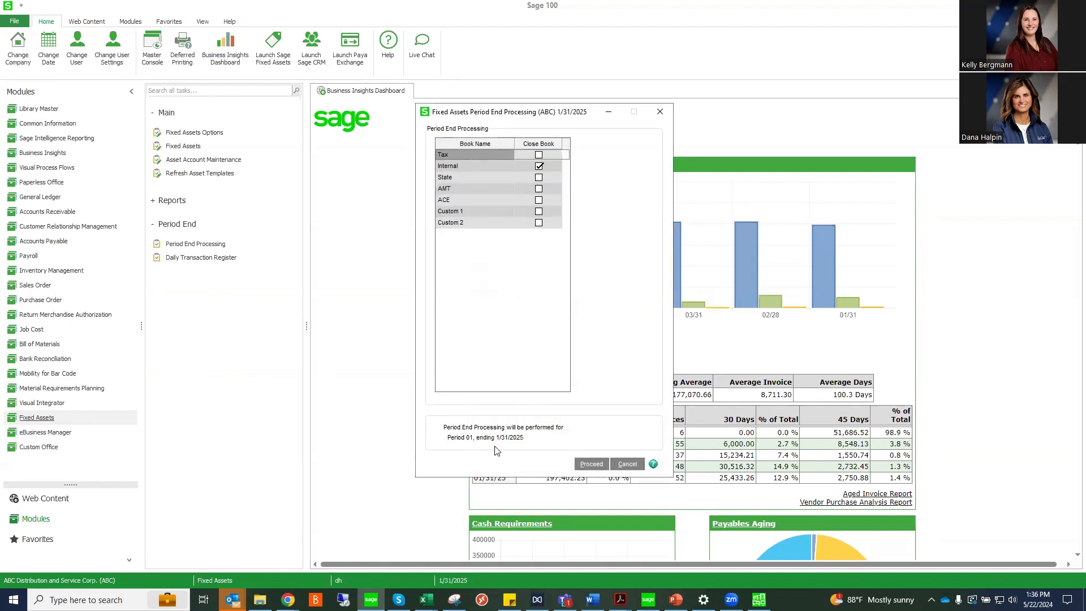
Try to run period end processing for the Internal book, printing the Fixed Assets Journal to Adobe PDF, and preview the journal error log.
click(592, 464)
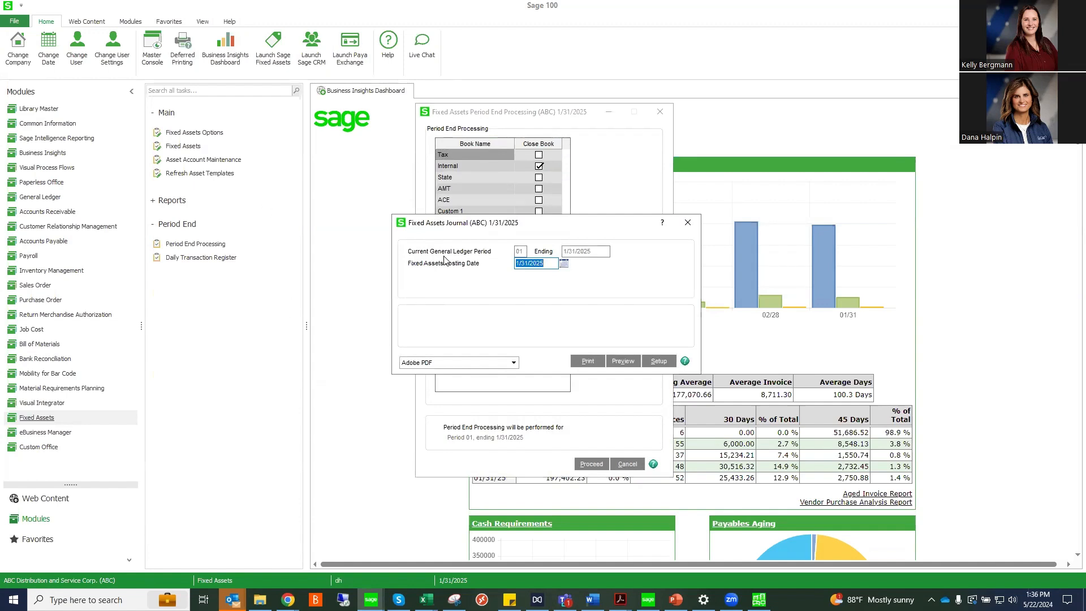
click(587, 361)
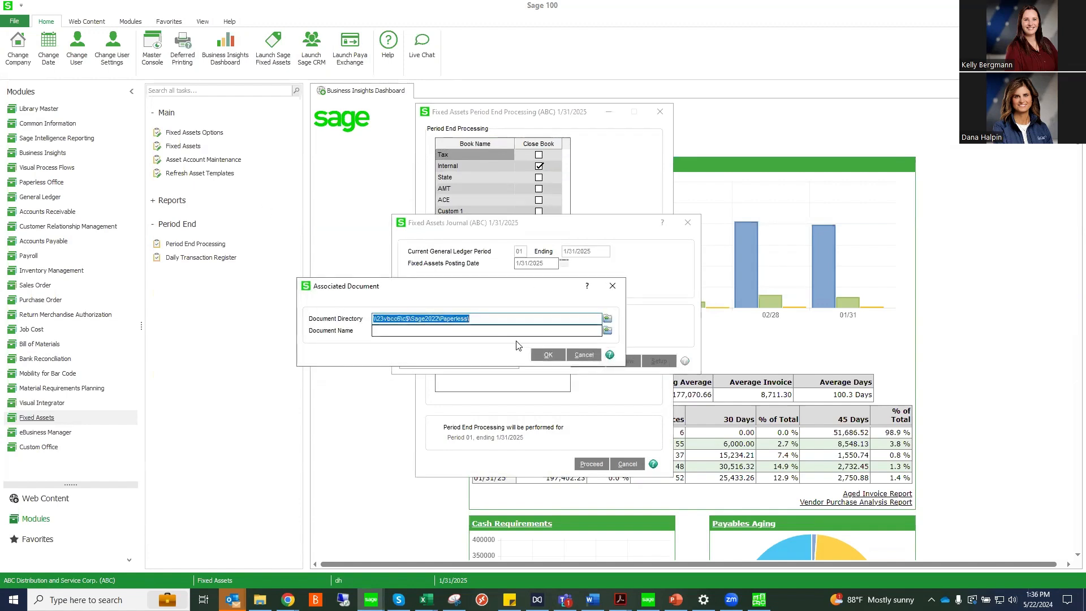
click(538, 355)
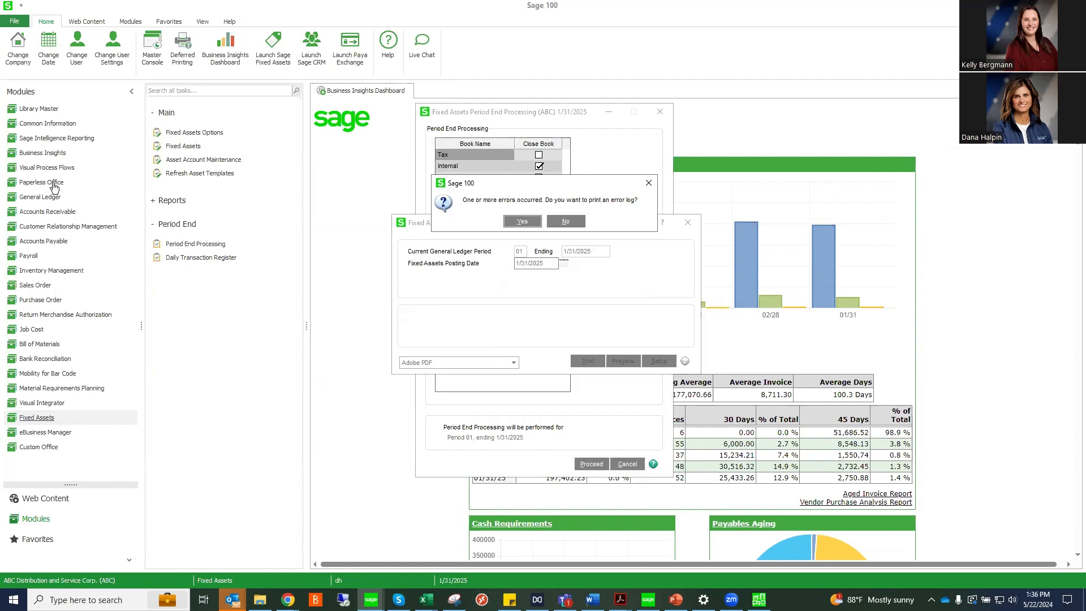
click(524, 224)
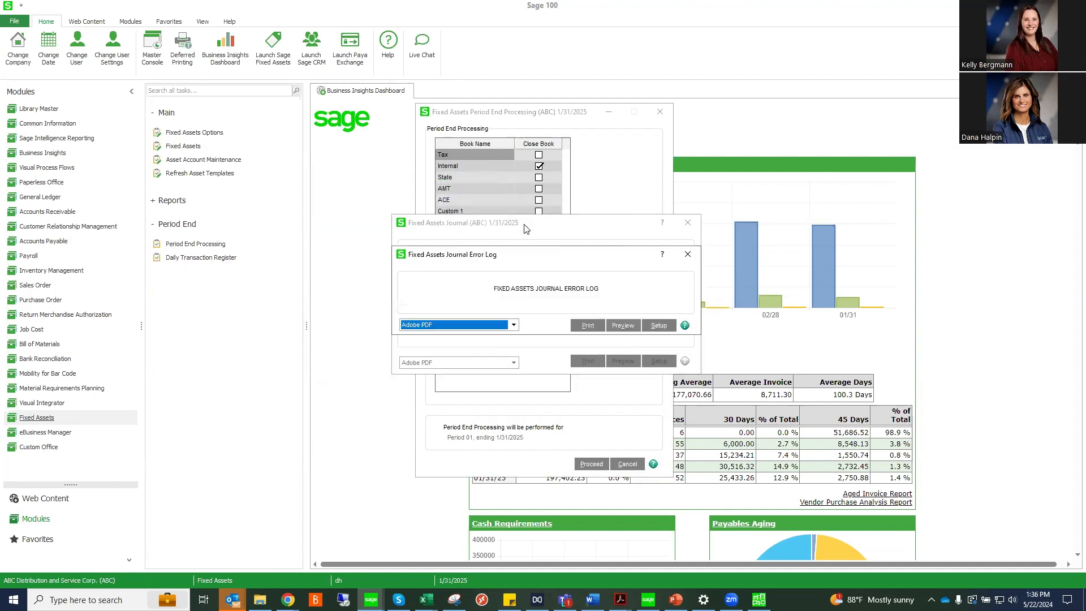
click(620, 322)
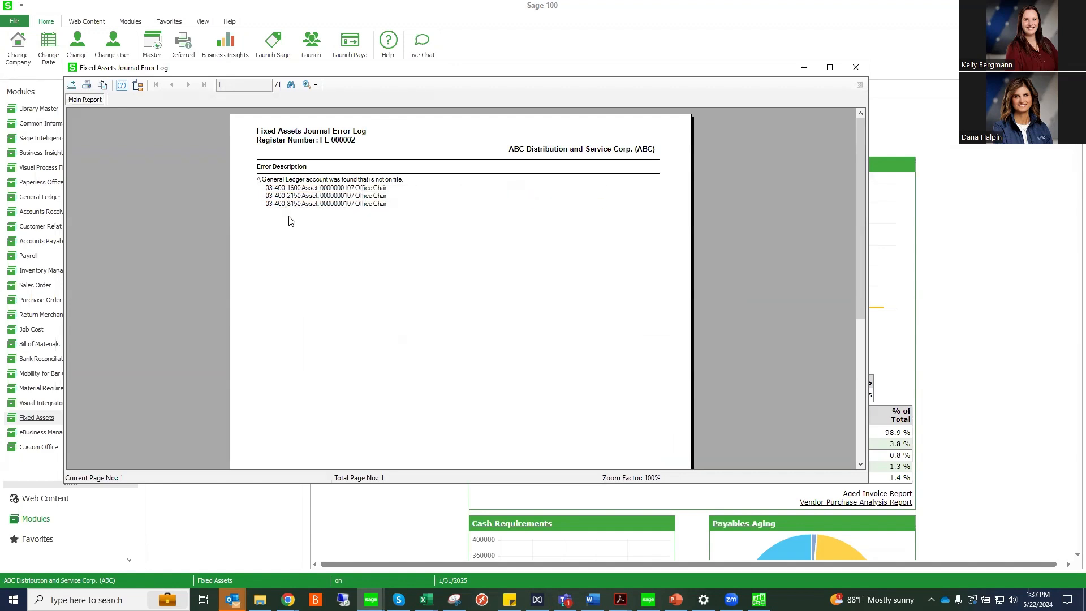
Switch to Sage Fixed Assets, find system number 107 and open the Office Chair's asset detail.
mouse_move(759, 600)
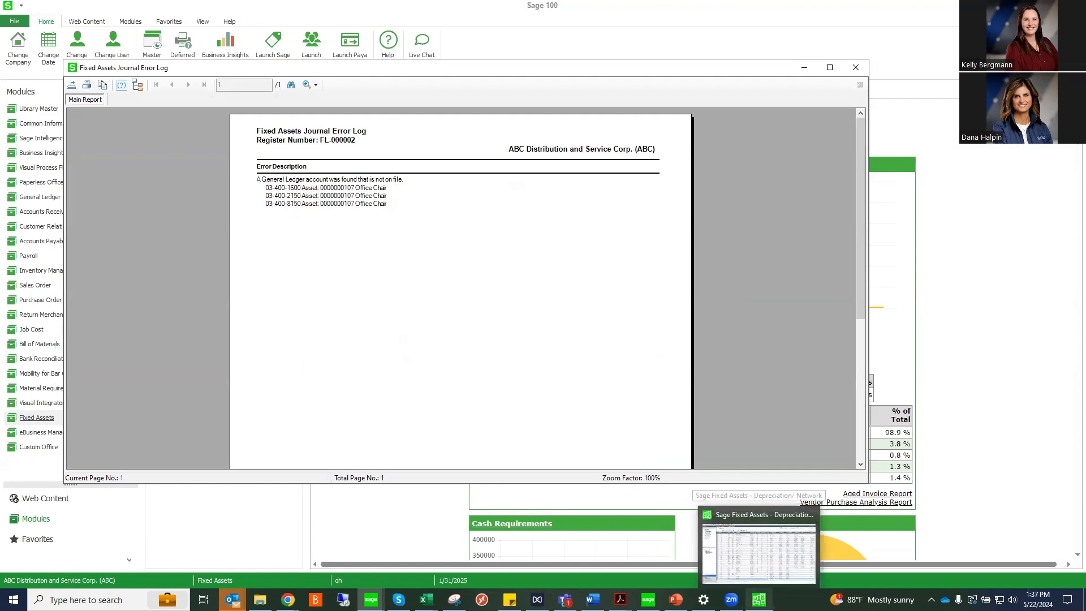
click(758, 562)
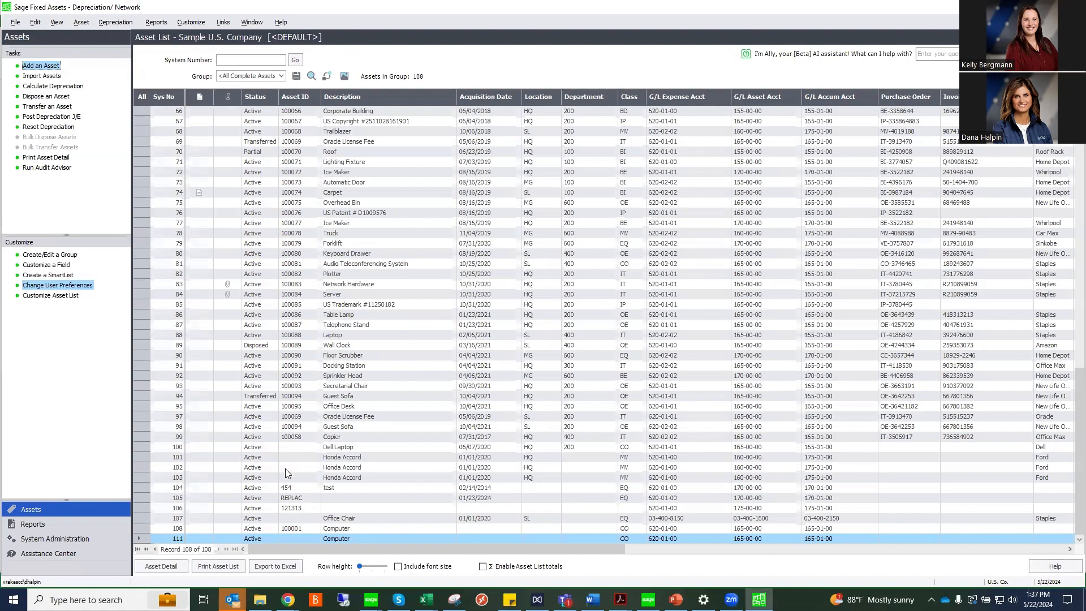
drag(1071, 424, 1061, 144)
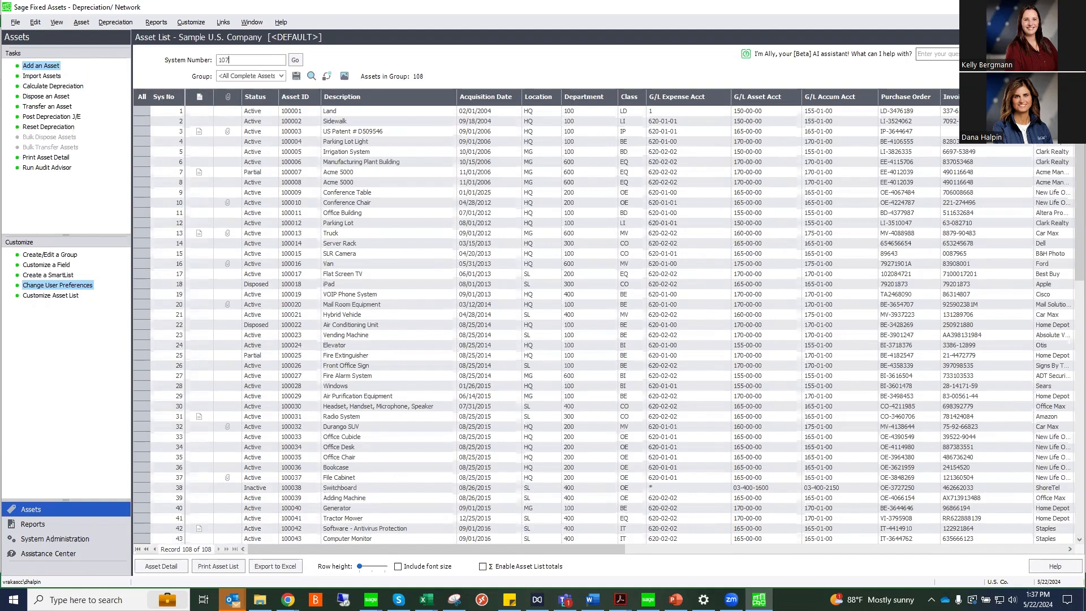
click(295, 60)
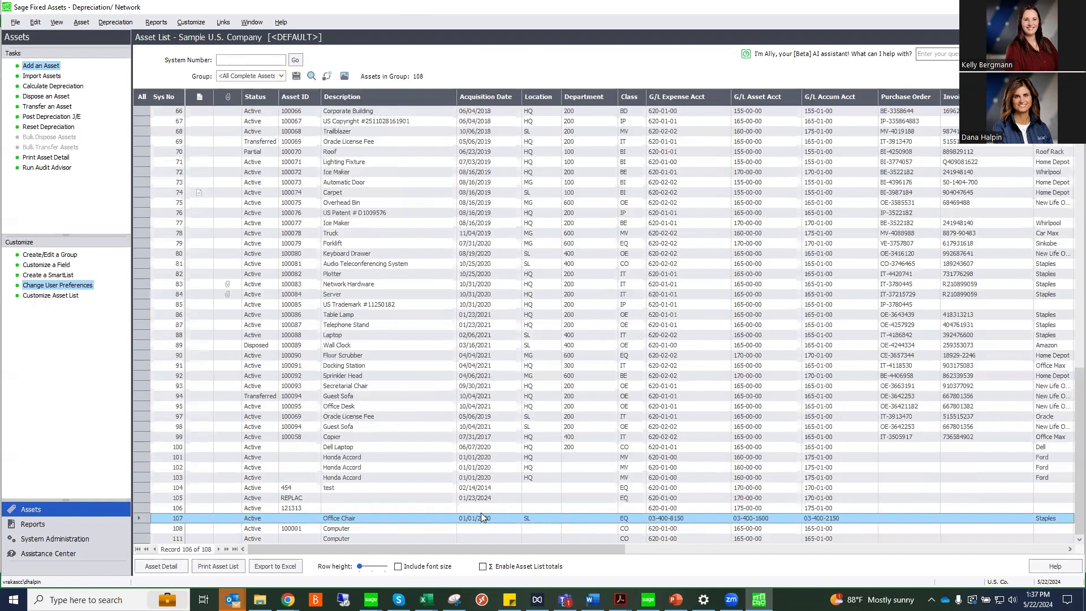
double_click(318, 518)
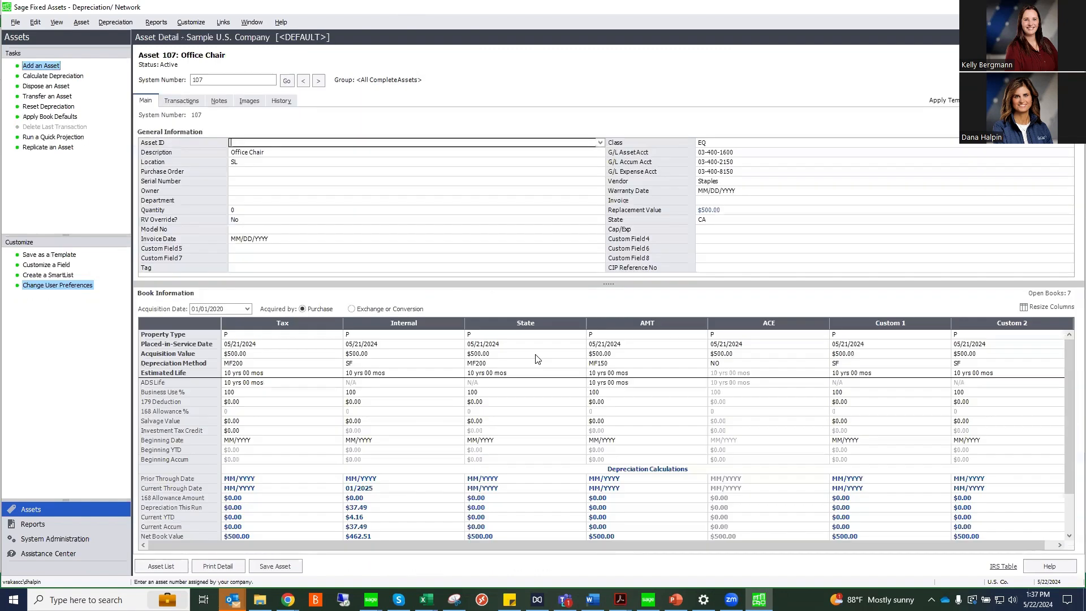
Set the Office Chair's G/L asset account to 160-00-00 and its G/L accumulated depreciation account to 165-01-00.
click(728, 154)
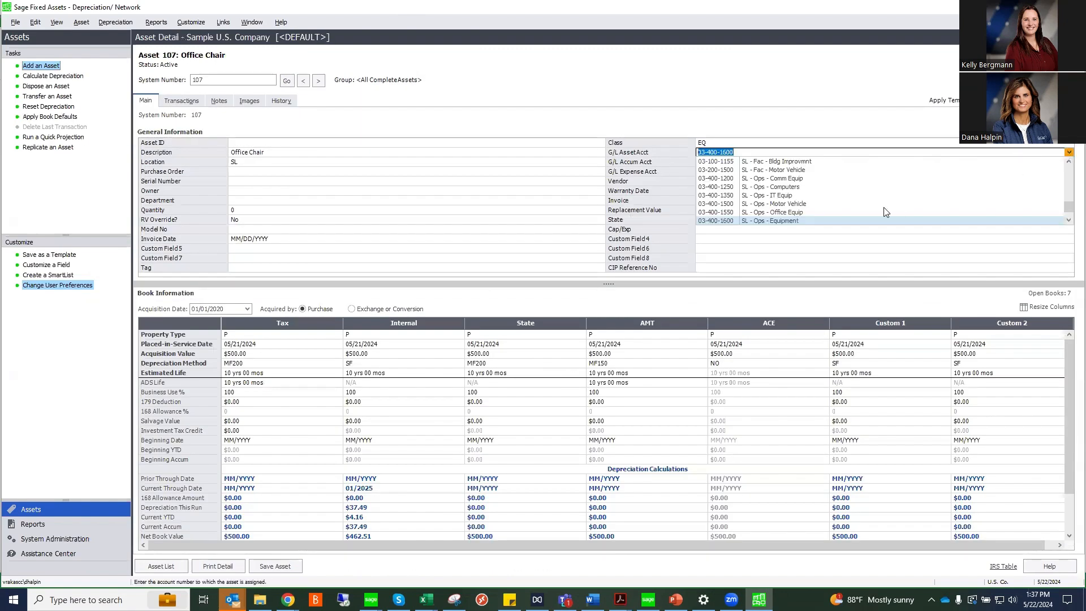
scroll(1021, 223, down, 1)
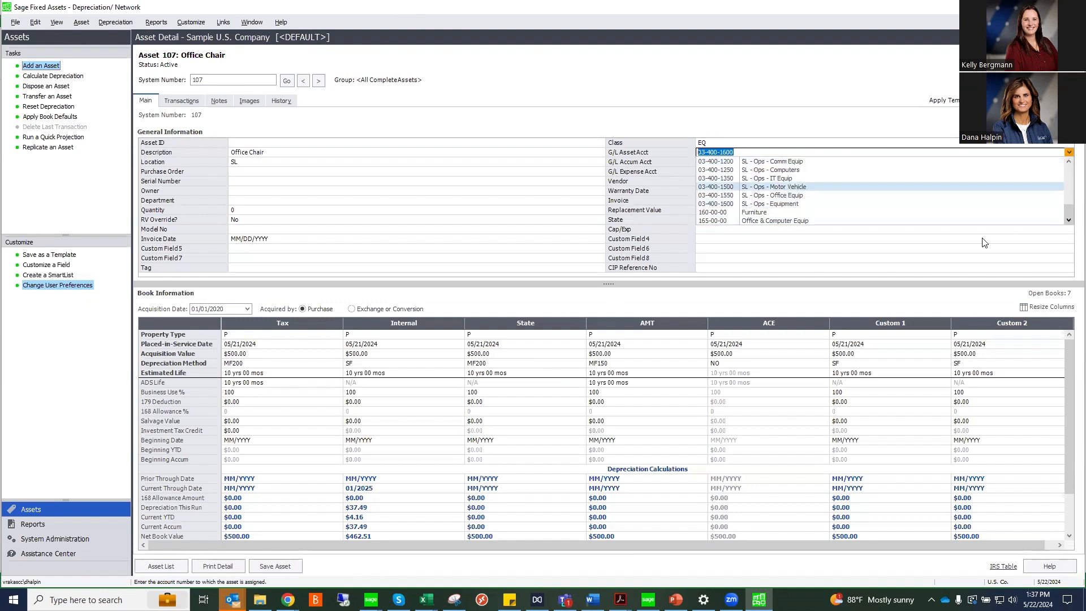
click(779, 212)
click(754, 162)
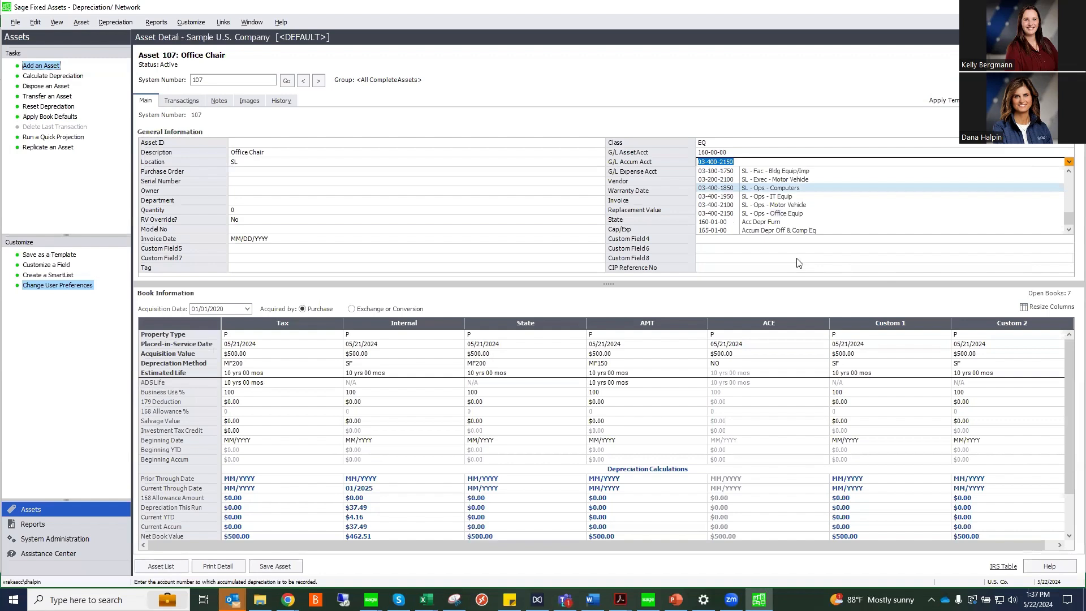
click(760, 231)
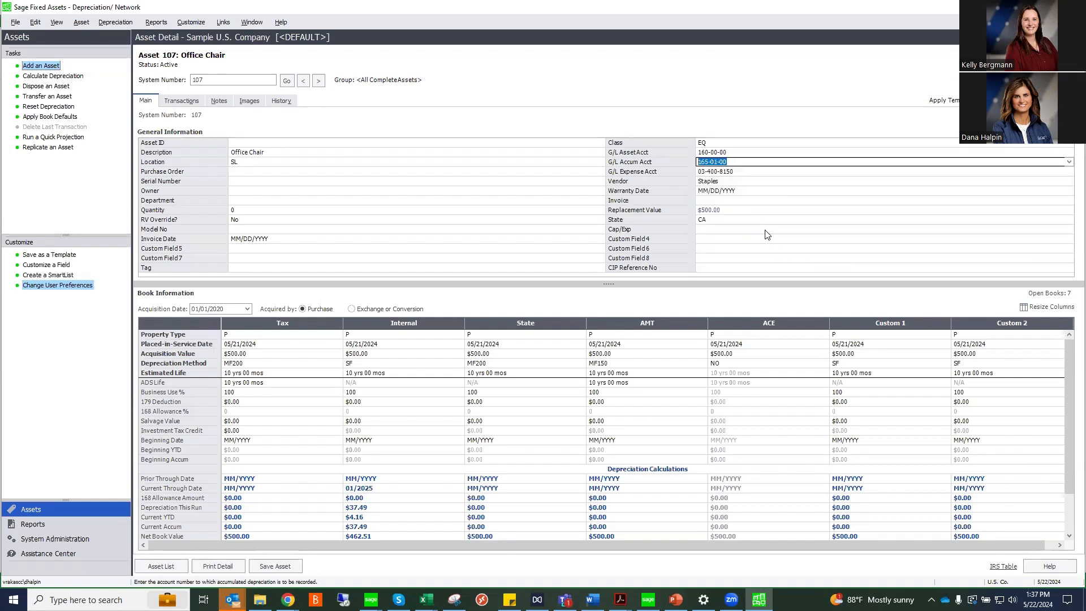
Set the Office Chair's G/L expense account to 620-01-00, save the asset and return to the asset list.
click(769, 172)
click(1067, 238)
click(759, 241)
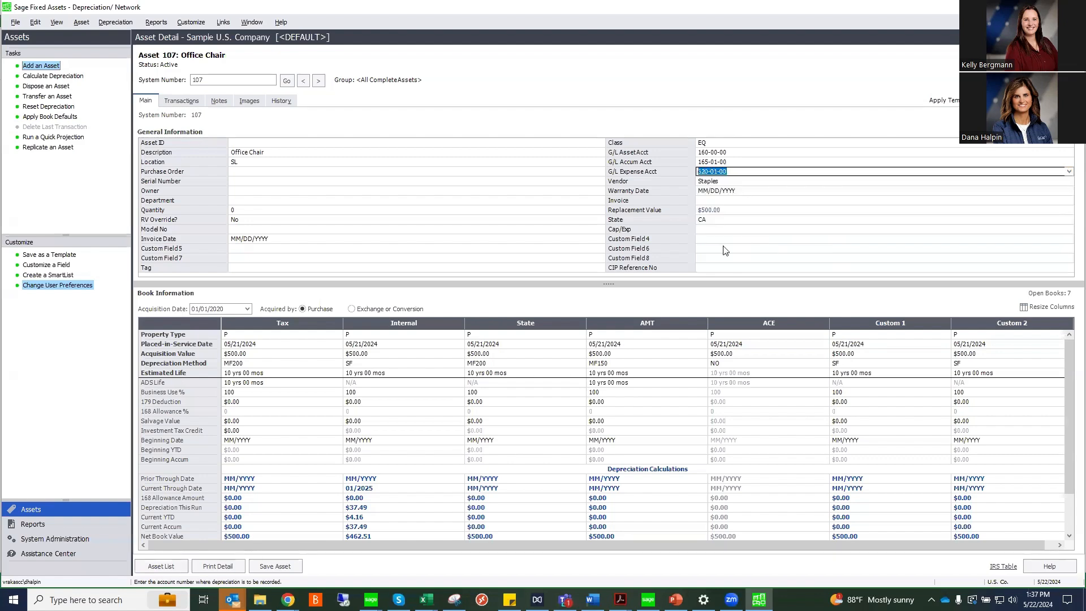
click(266, 567)
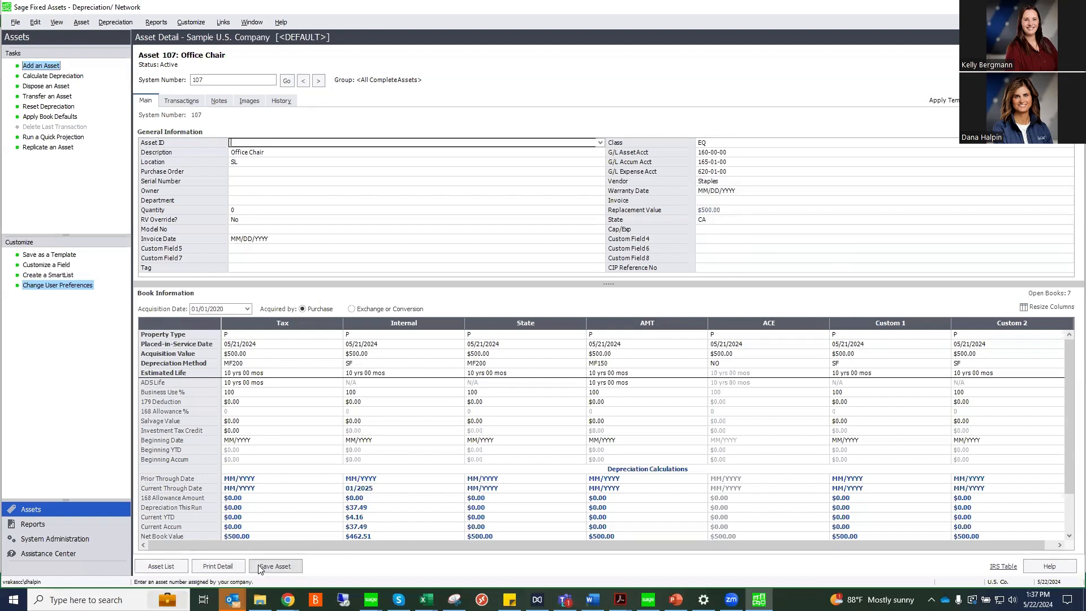
click(161, 566)
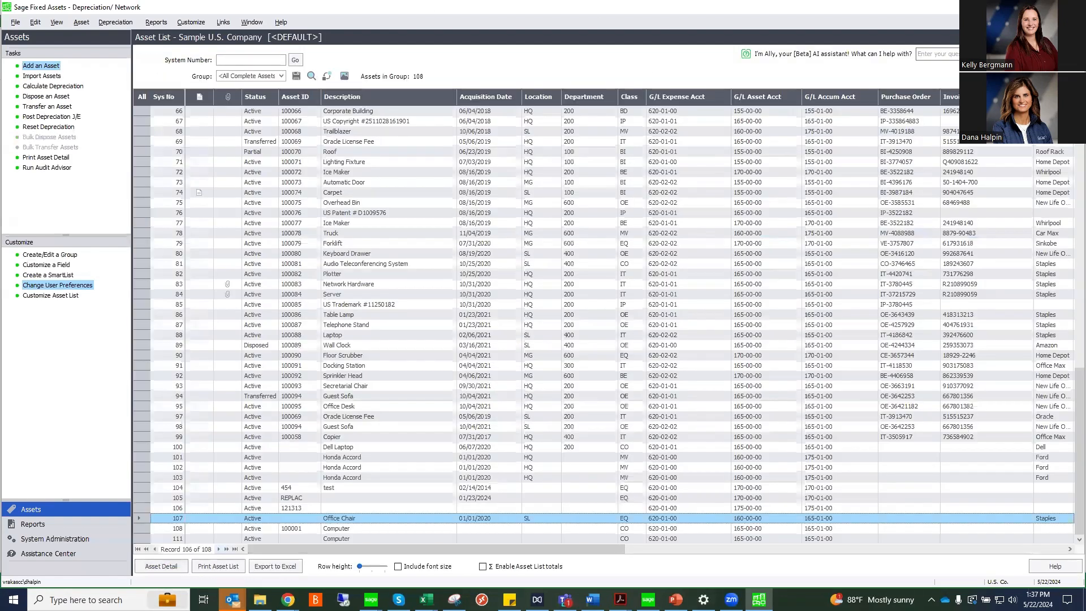
click(1021, 7)
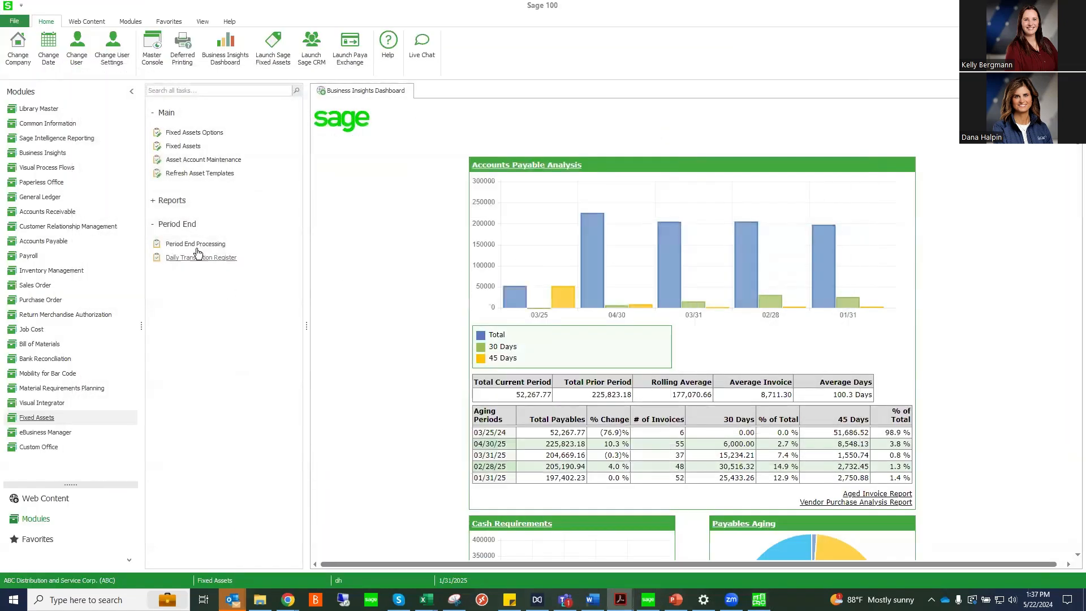
click(196, 245)
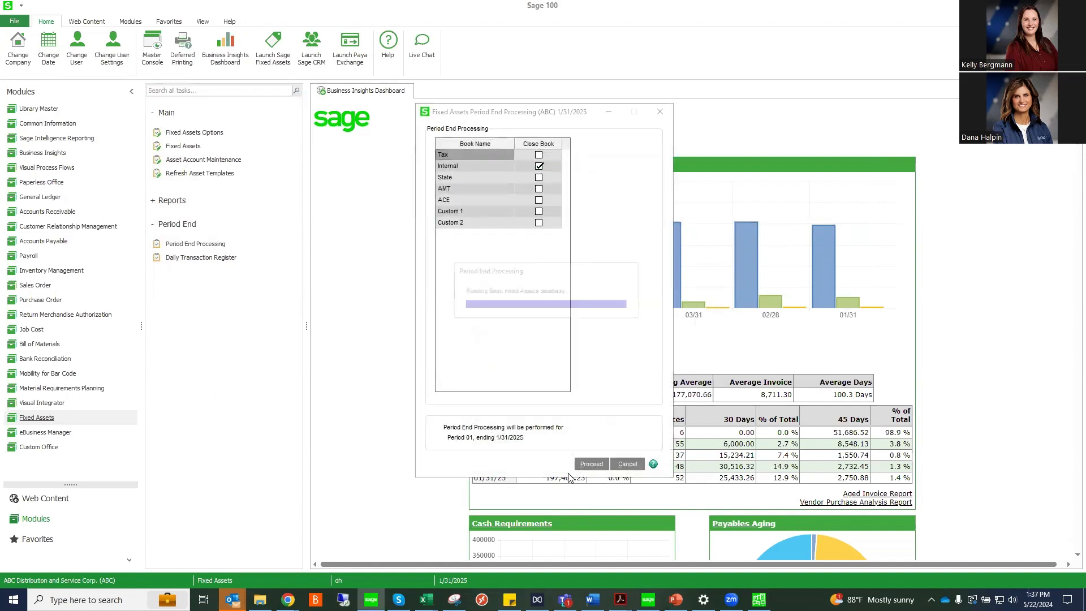
key(Return)
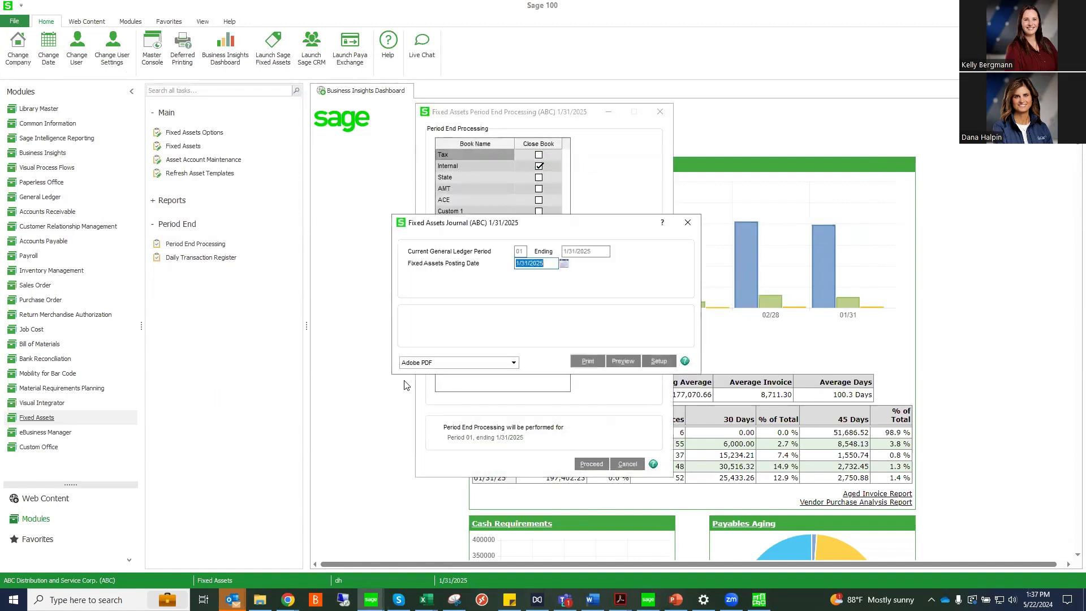
click(688, 222)
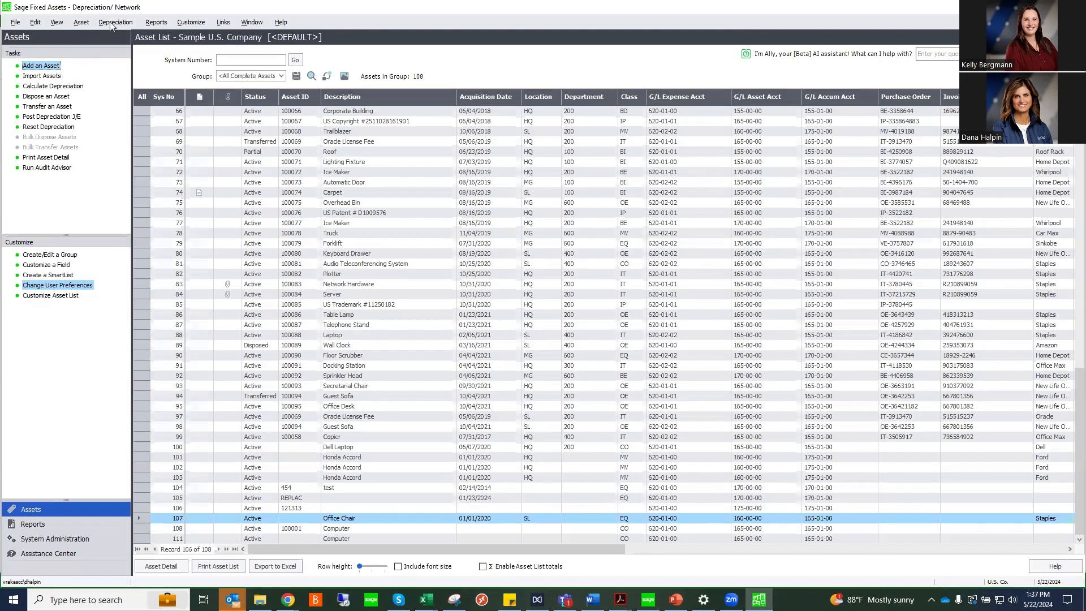
Calculate Internal book depreciation for the Active Assets group through 01/2025, then close the Depreciation Expense report and the Depreciate dialog.
click(109, 22)
click(129, 36)
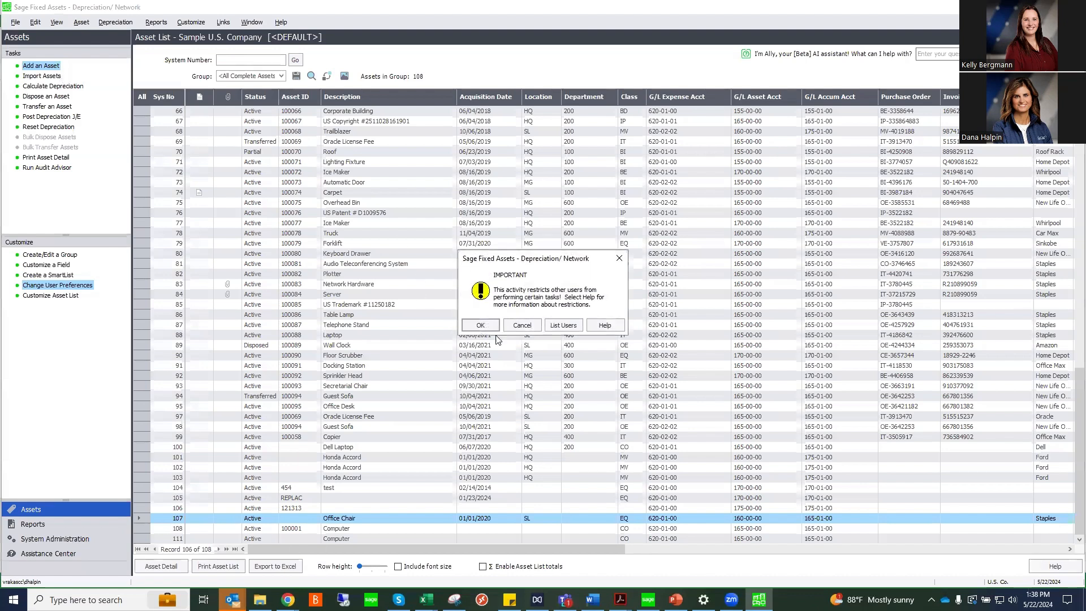
click(480, 327)
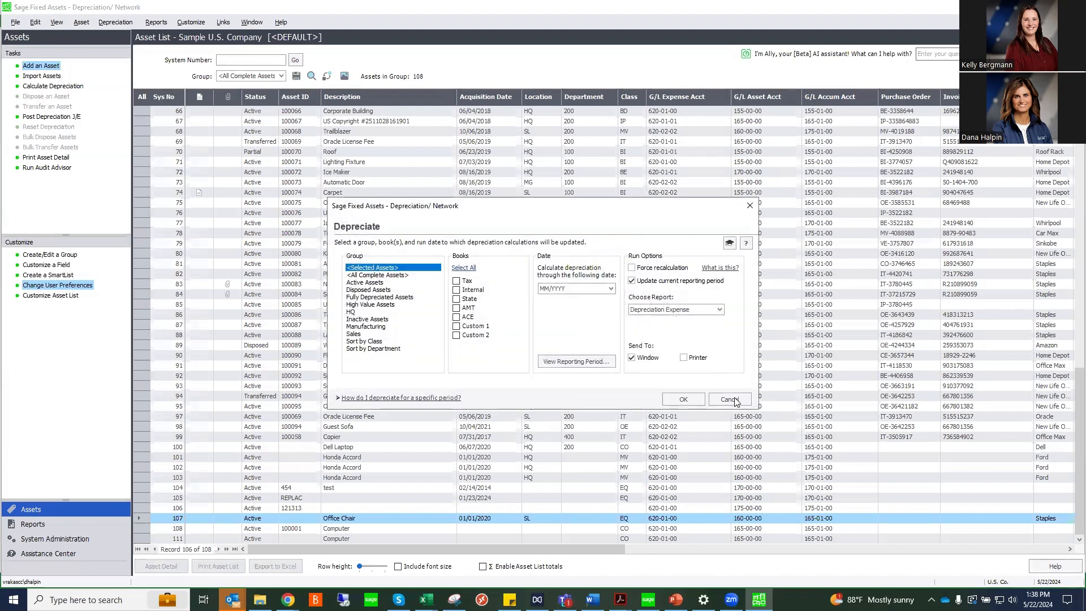
click(365, 283)
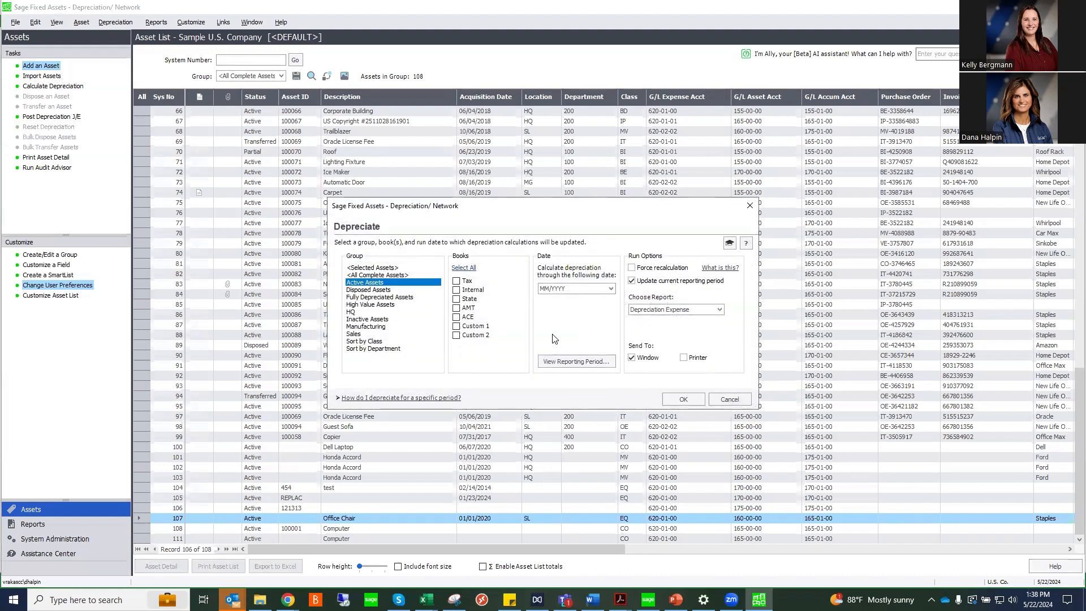
click(470, 290)
click(571, 288)
text(01/2025)
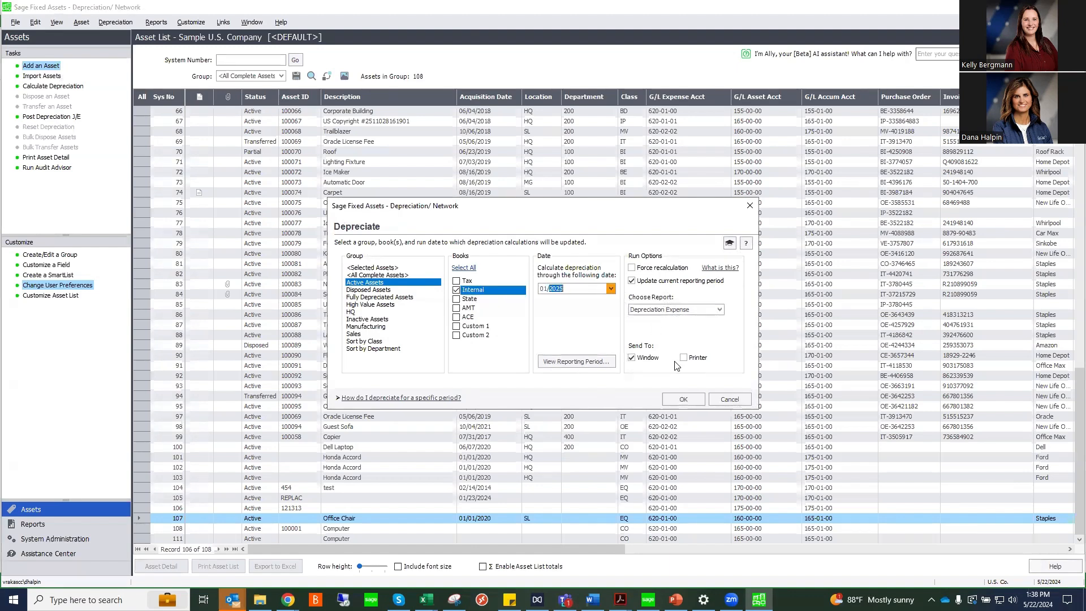
click(683, 400)
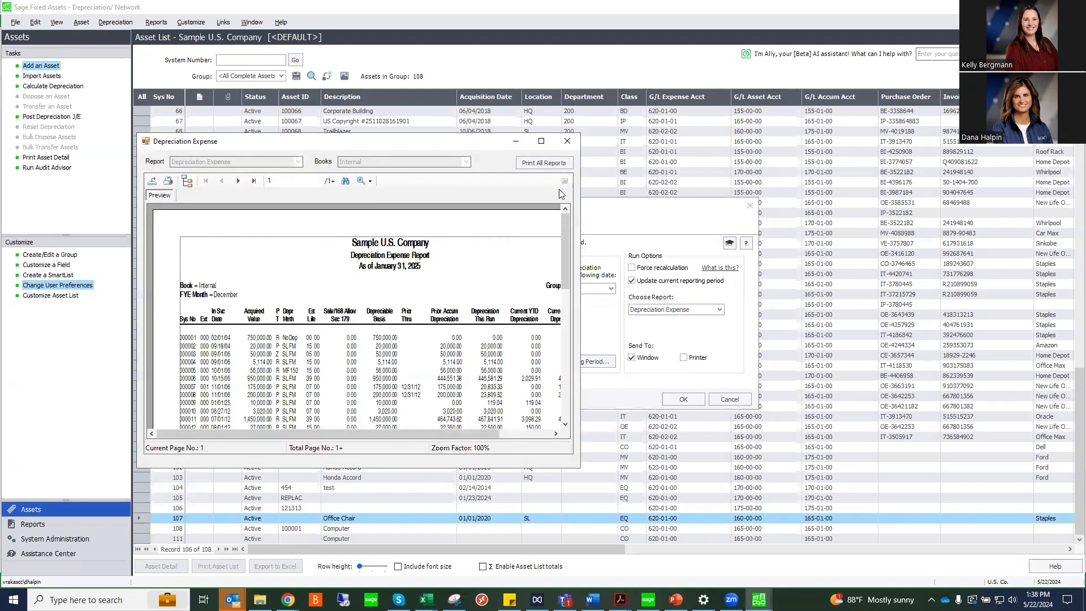
click(565, 143)
click(730, 399)
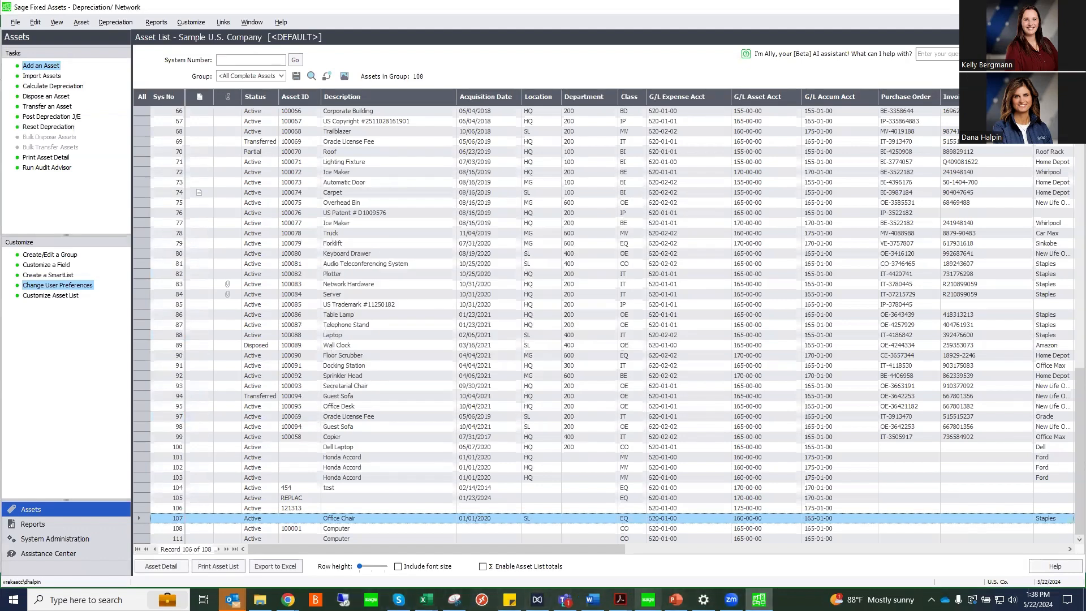
Switch to Sage 100, print and update the Fixed Assets Journal dated 1/31/2025, and advance the Internal book to Period 02 ending 2/28/2025.
click(648, 599)
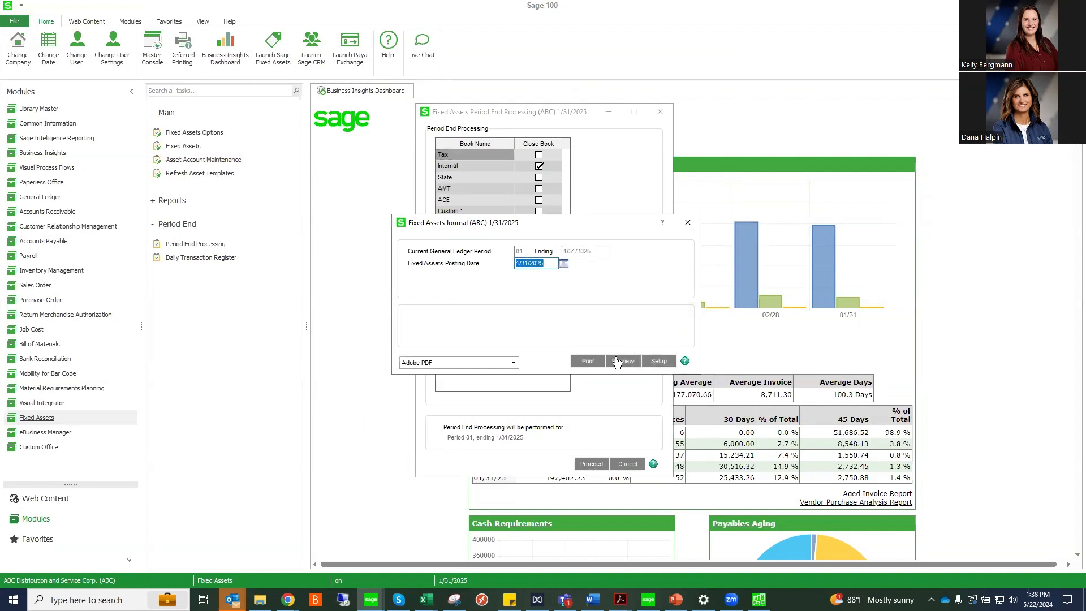
click(588, 362)
click(560, 363)
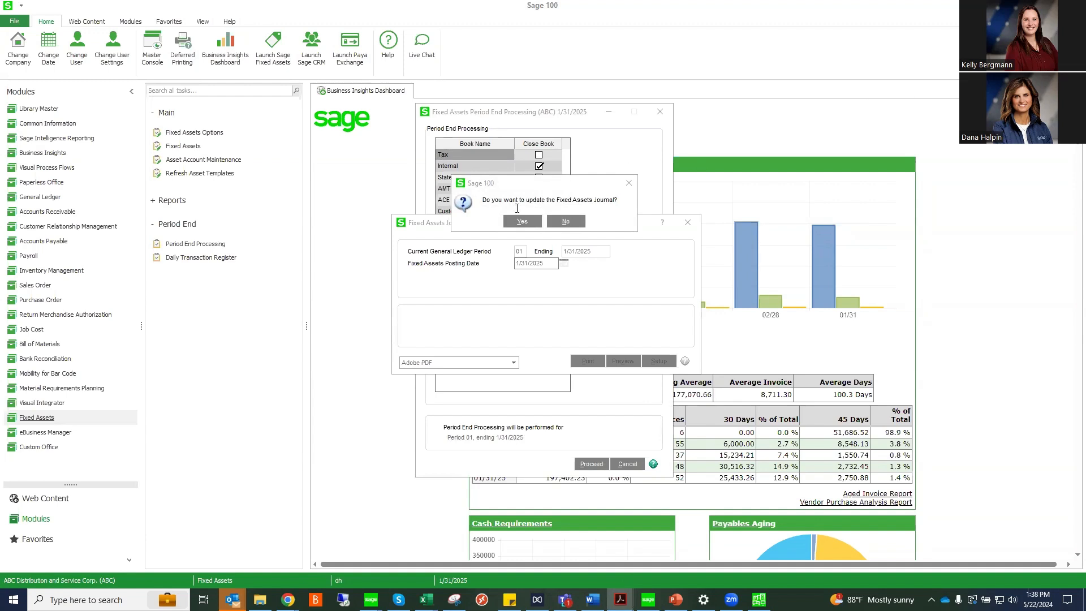
click(521, 222)
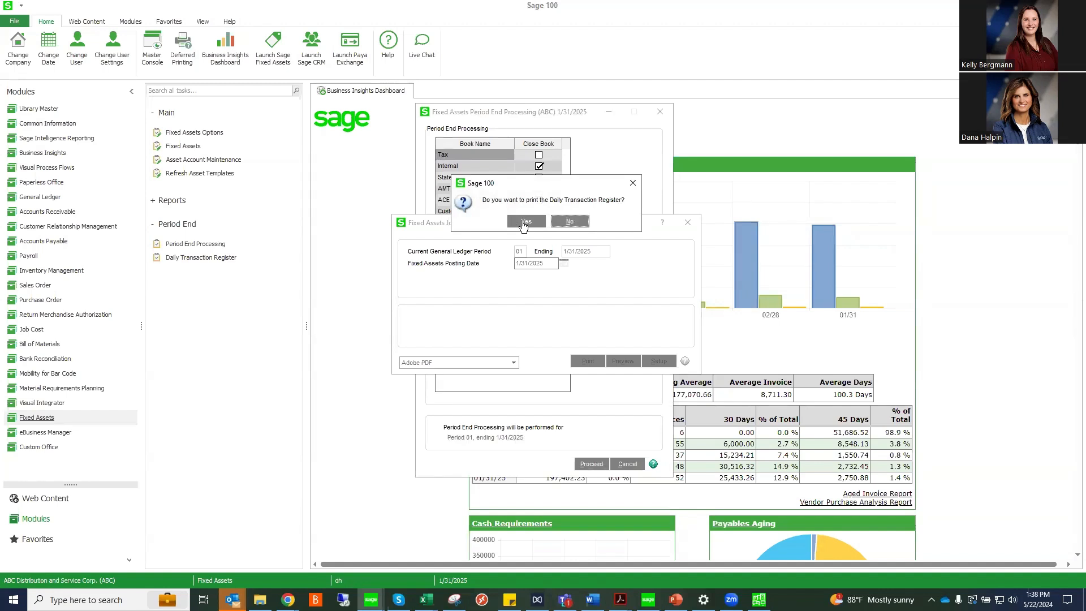
click(523, 222)
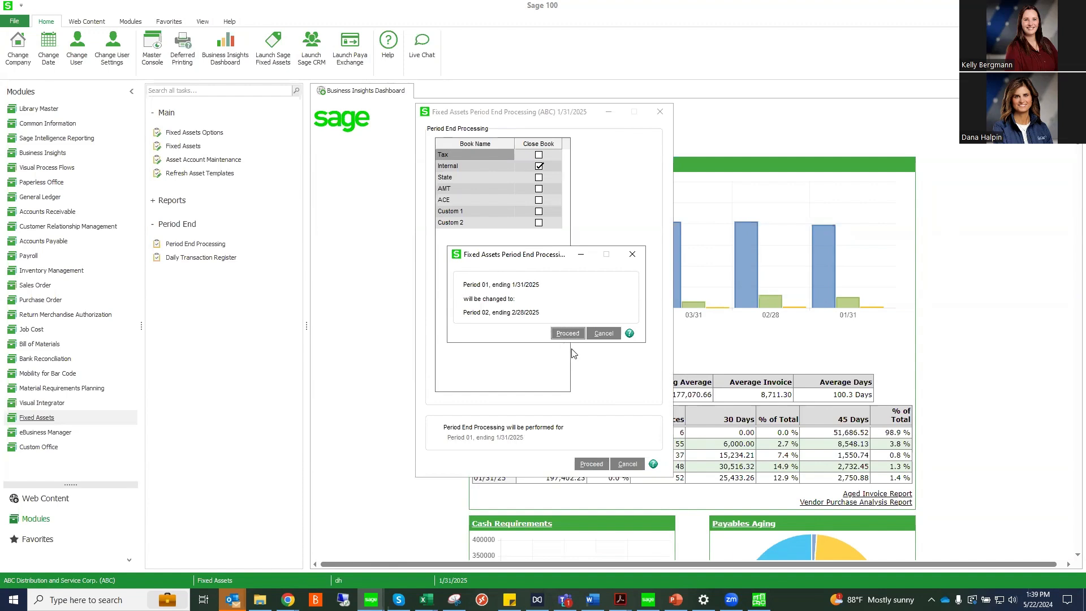
click(567, 333)
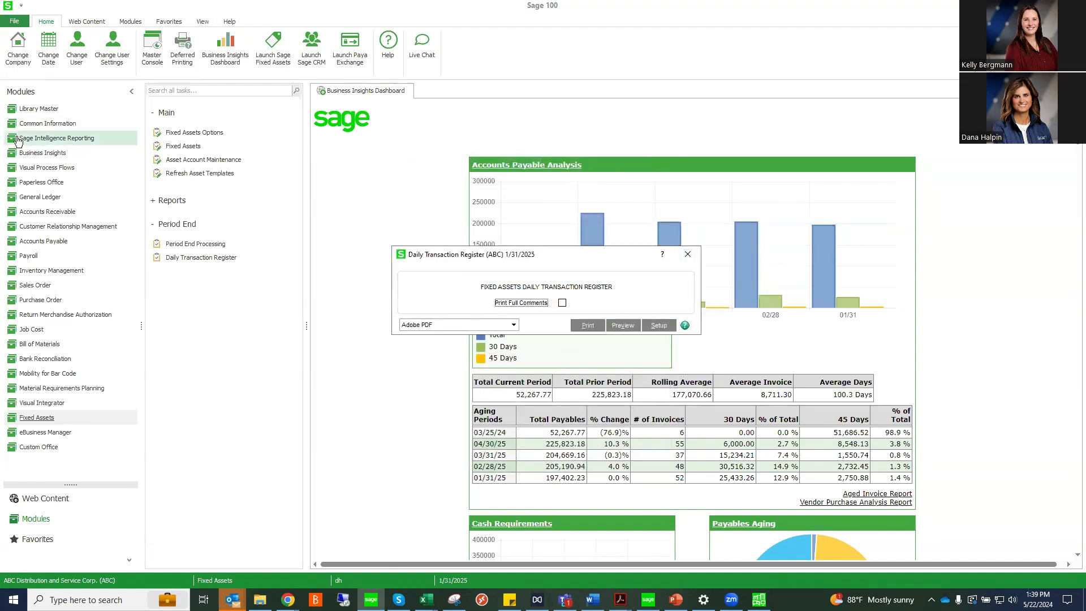
Preview the Fixed Assets Daily Transaction Register, page through to its totals, close it and update the register.
click(622, 328)
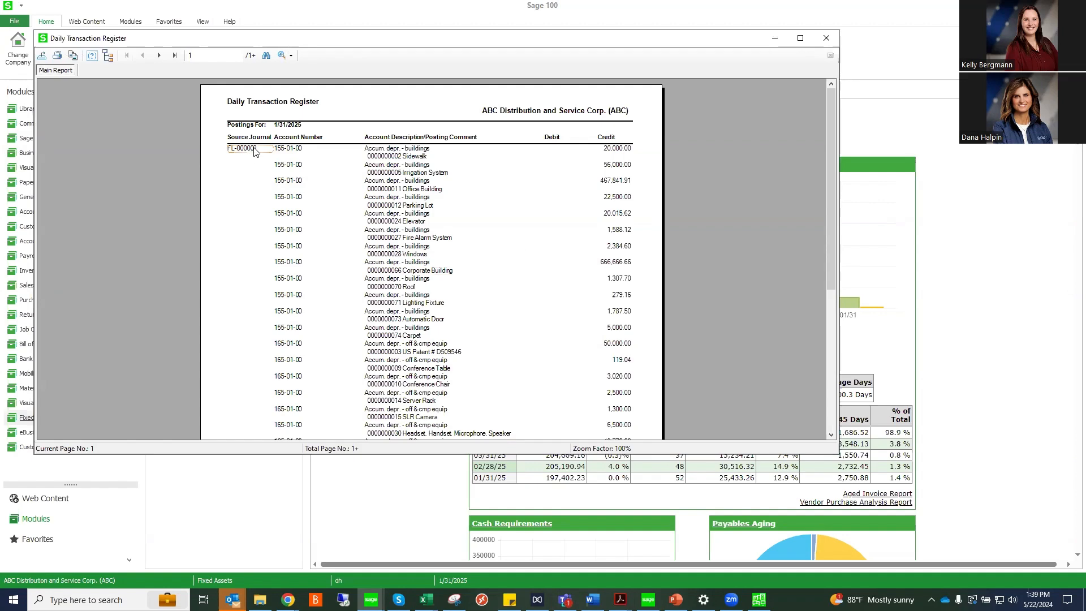
click(798, 38)
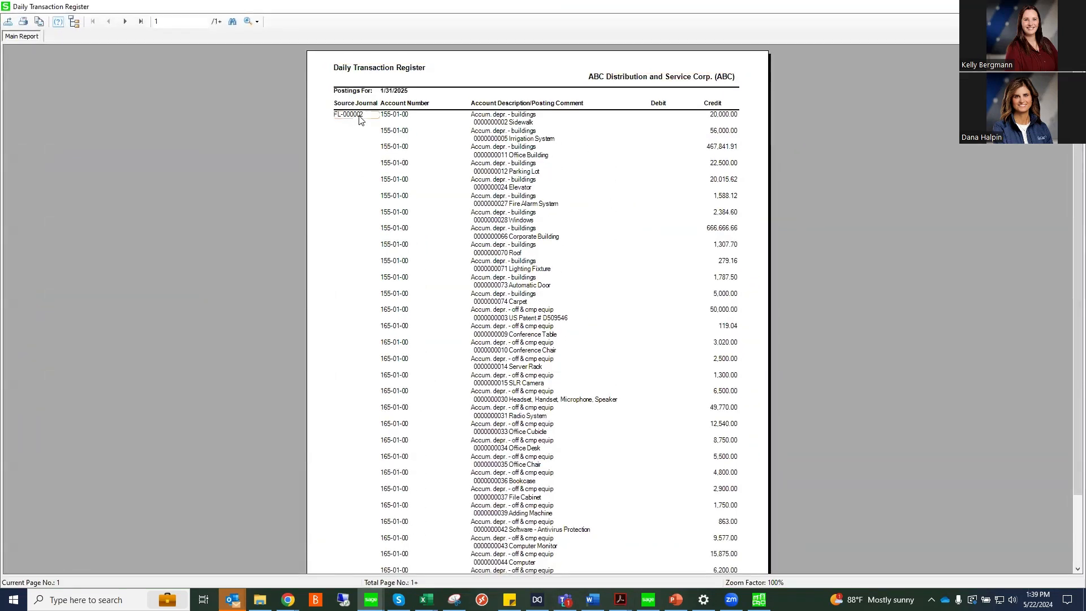
scroll(605, 303, down, 5)
scroll(601, 303, up, 5)
click(125, 22)
click(125, 23)
click(137, 25)
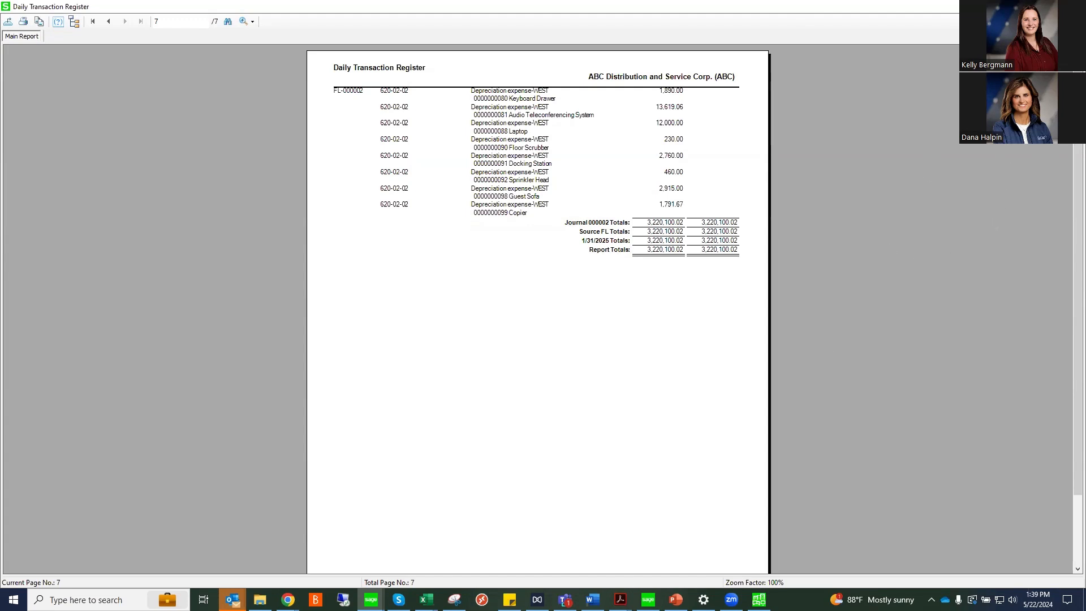
click(1072, 6)
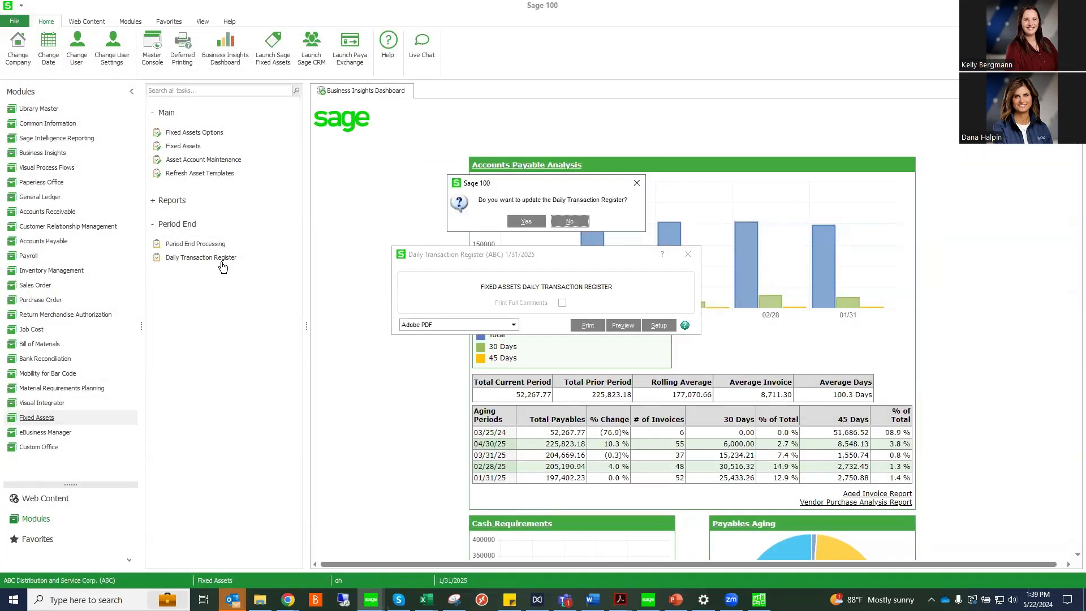
click(525, 221)
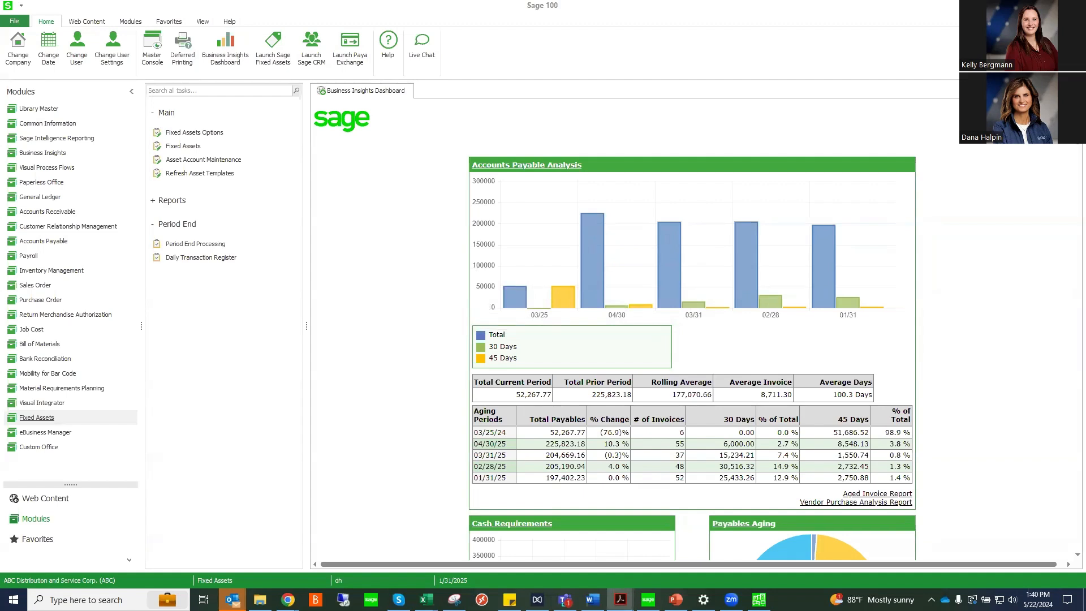
Switch to the SFA Integration Chart PDF in Adobe Acrobat and examine the integration levels listed for each accounting program.
drag(752, 109, 490, 162)
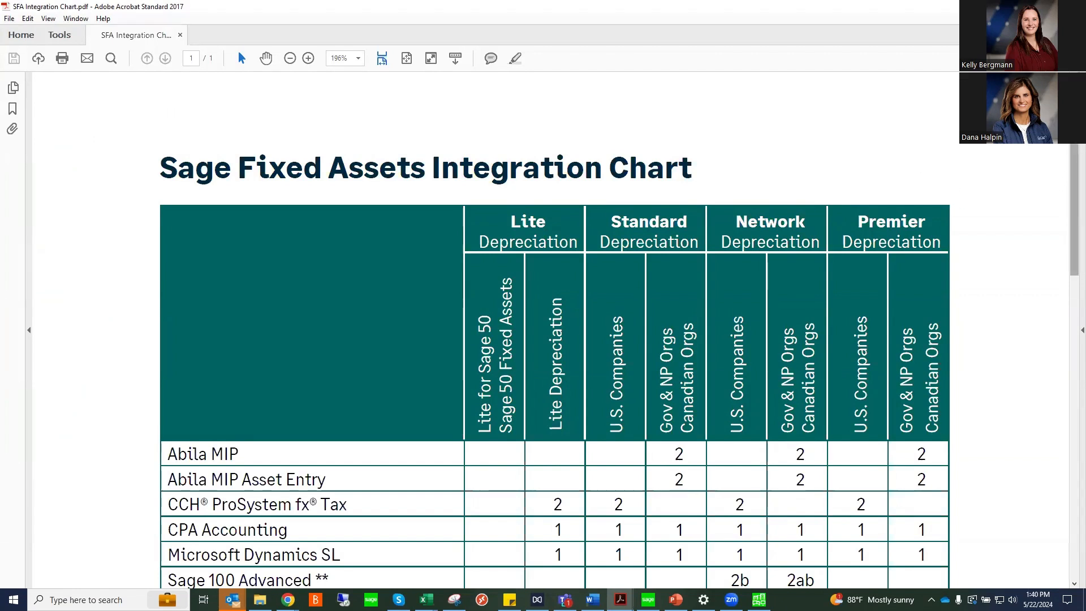
scroll(1071, 146, down, 1)
scroll(1070, 146, down, 1)
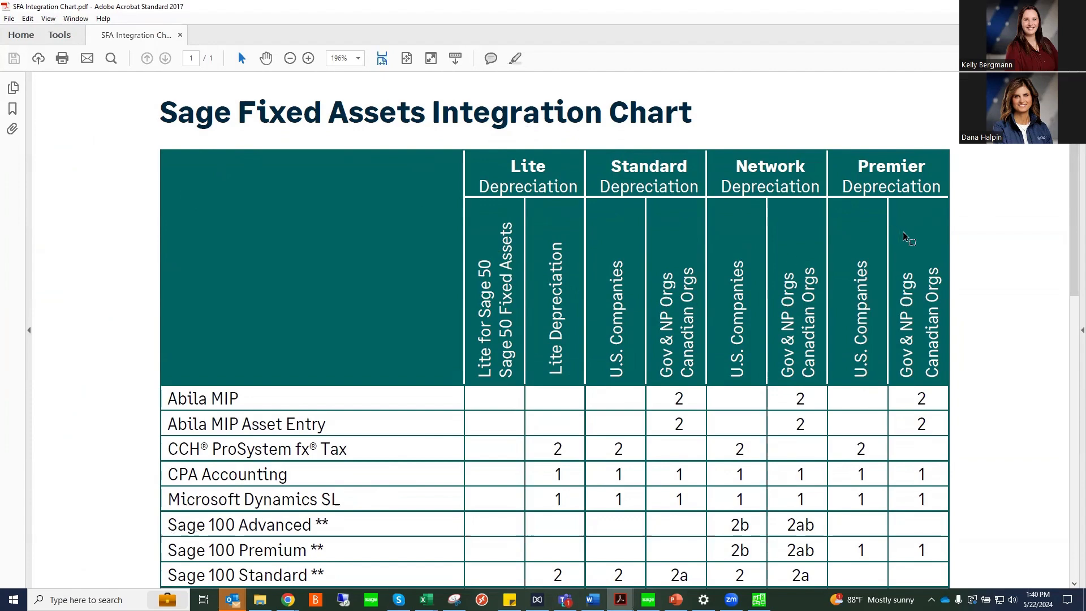
scroll(1069, 204, down, 2)
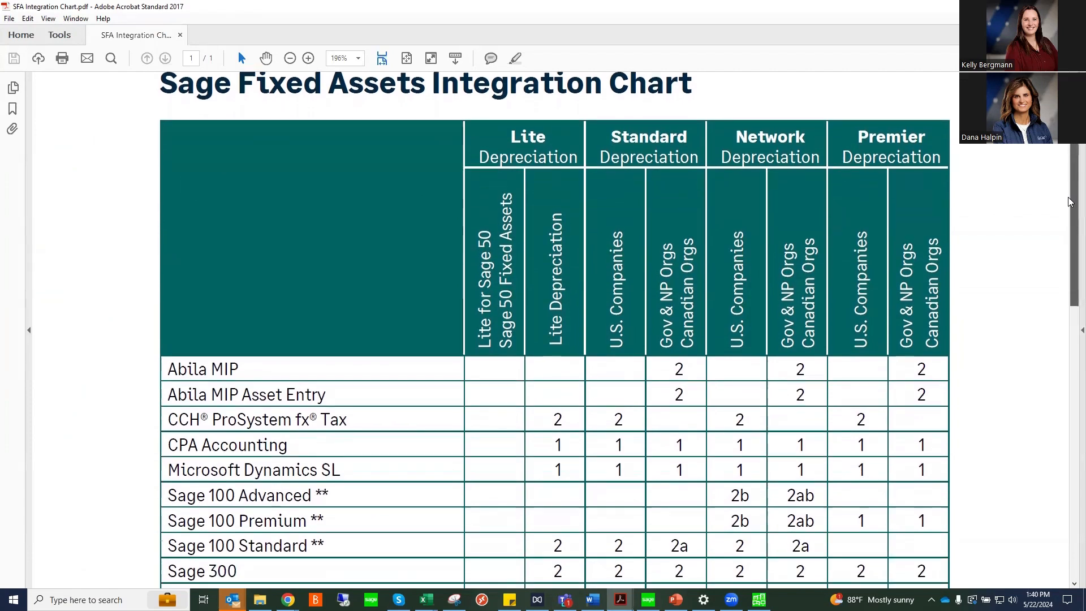
scroll(1068, 201, down, 1)
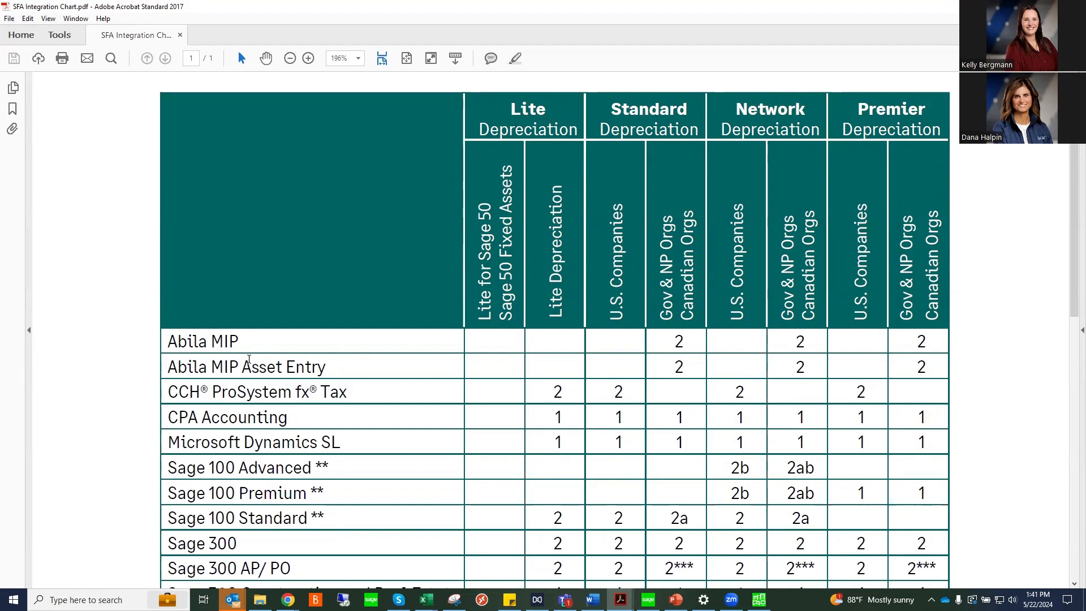
scroll(263, 436, down, 3)
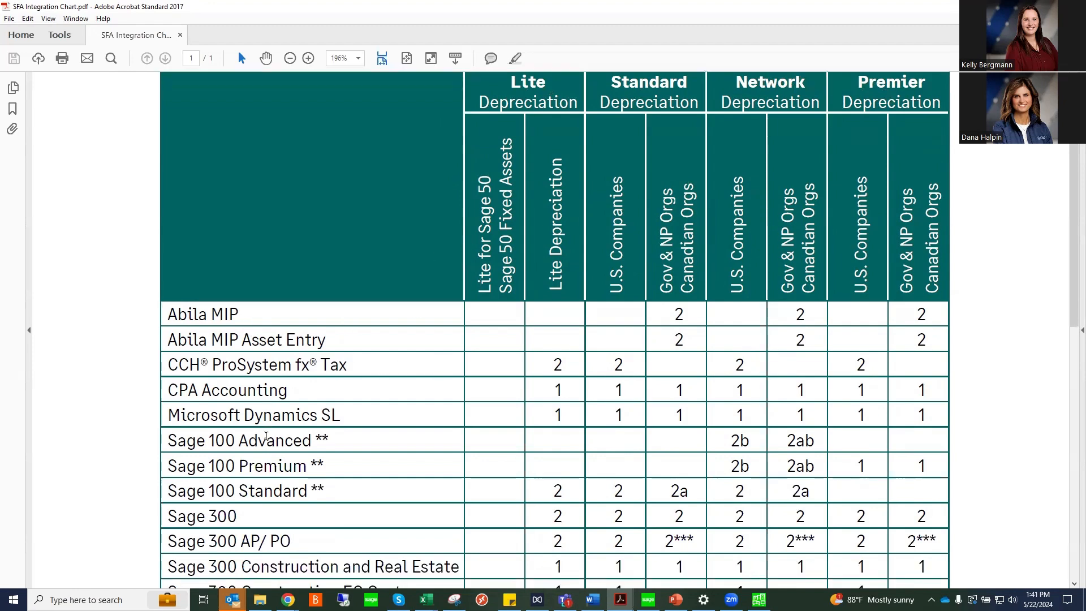
scroll(262, 436, down, 1)
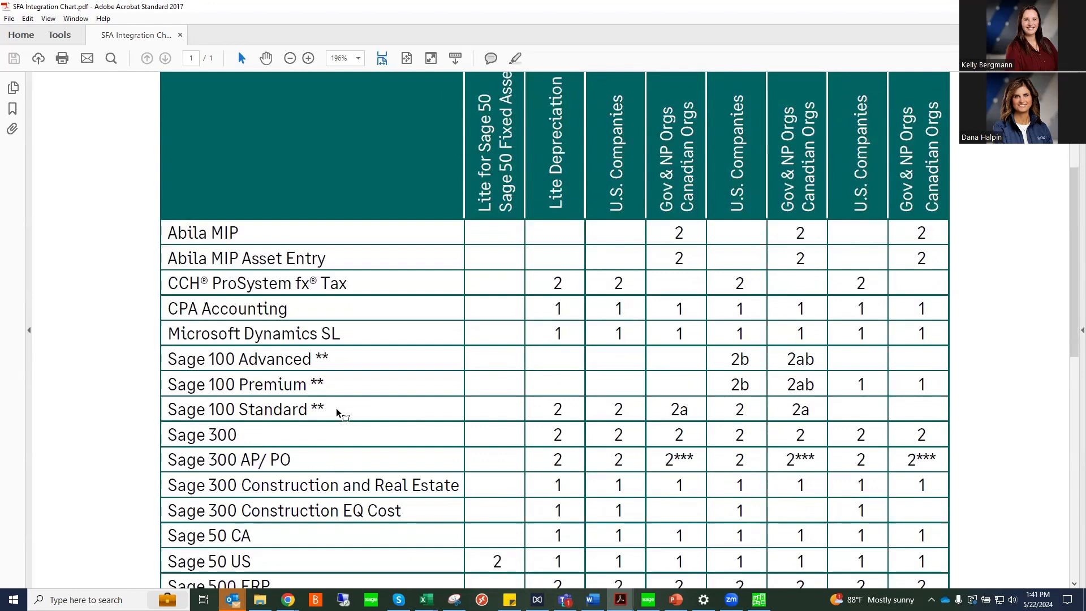
scroll(291, 423, down, 4)
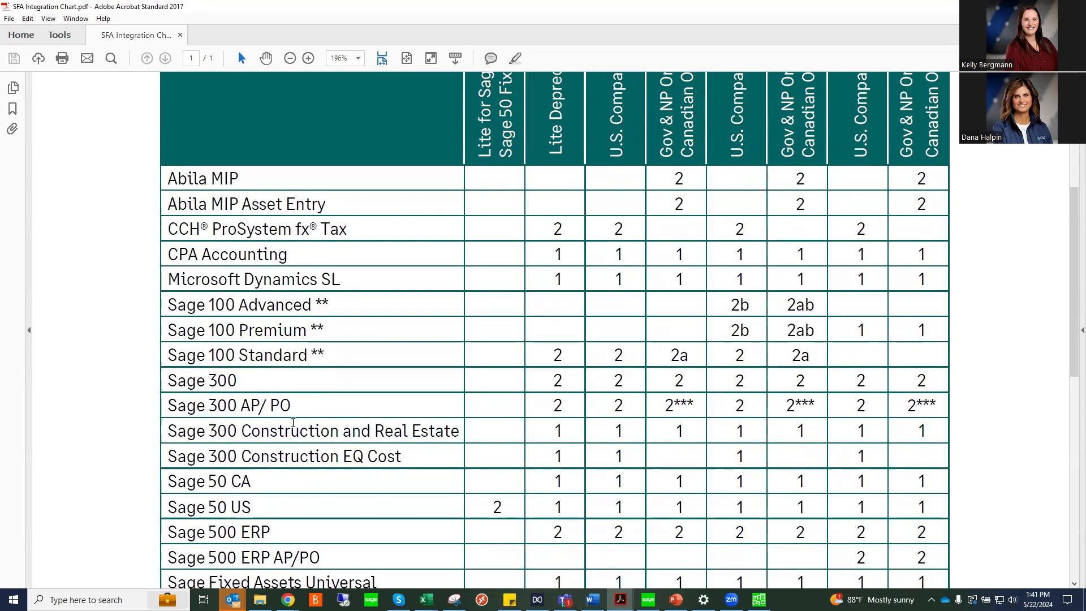
scroll(293, 423, down, 1)
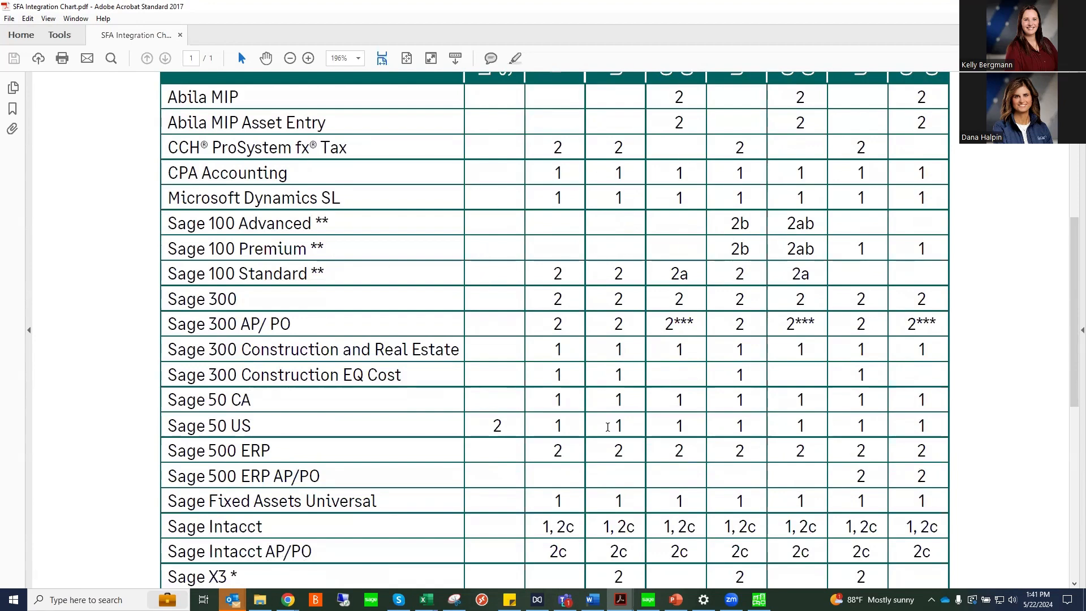
scroll(608, 427, down, 7)
scroll(602, 427, up, 2)
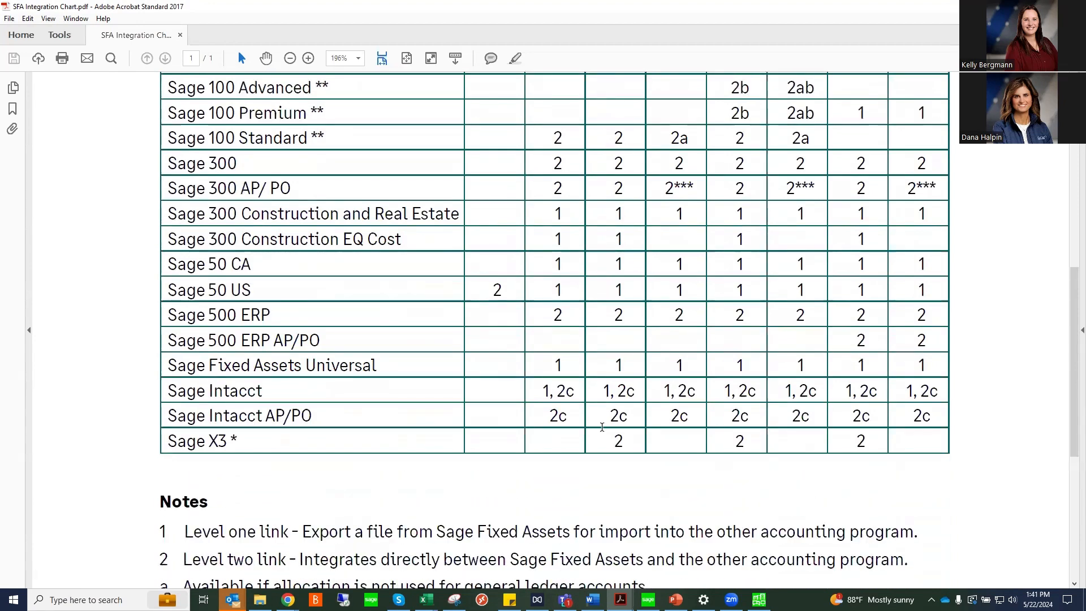
scroll(601, 427, up, 1)
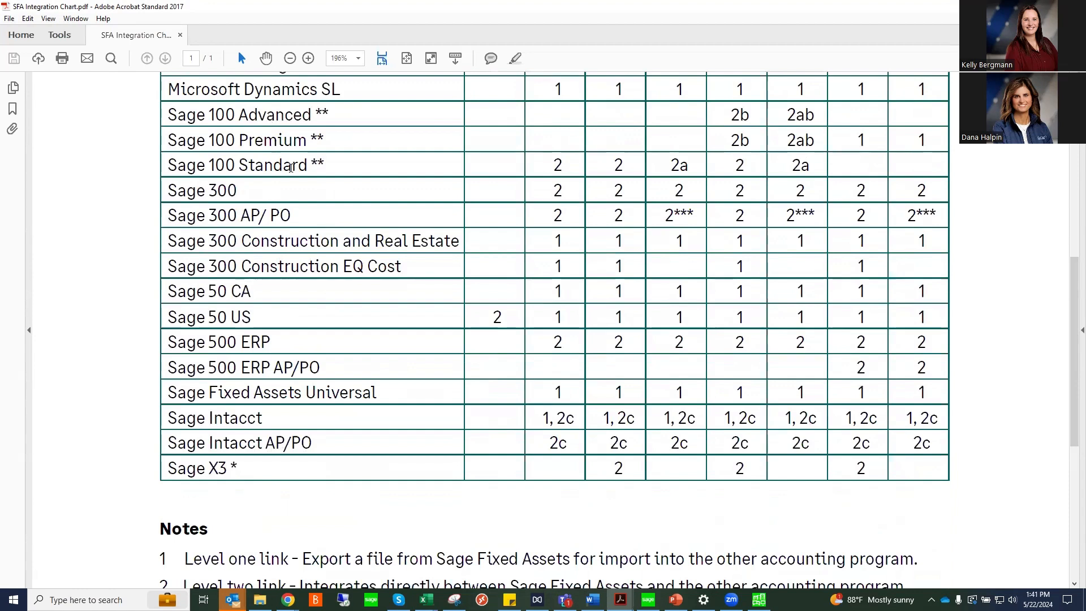
Compare the Sage 100 Advanced, Premium and Standard rows across the depreciation editions and read the notes explaining the link levels.
scroll(707, 195, up, 4)
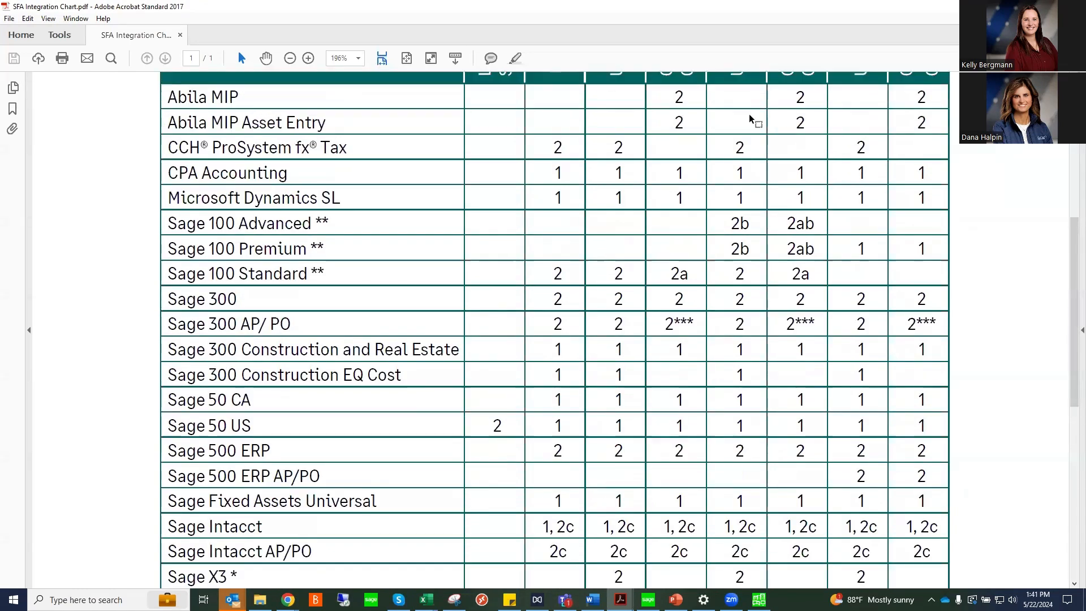
scroll(748, 116, up, 5)
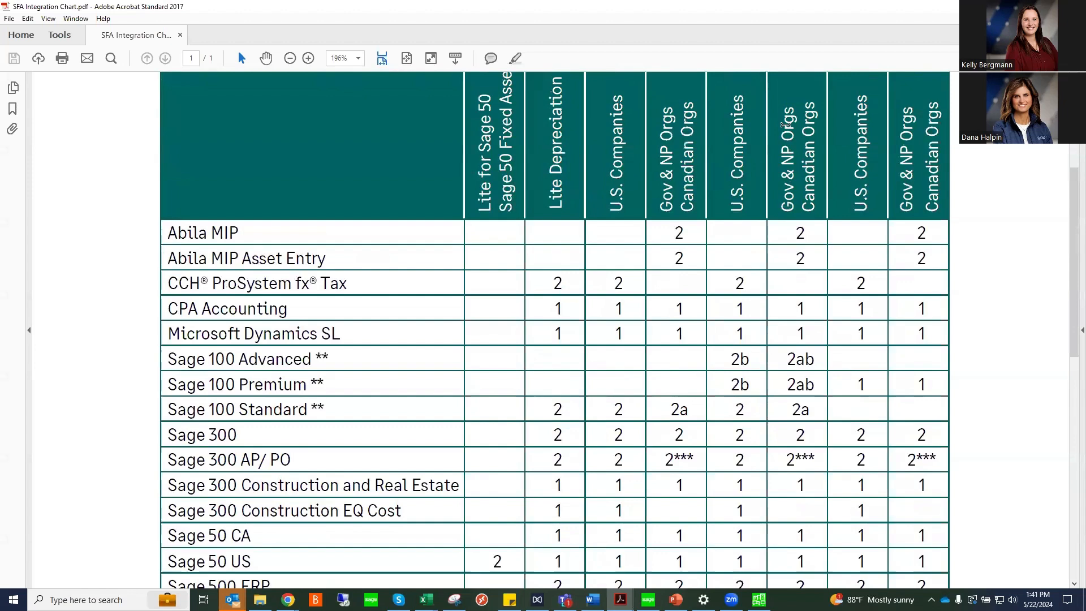
scroll(783, 125, up, 4)
scroll(783, 412, down, 5)
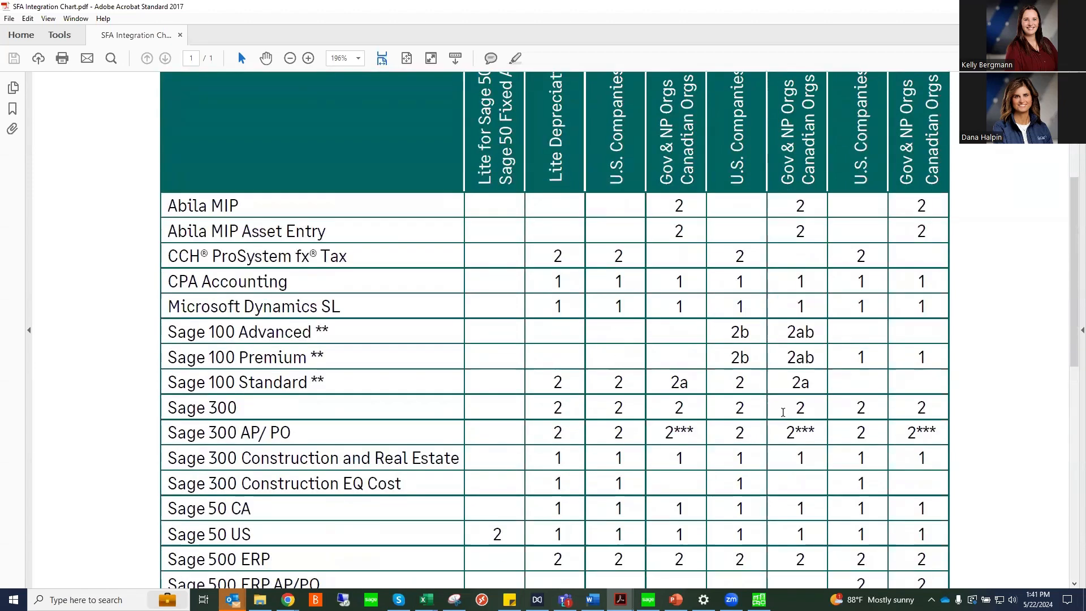
scroll(783, 412, down, 3)
scroll(783, 412, down, 2)
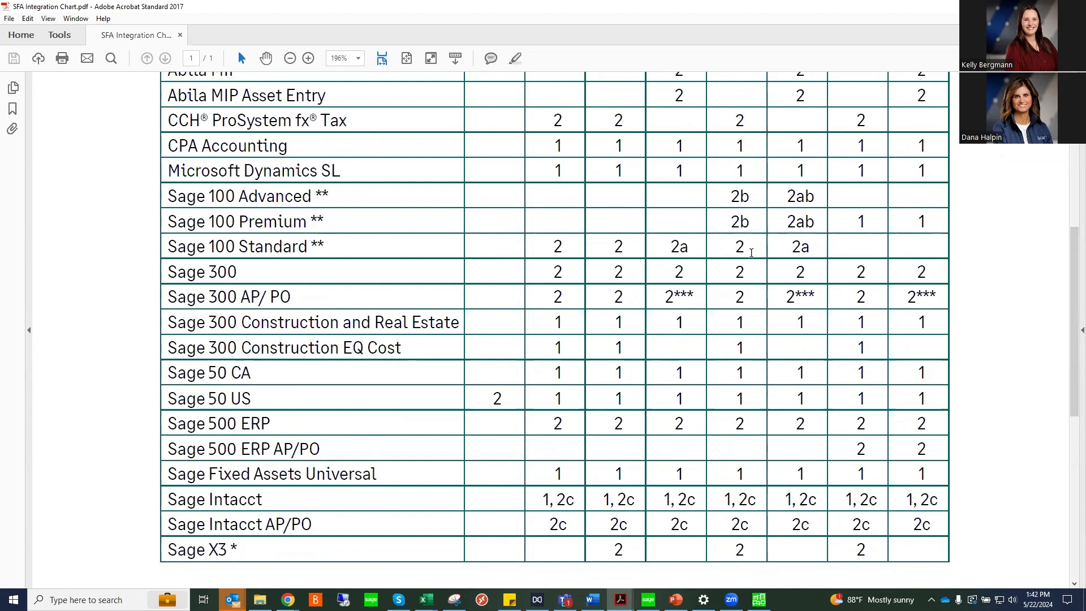
scroll(752, 252, up, 3)
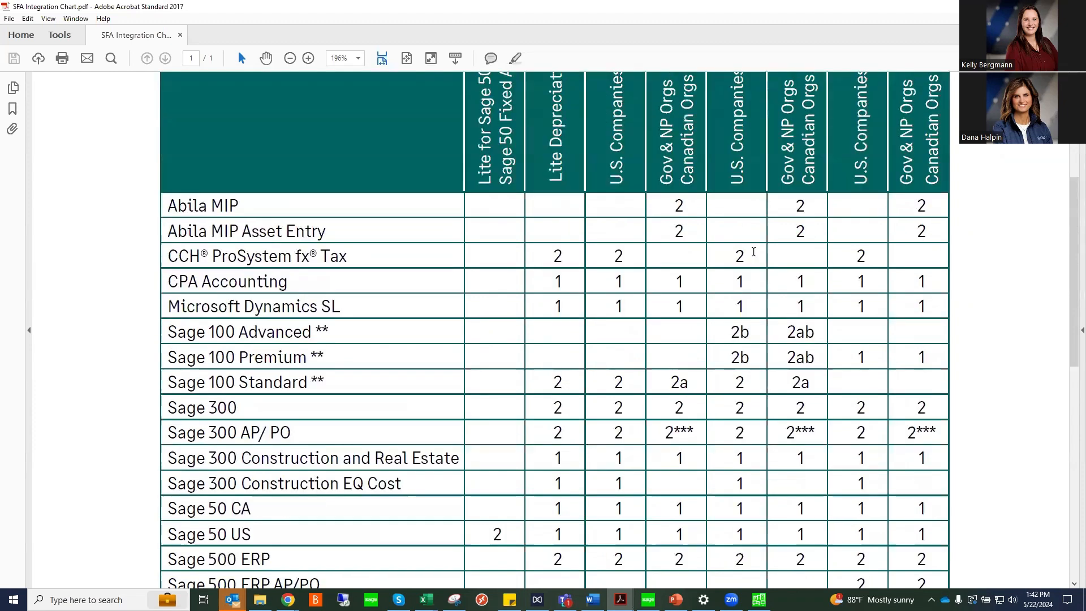
scroll(754, 252, down, 2)
scroll(753, 252, down, 1)
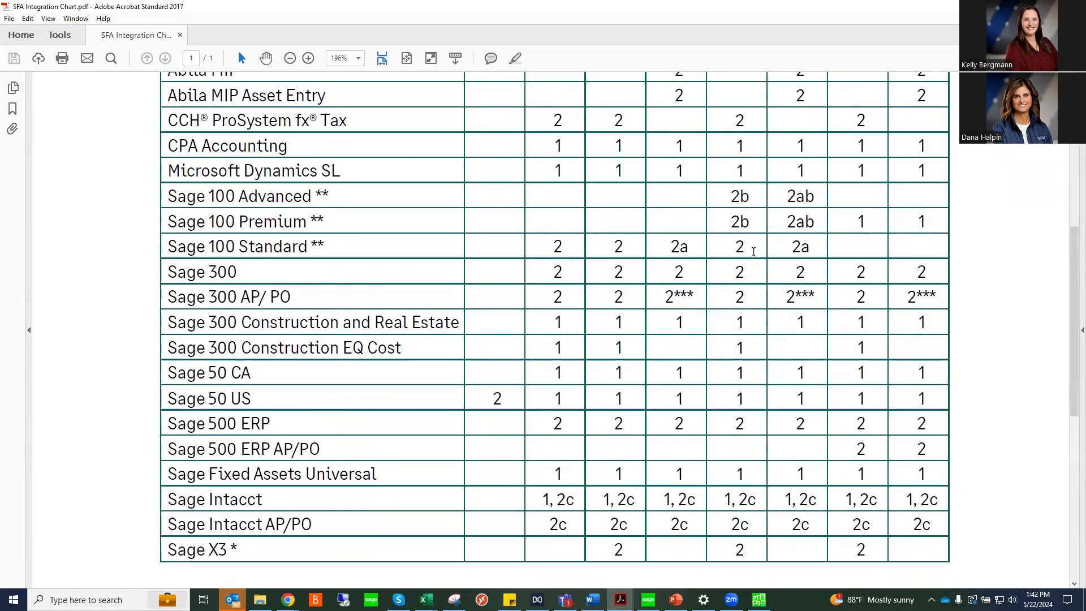
scroll(753, 252, down, 2)
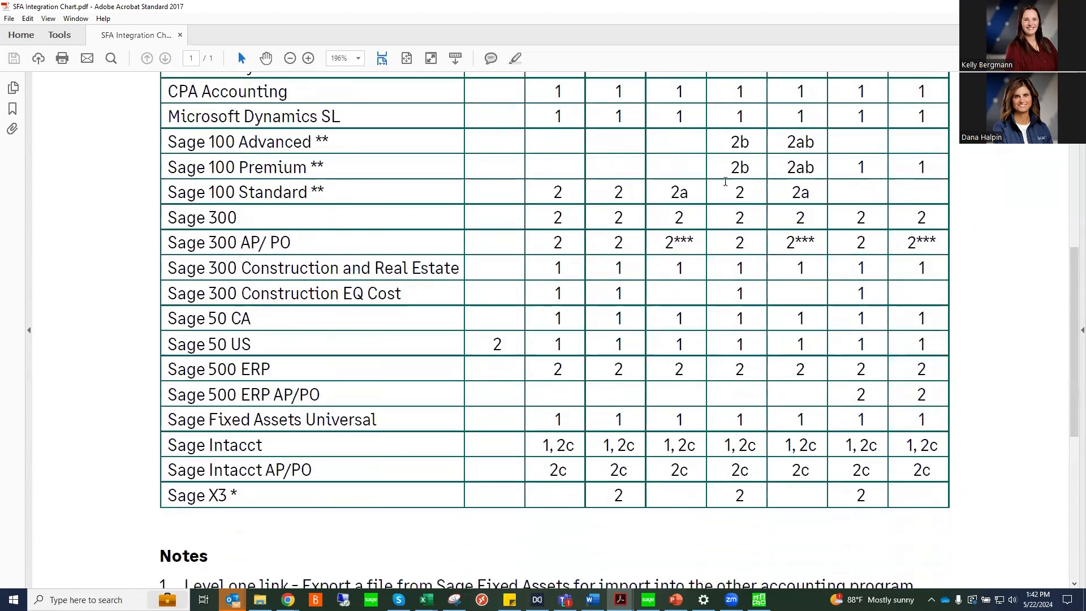
double_click(741, 191)
scroll(469, 357, down, 6)
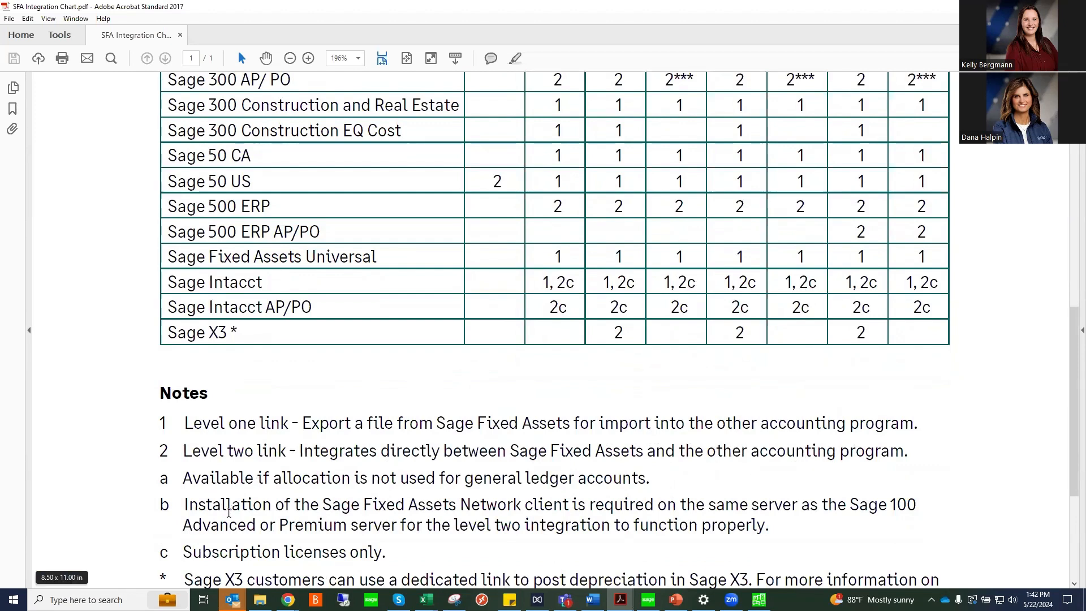
scroll(282, 520, down, 3)
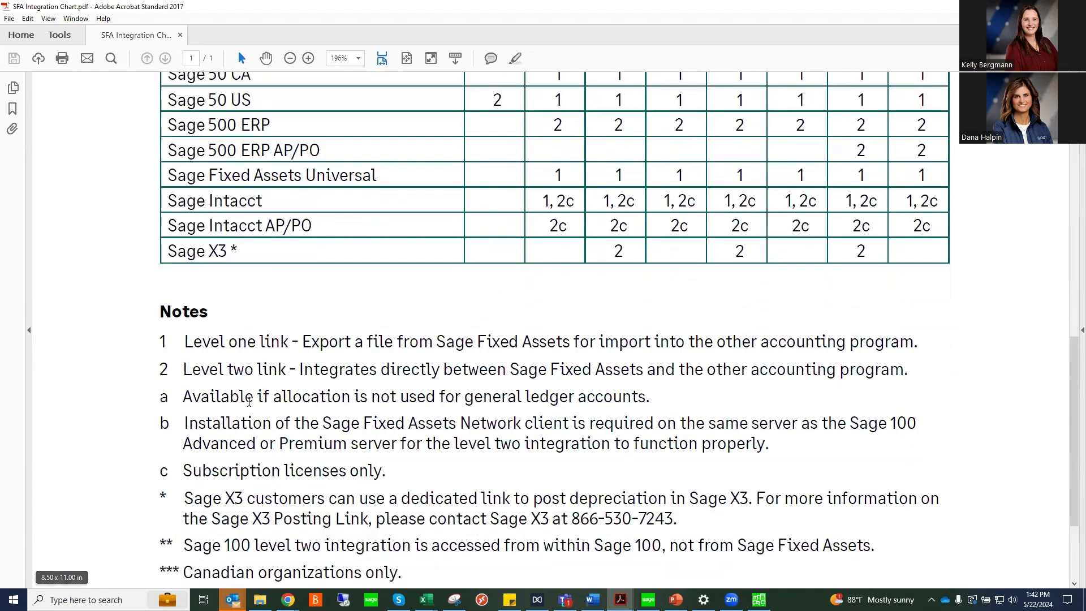
Read the remaining integration chart notes and recheck the Sage 100 rows against the depreciation edition columns.
scroll(251, 409, down, 1)
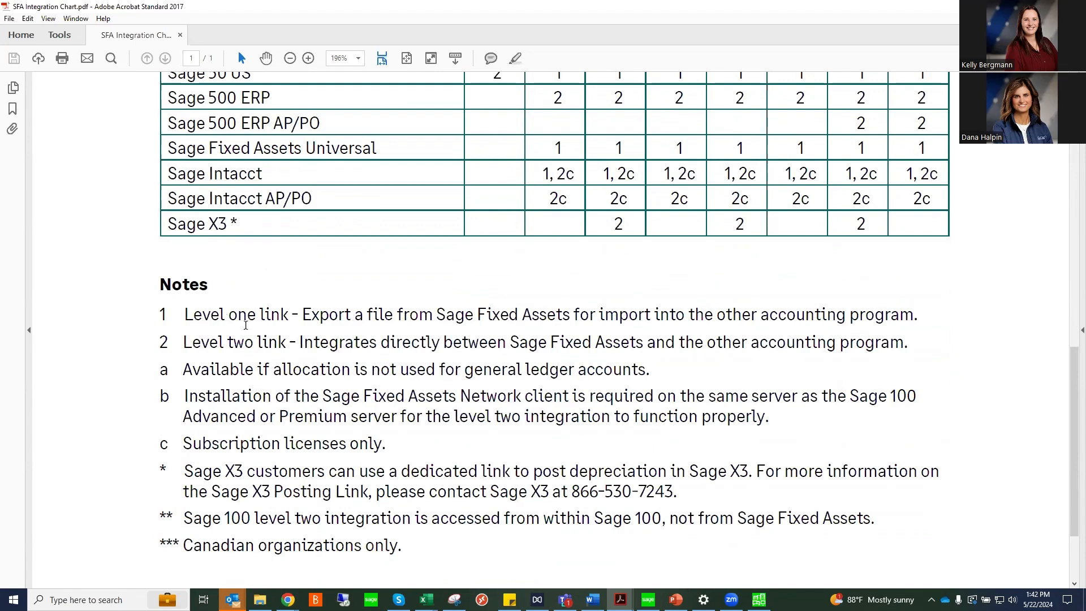
scroll(246, 325, up, 5)
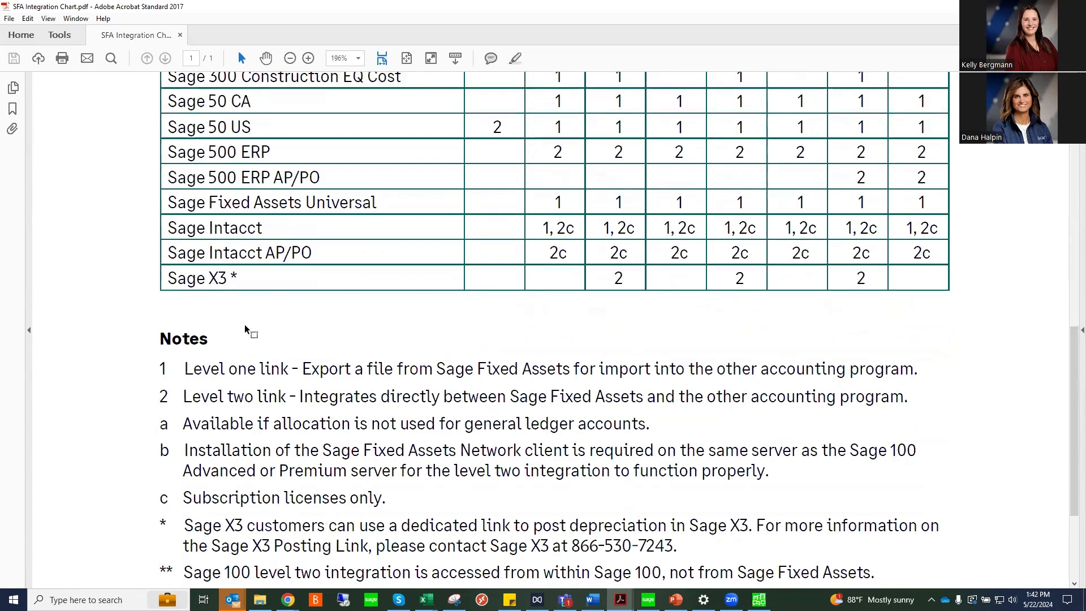
scroll(245, 325, up, 8)
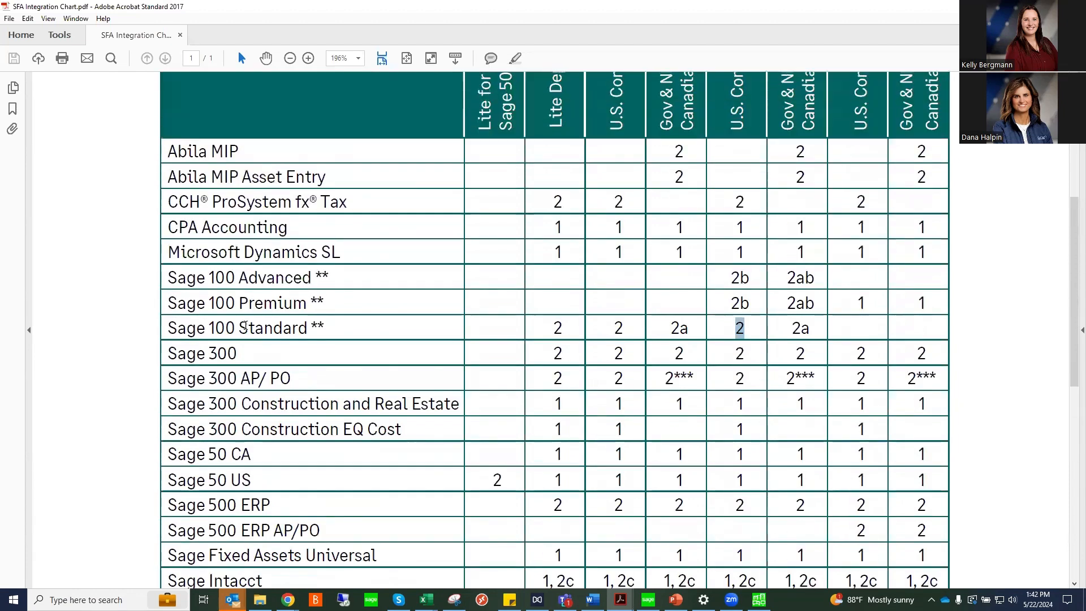
scroll(246, 326, up, 3)
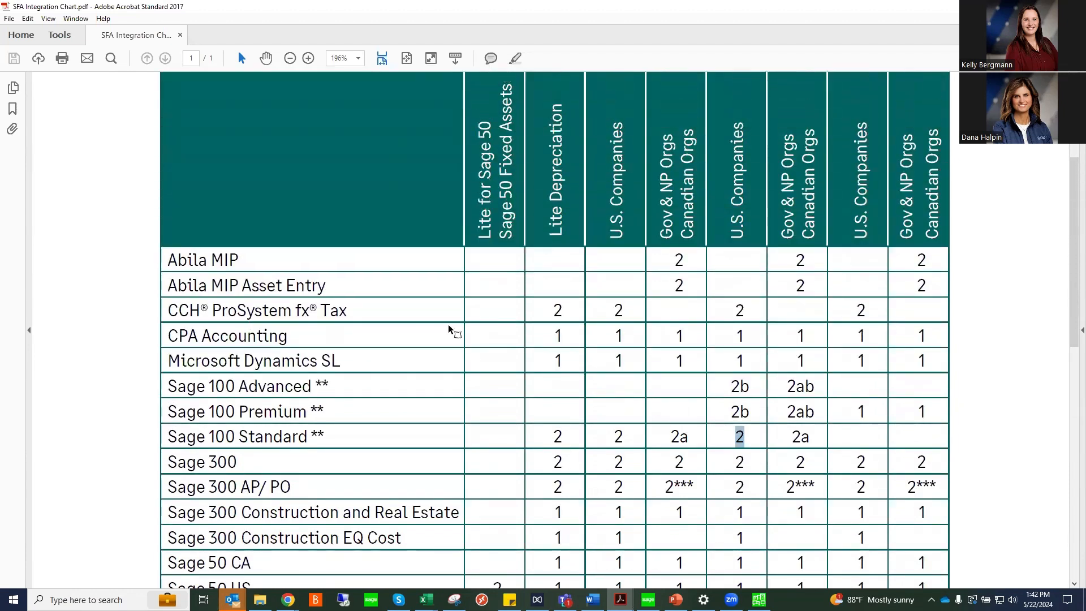
scroll(715, 379, down, 1)
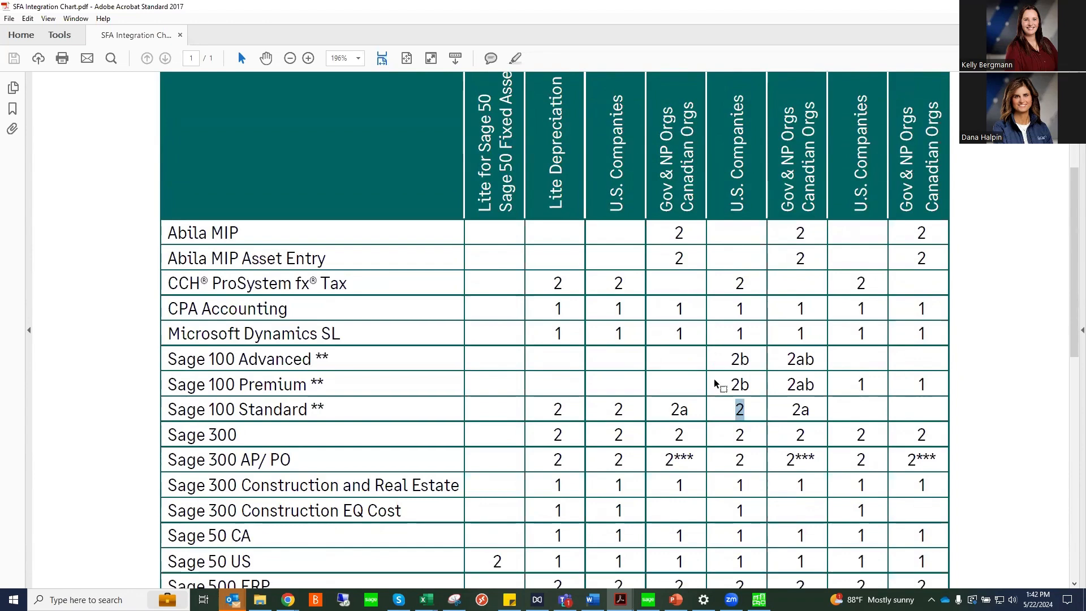
scroll(710, 375, down, 2)
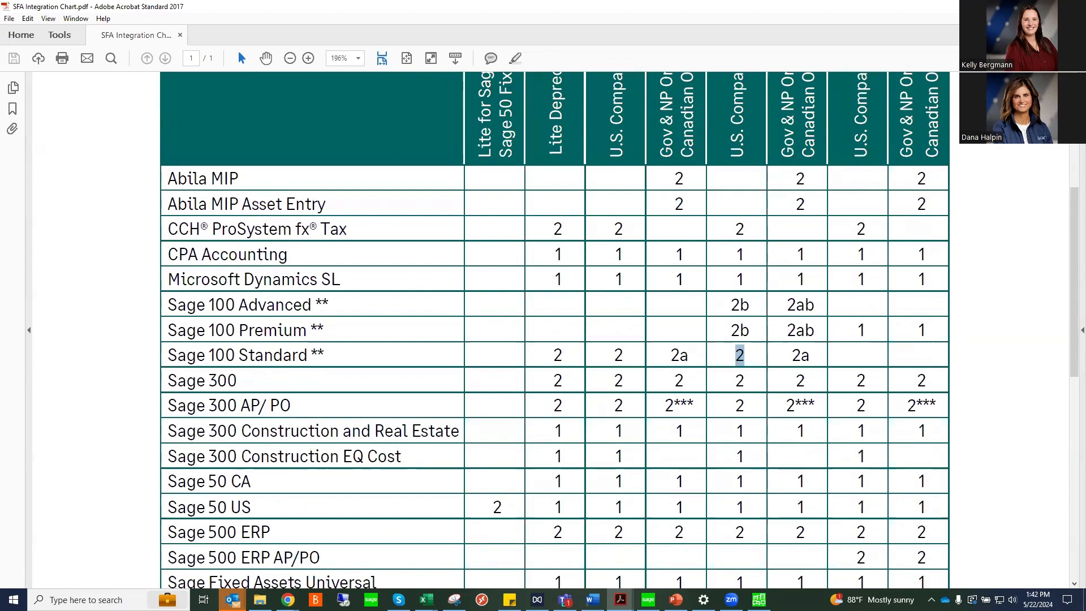
Switch to the Sage Fixed Assets Version Guide PDF and compare the asset limits, users, installation and database of Lite, Standard and Premier.
key(alt+Tab)
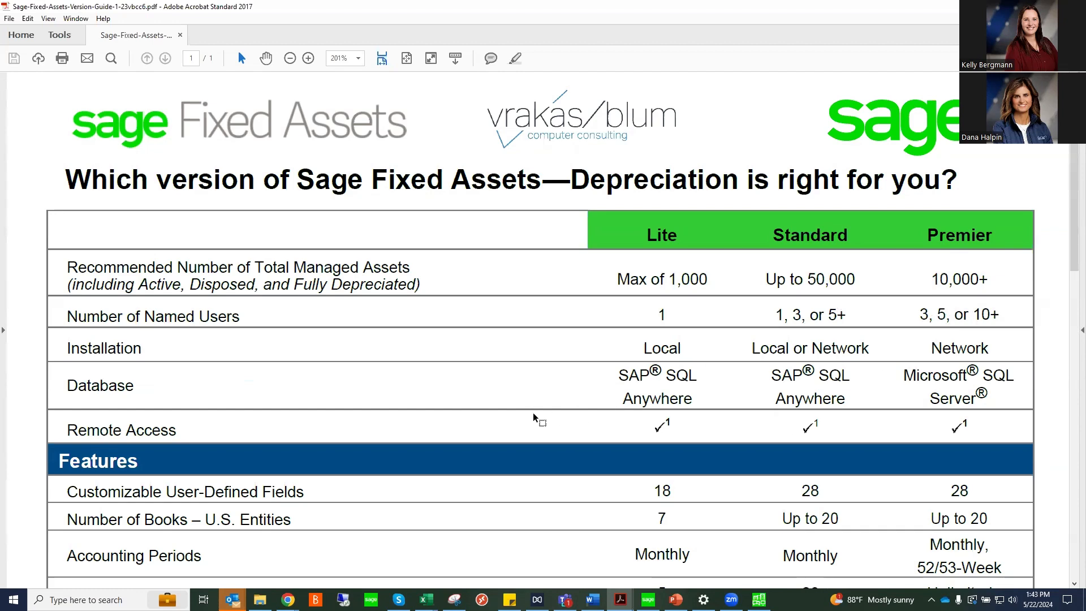
scroll(533, 417, down, 1)
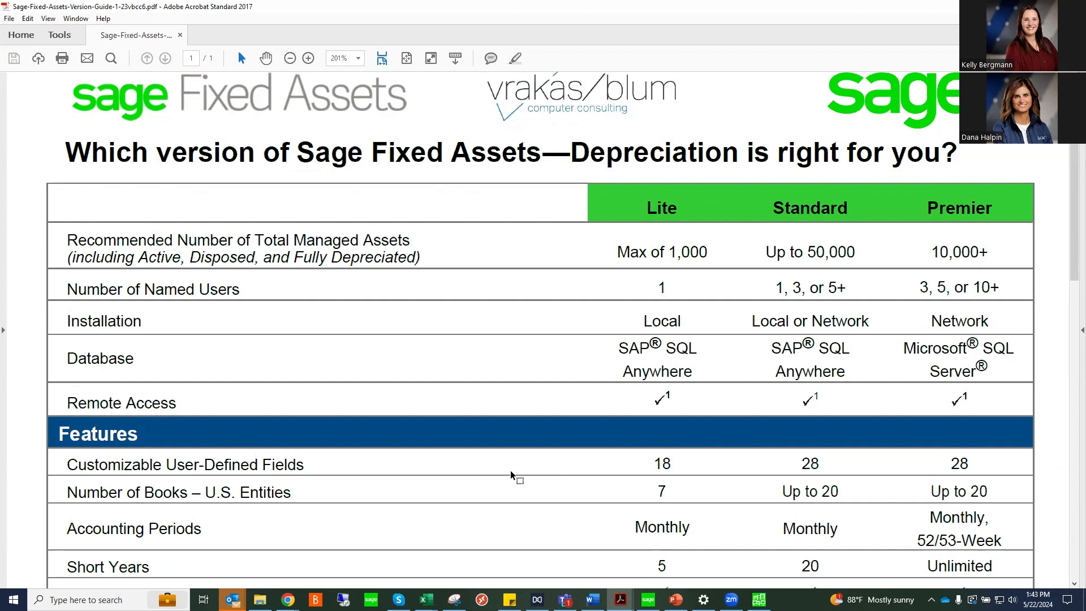
scroll(510, 470, down, 3)
scroll(506, 469, down, 1)
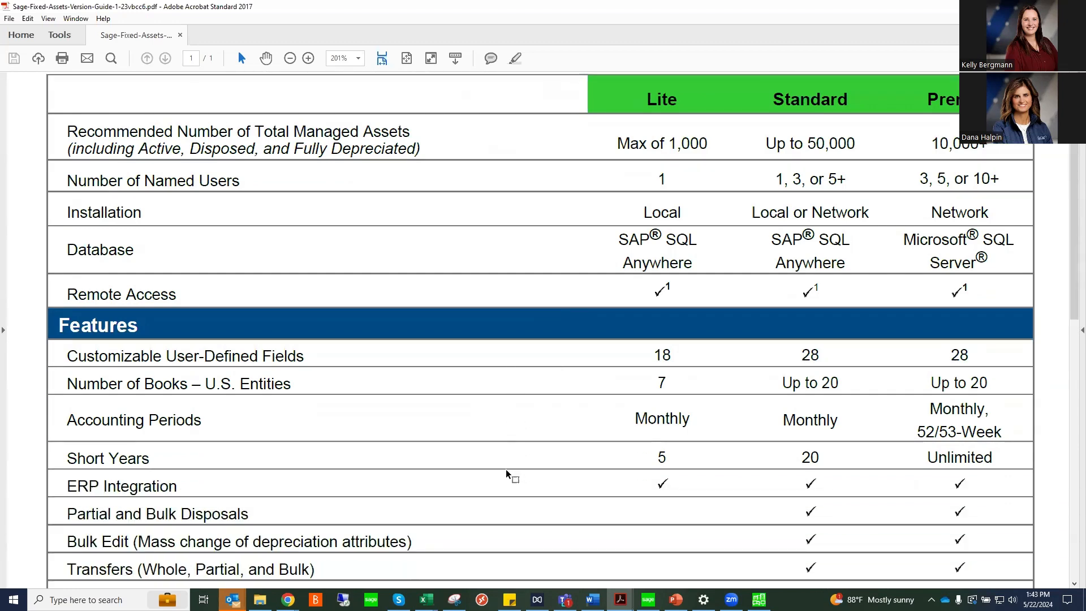
scroll(506, 470, down, 1)
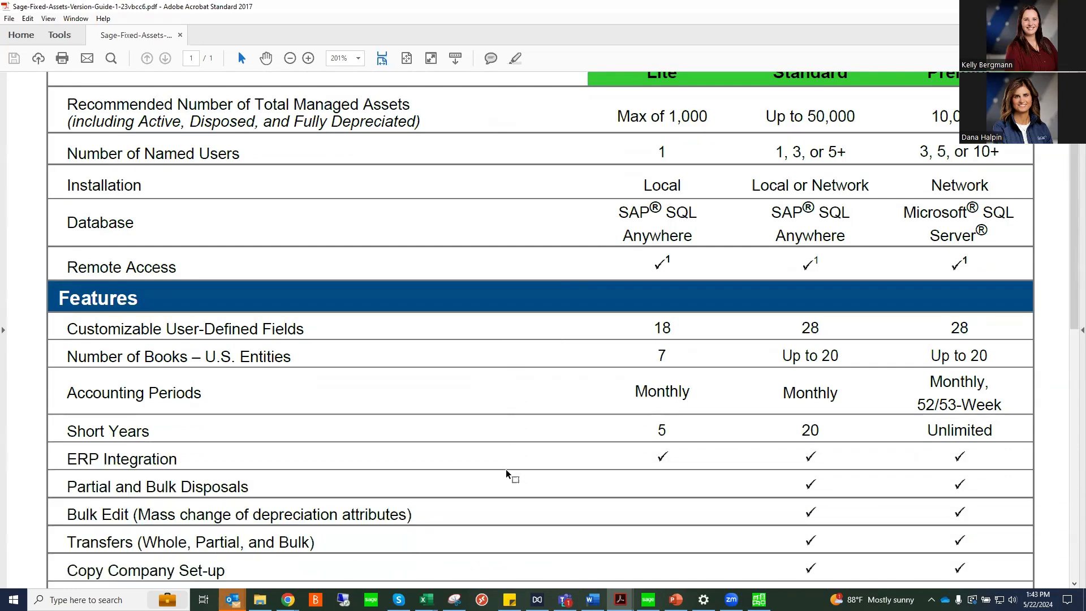
scroll(505, 469, down, 1)
scroll(506, 469, down, 1)
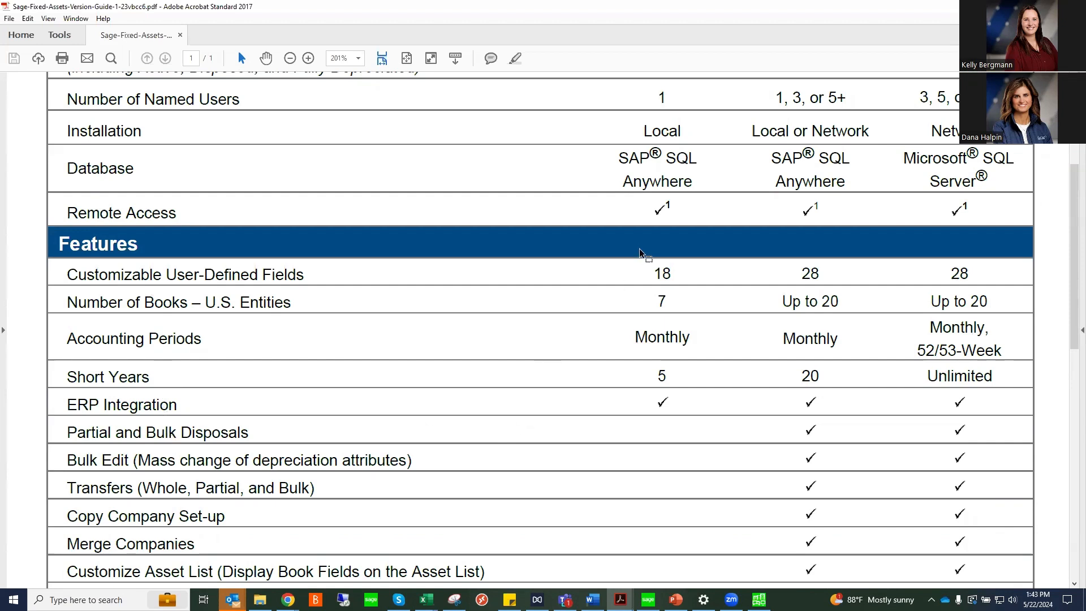
Compare the Features rows across the three versions and highlight 52/53-Week in Premier's Accounting Periods entry.
scroll(662, 517, down, 3)
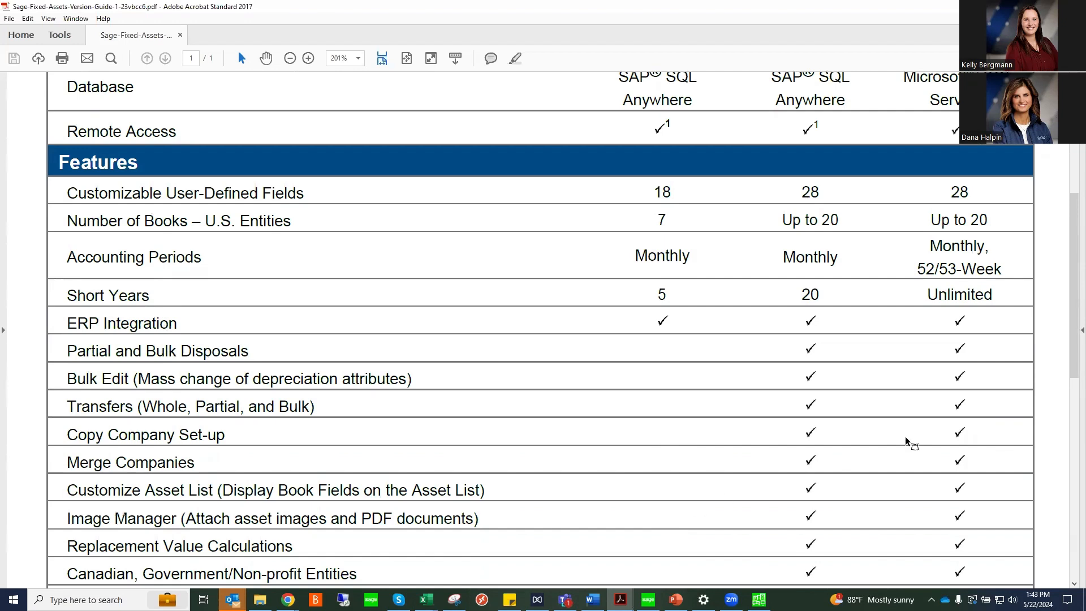
scroll(805, 411, down, 2)
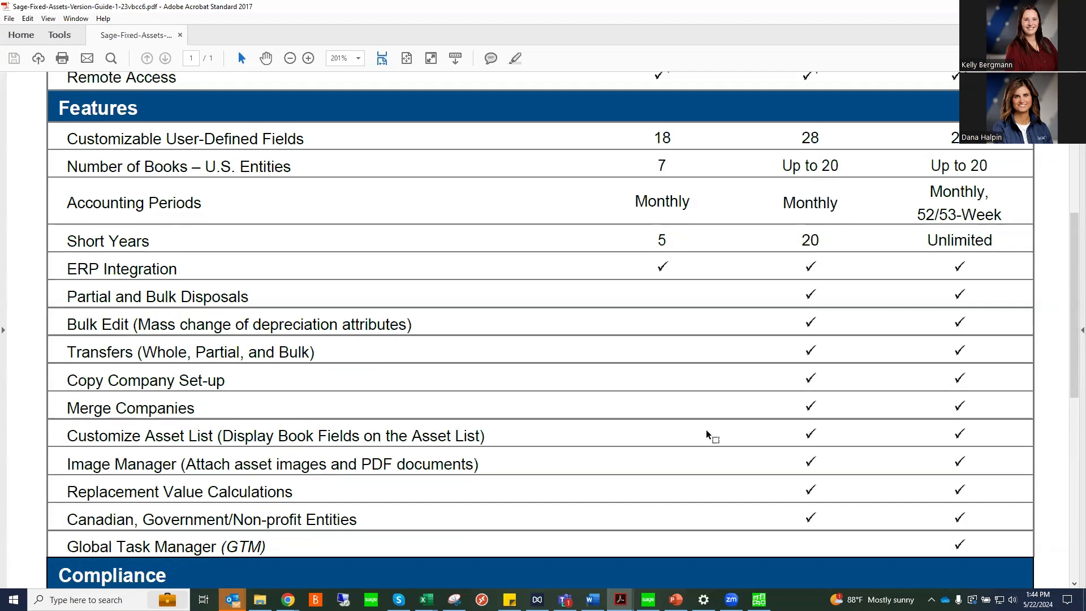
scroll(707, 433, down, 2)
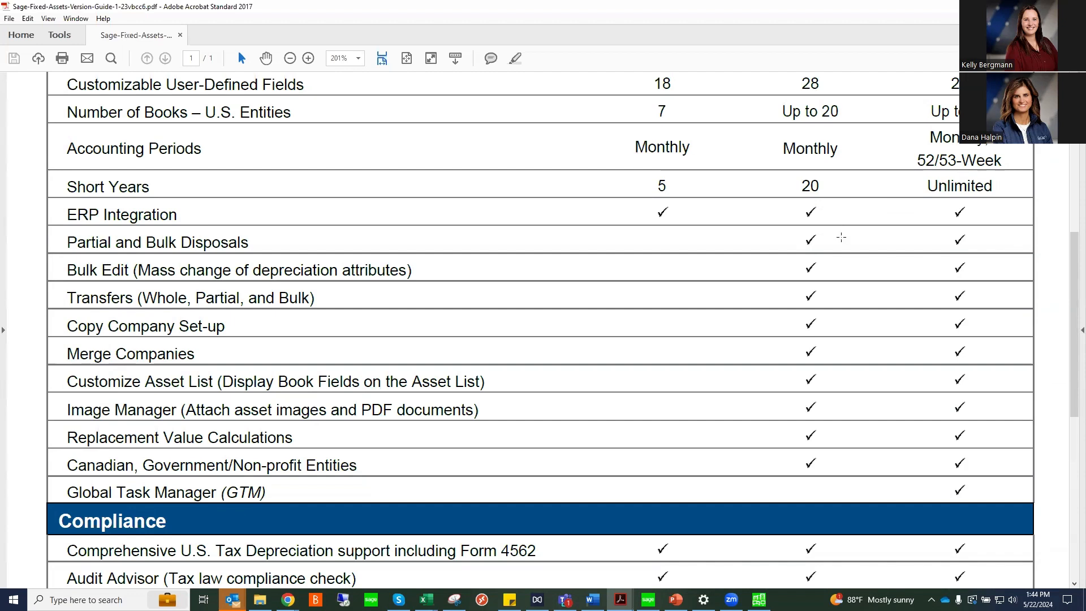
scroll(841, 237, up, 1)
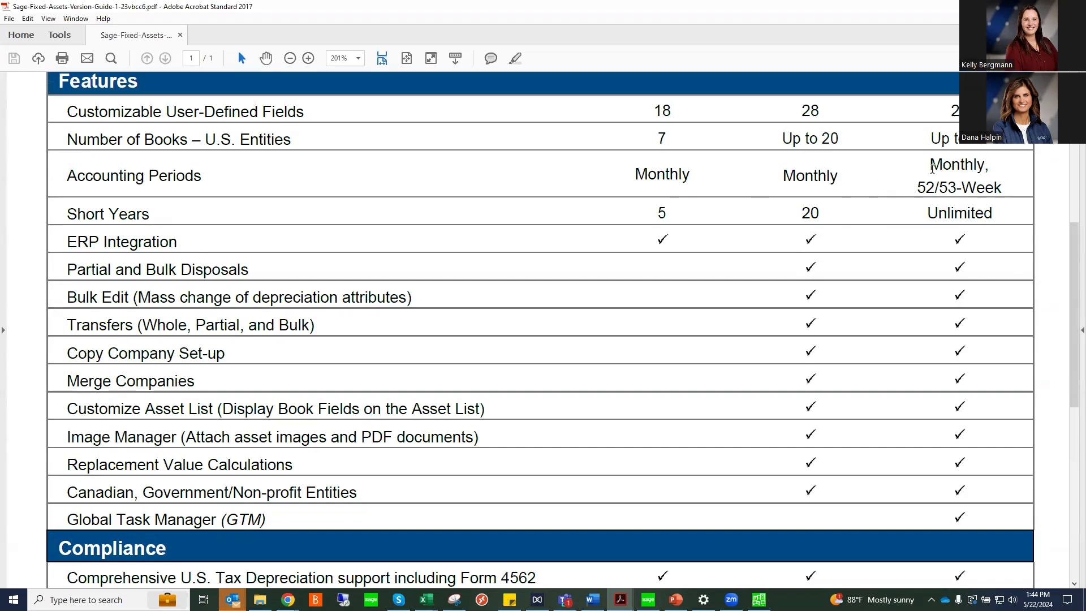
drag(916, 187, 1004, 185)
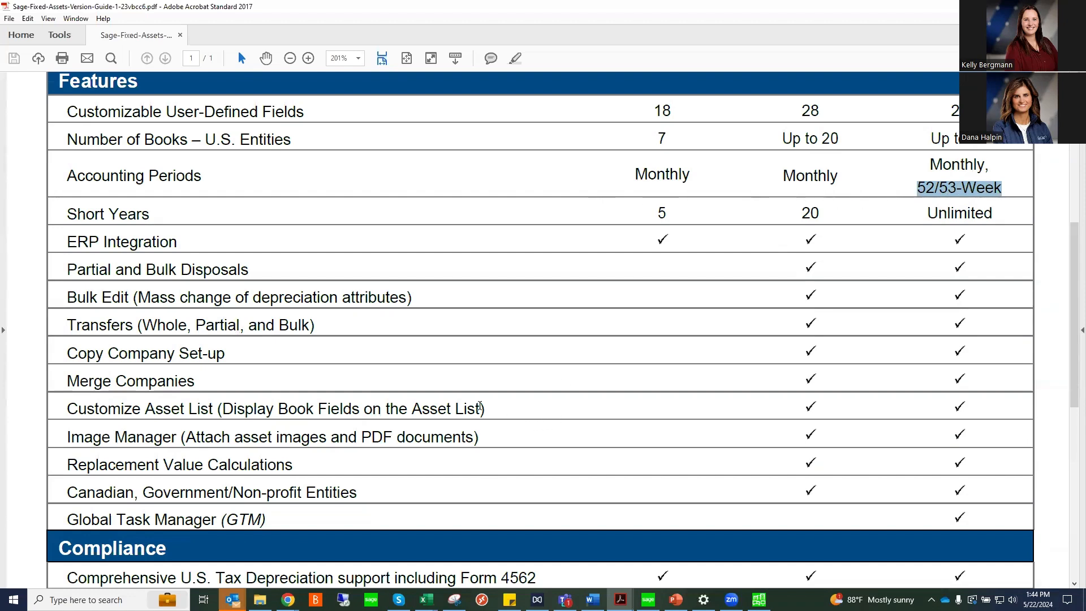
Examine the Compliance and Reporting sections, briefly highlighting the Standard Reports values for all three versions.
scroll(478, 405, down, 10)
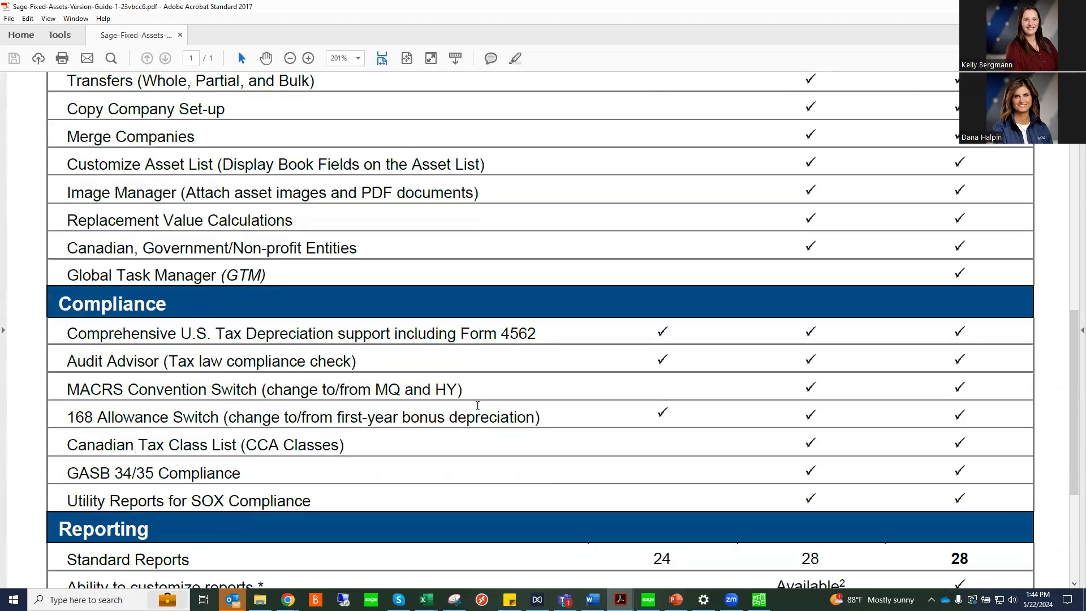
scroll(476, 405, down, 6)
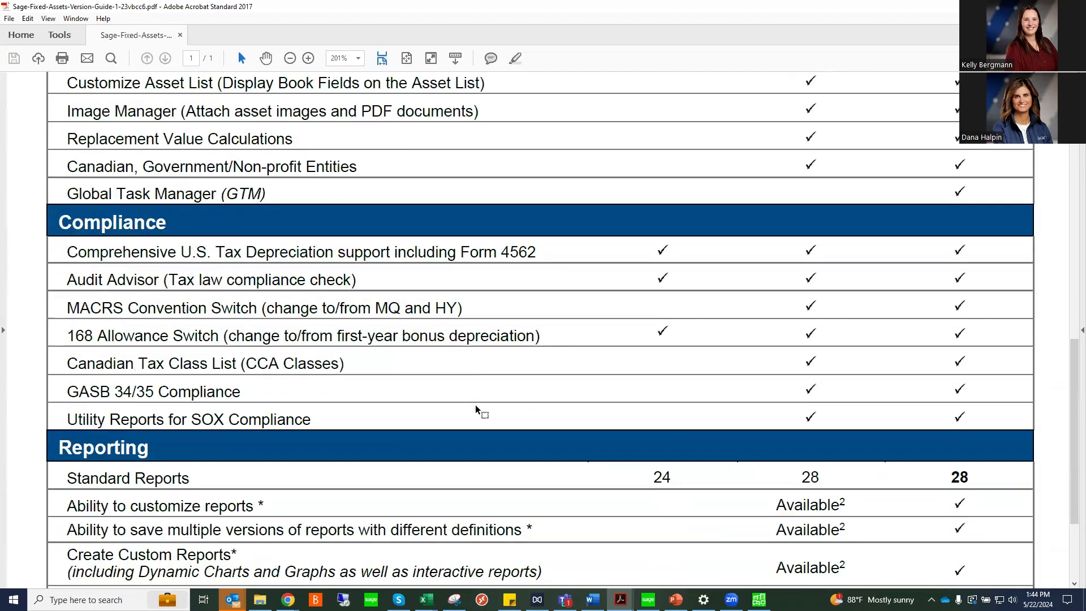
scroll(475, 405, down, 2)
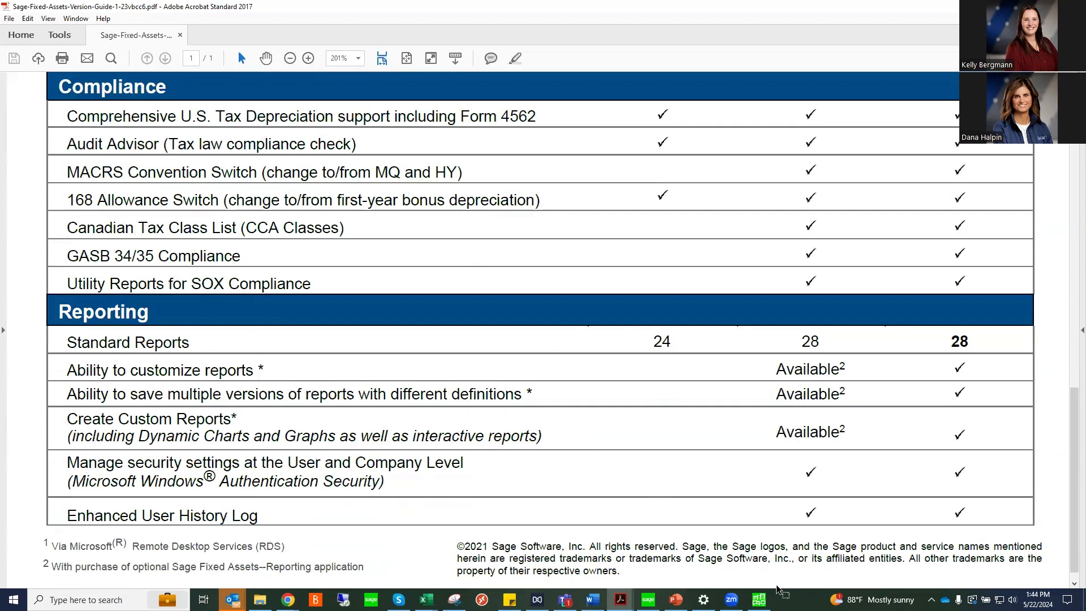
mouse_move(759, 600)
drag(650, 341, 960, 346)
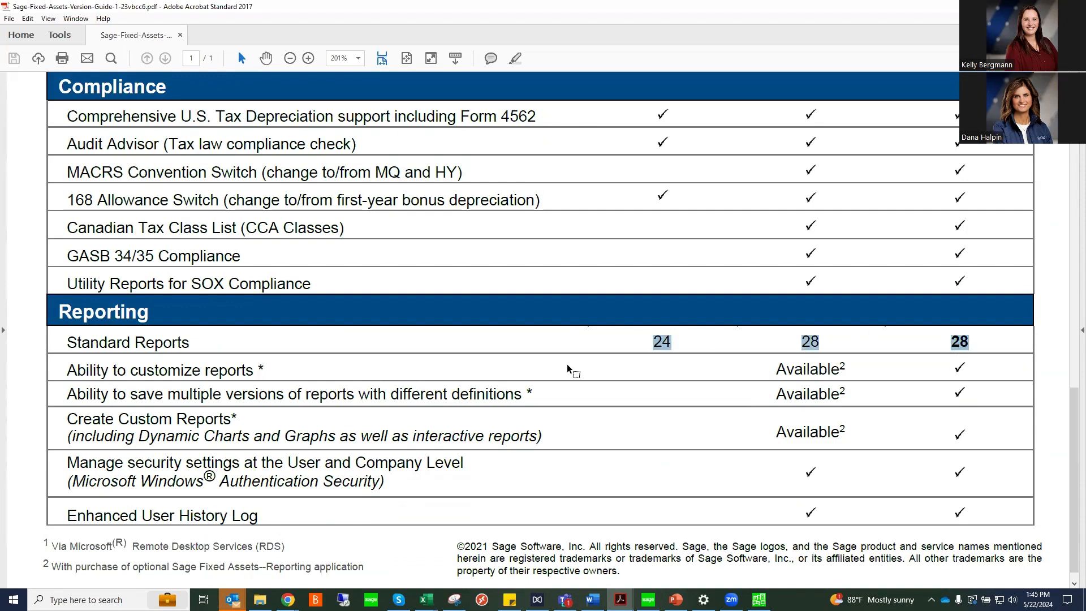
click(606, 371)
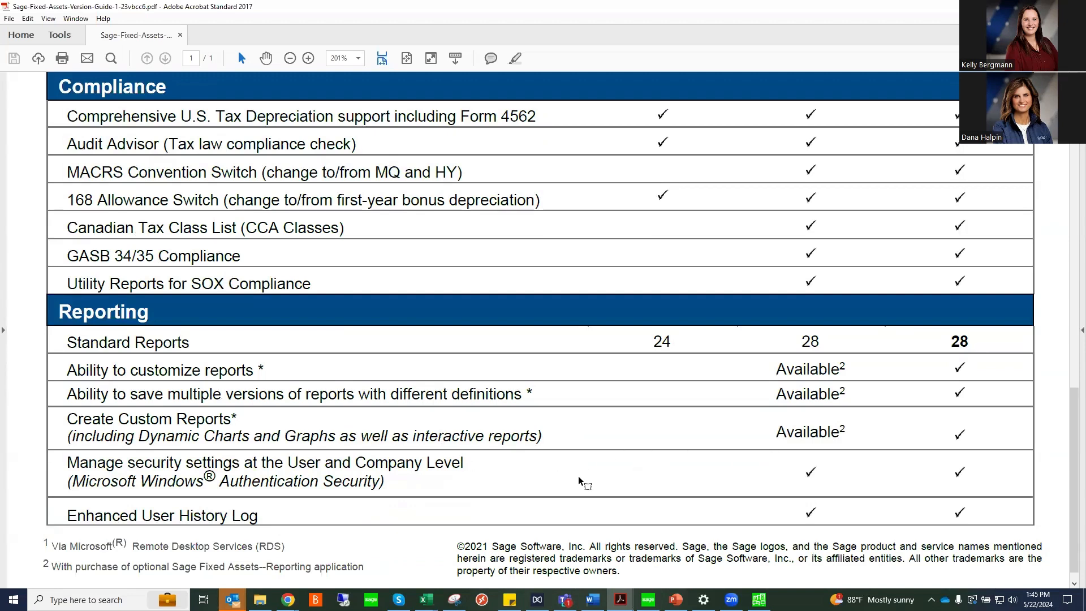
Highlight the Standard heading in the version comparison table and switch to PowerPoint.
scroll(578, 476, up, 5)
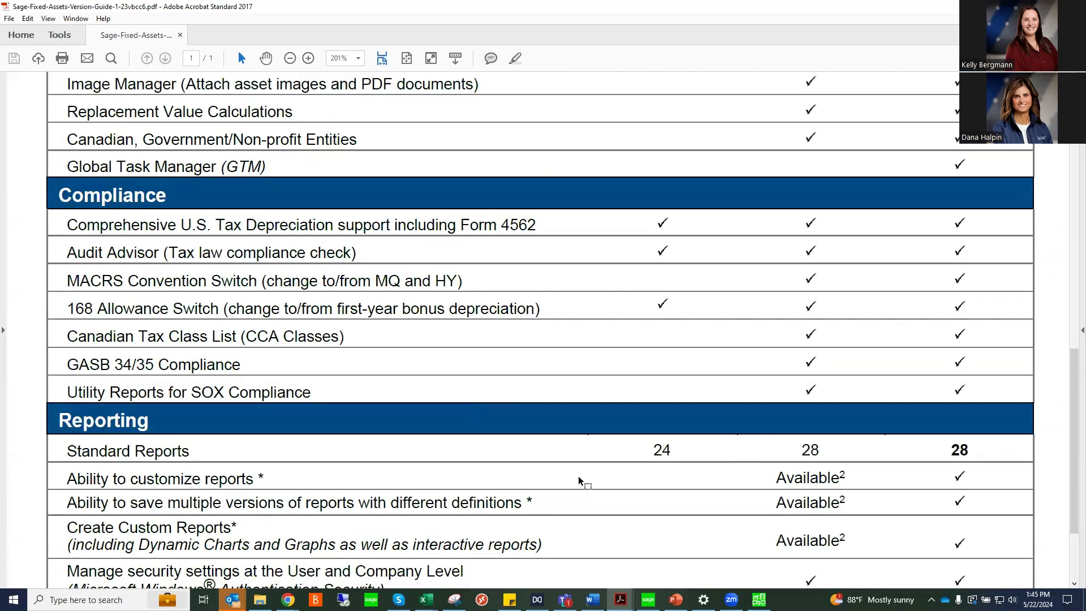
scroll(578, 476, up, 9)
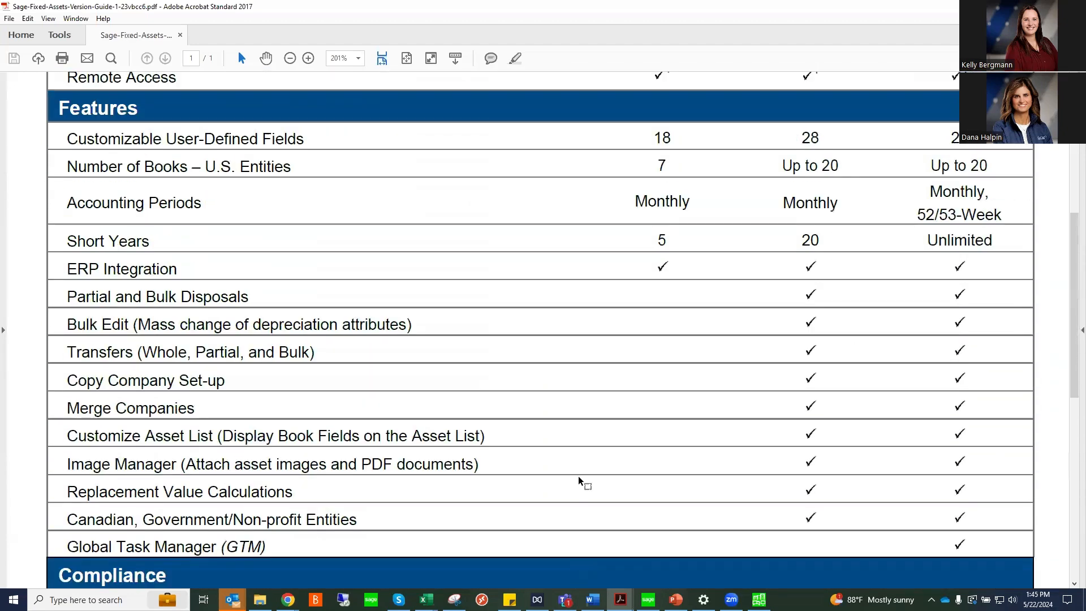
scroll(578, 477, up, 5)
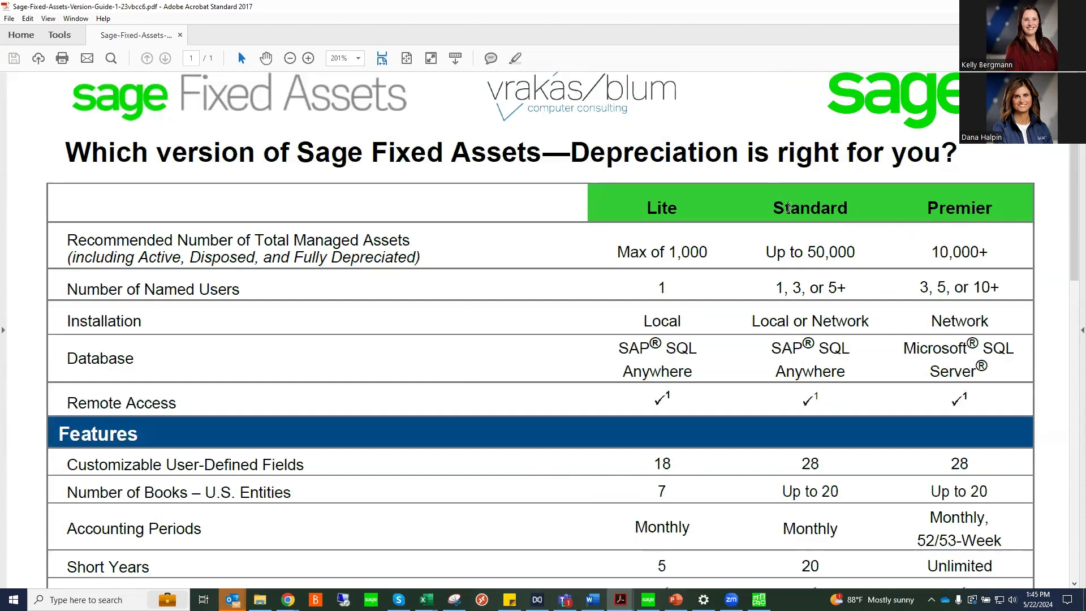
drag(773, 207, 851, 208)
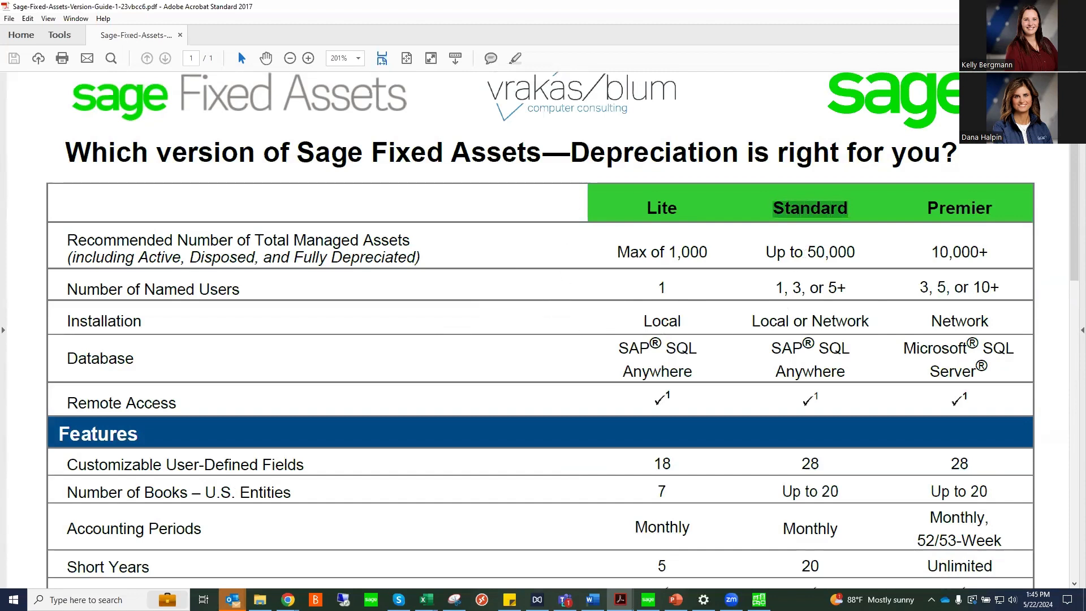
key(alt+Tab)
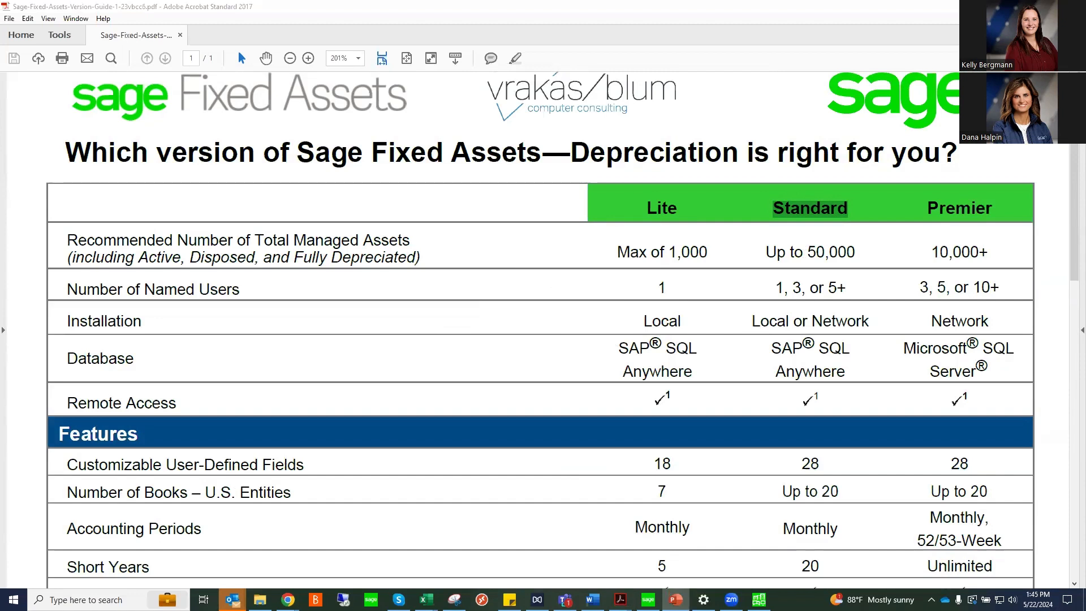